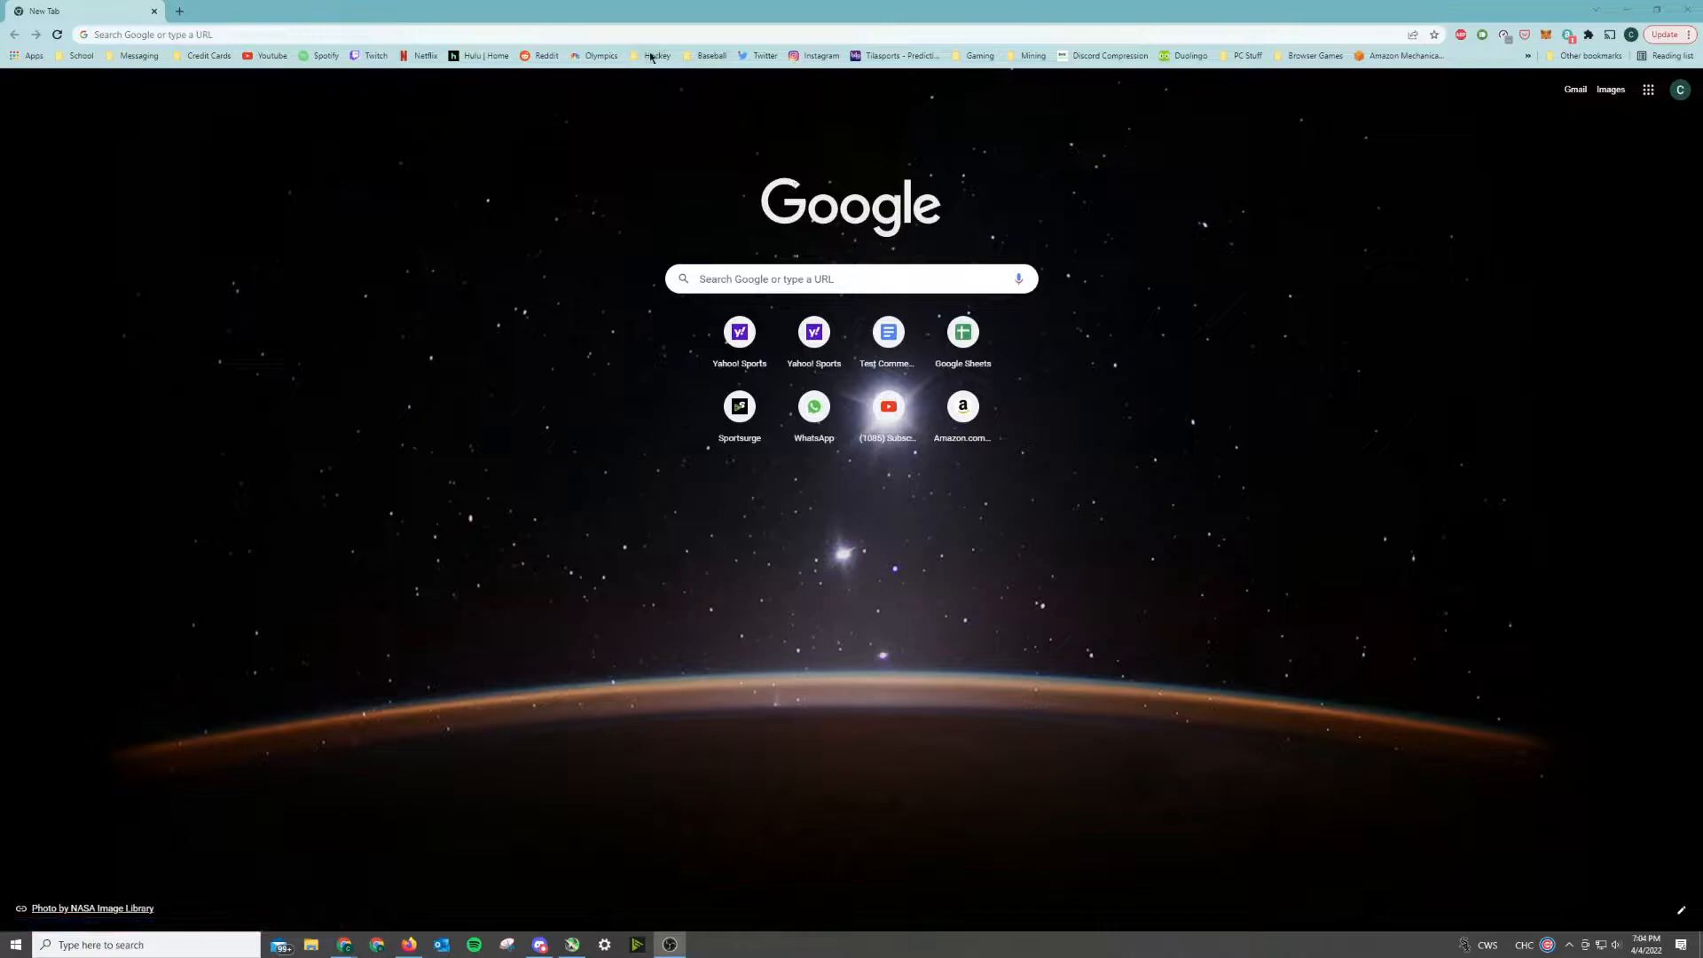
Open the Fantasy Hockey 2021 spreadsheet, the Test Comments document and the Yahoo fantasy hockey page from the Hockey bookmarks in new tabs
right_click(669, 82)
left_click(690, 89)
left_click(656, 56)
right_click(670, 95)
left_click(697, 108)
left_click(657, 56)
right_click(667, 107)
left_click(701, 123)
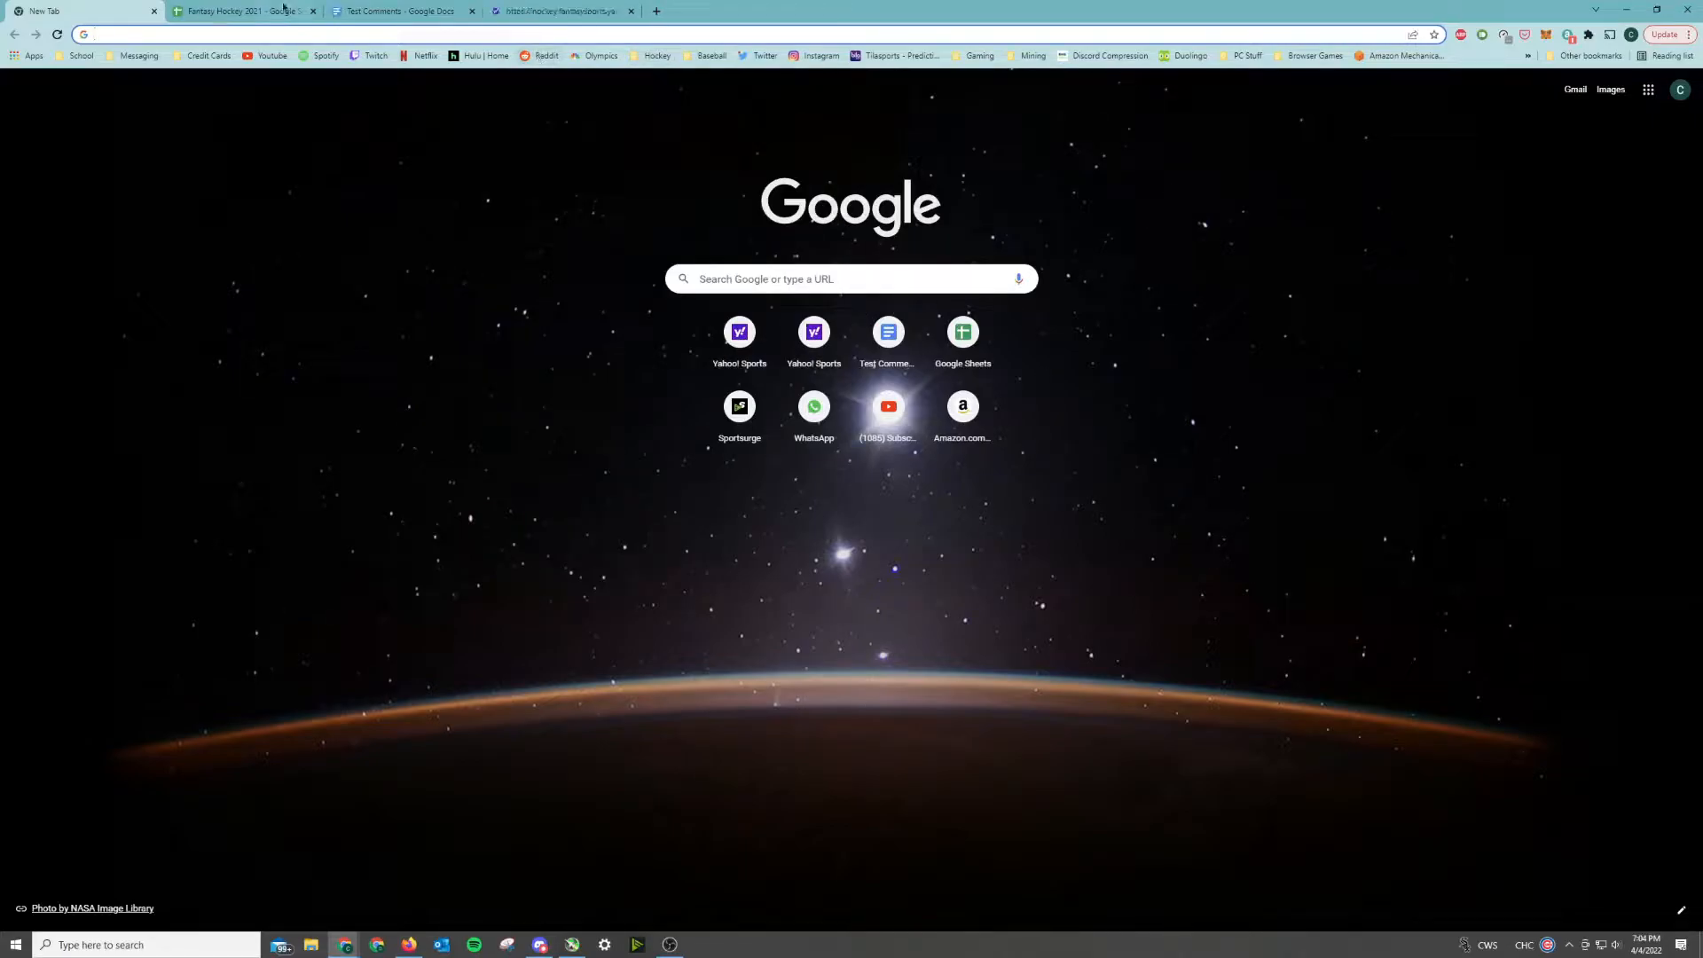
Clear the old raw data in cells V2:AL13 of the Fantasy Hockey 2021 spreadsheet
left_click(241, 7)
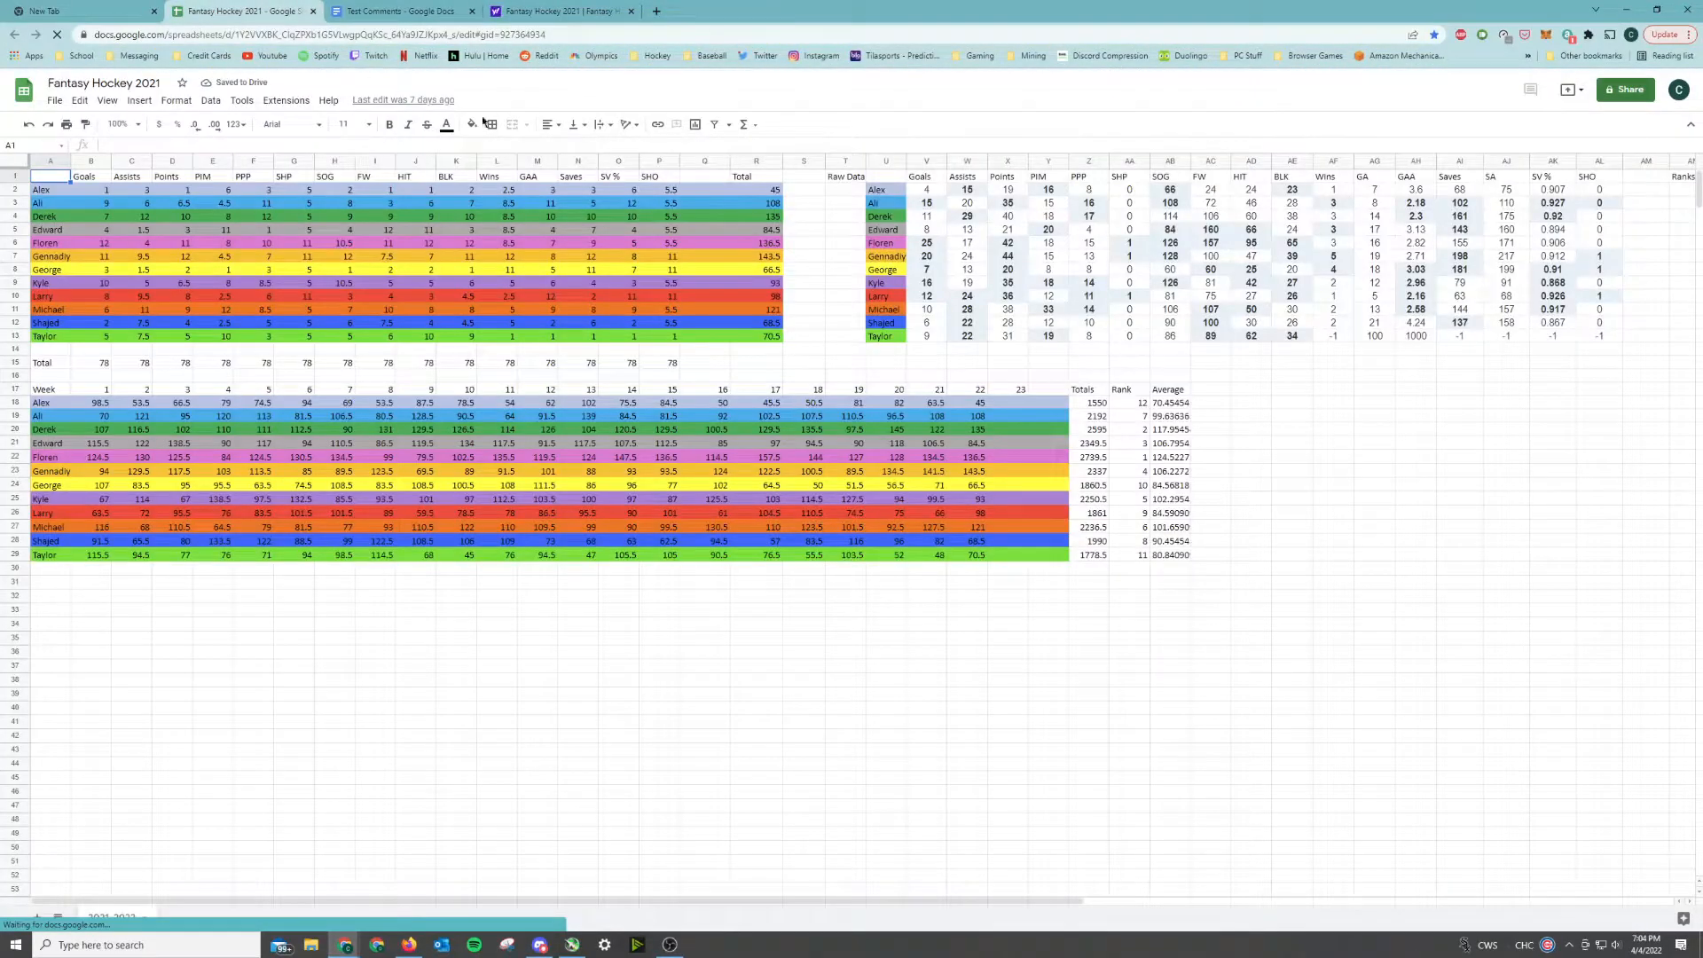
left_click_drag(926, 189, 1589, 334)
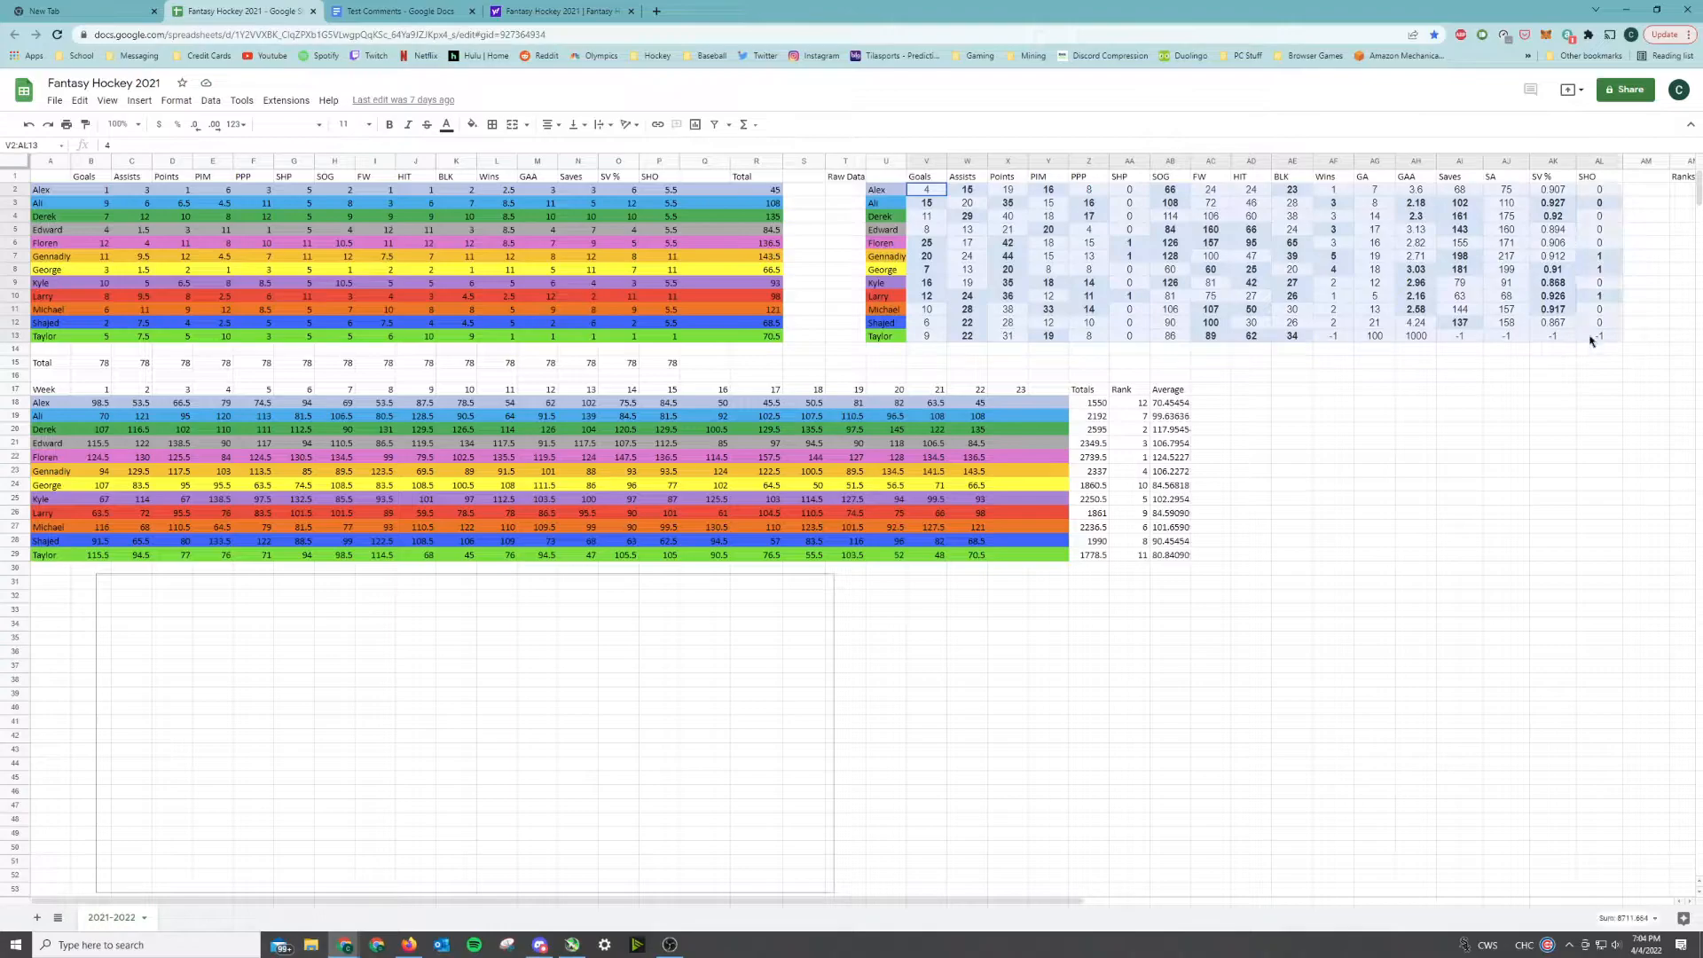
left_click(1211, 346)
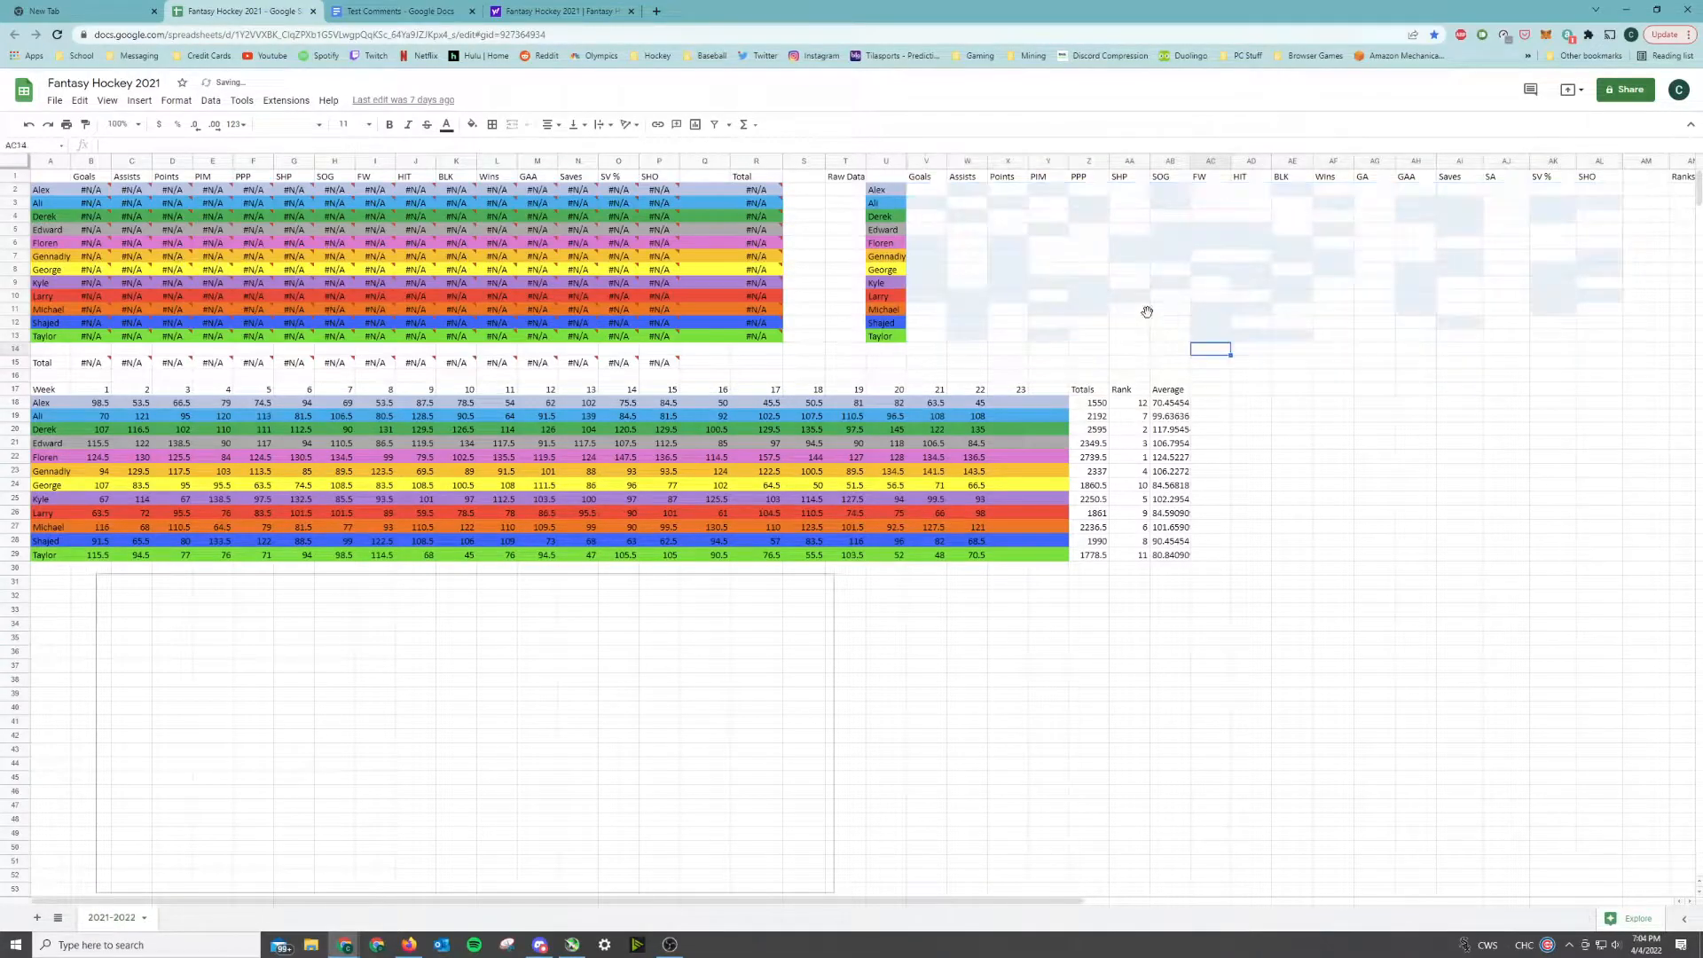
Go to the Last Minute Cheese league on Yahoo Fantasy and open the Week 23 matchup of Stale Noodles
left_click(558, 10)
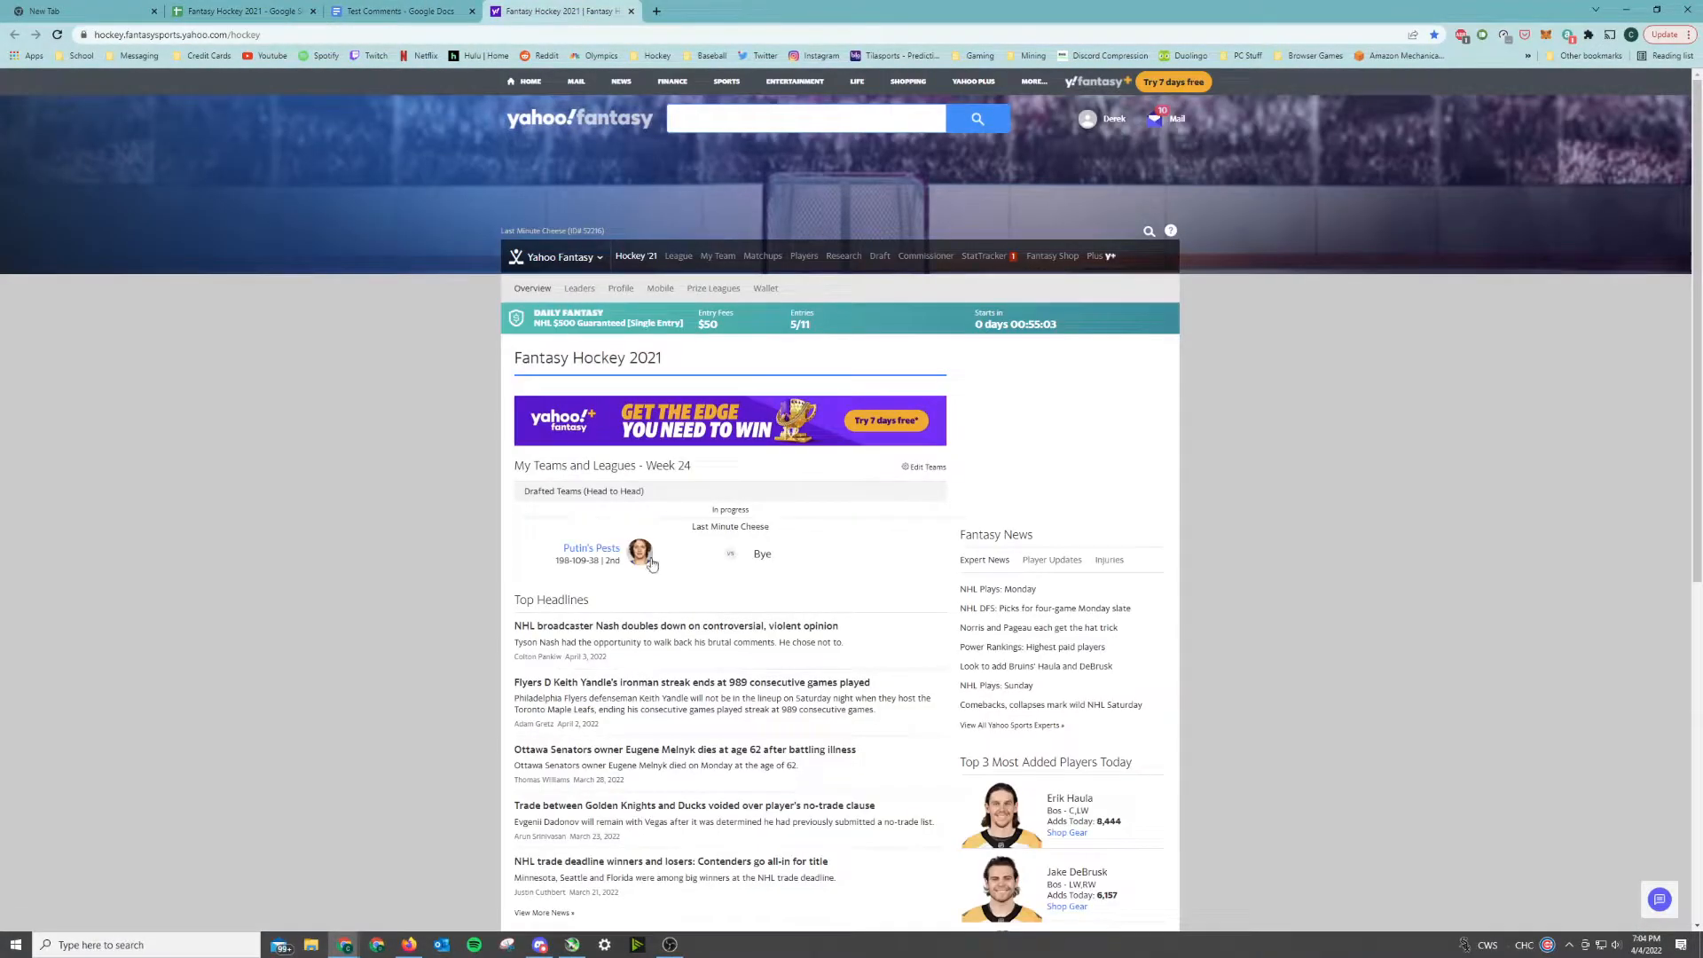
left_click(614, 549)
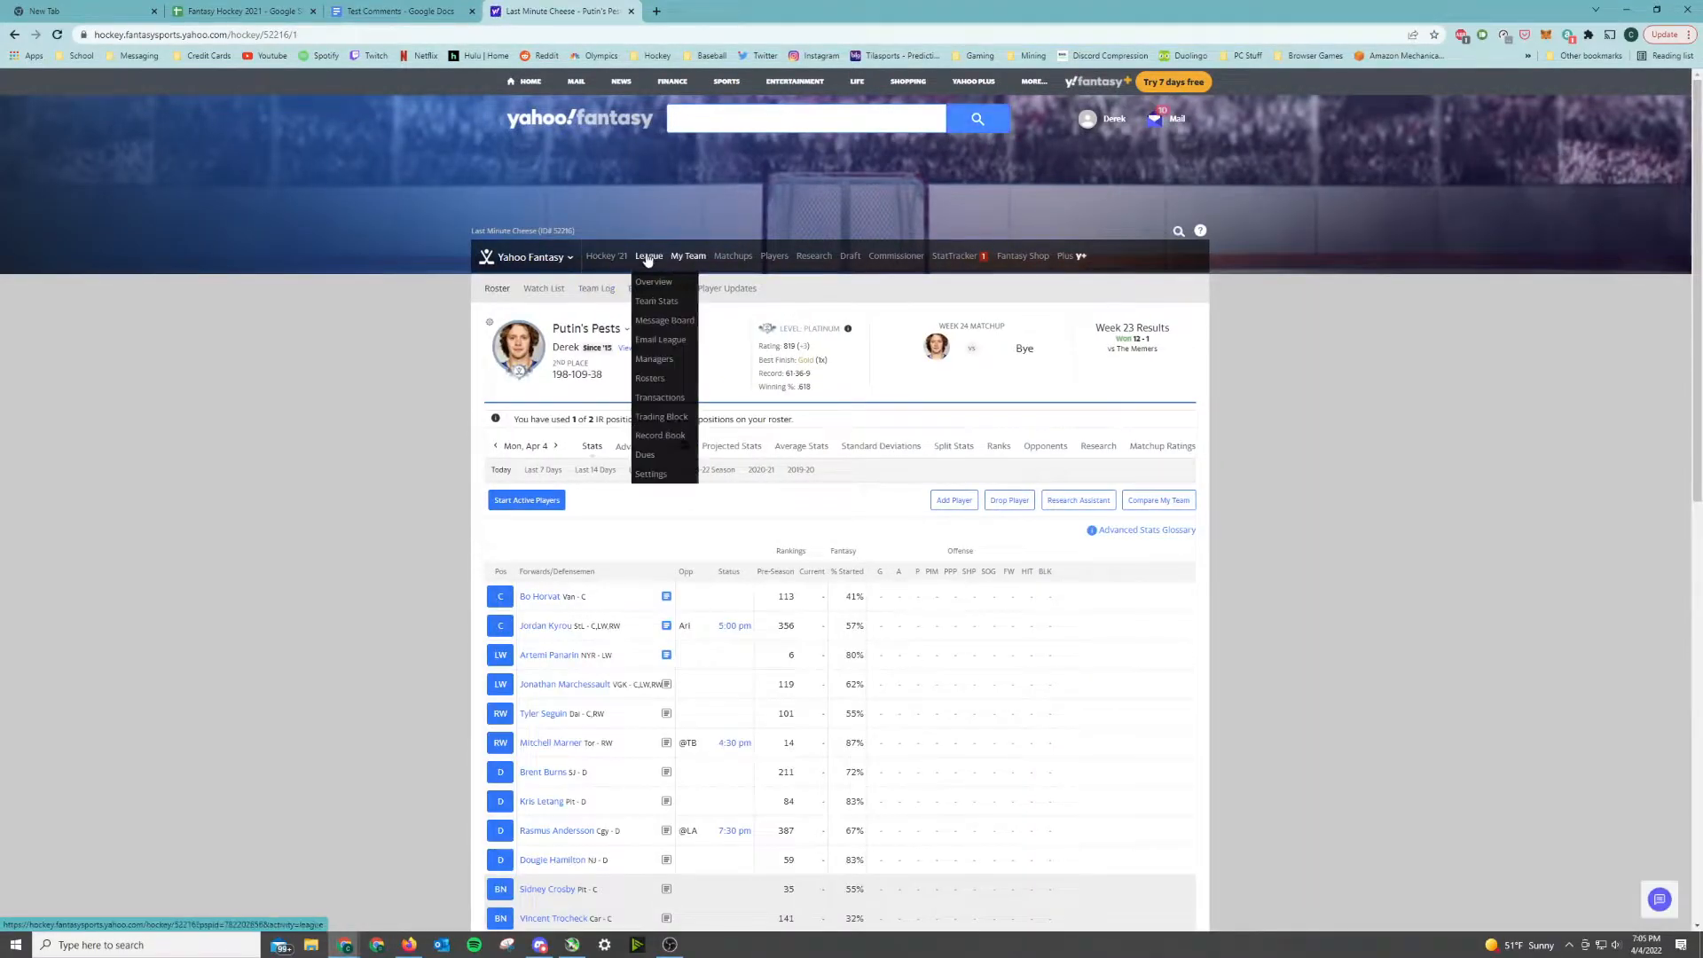
left_click(649, 255)
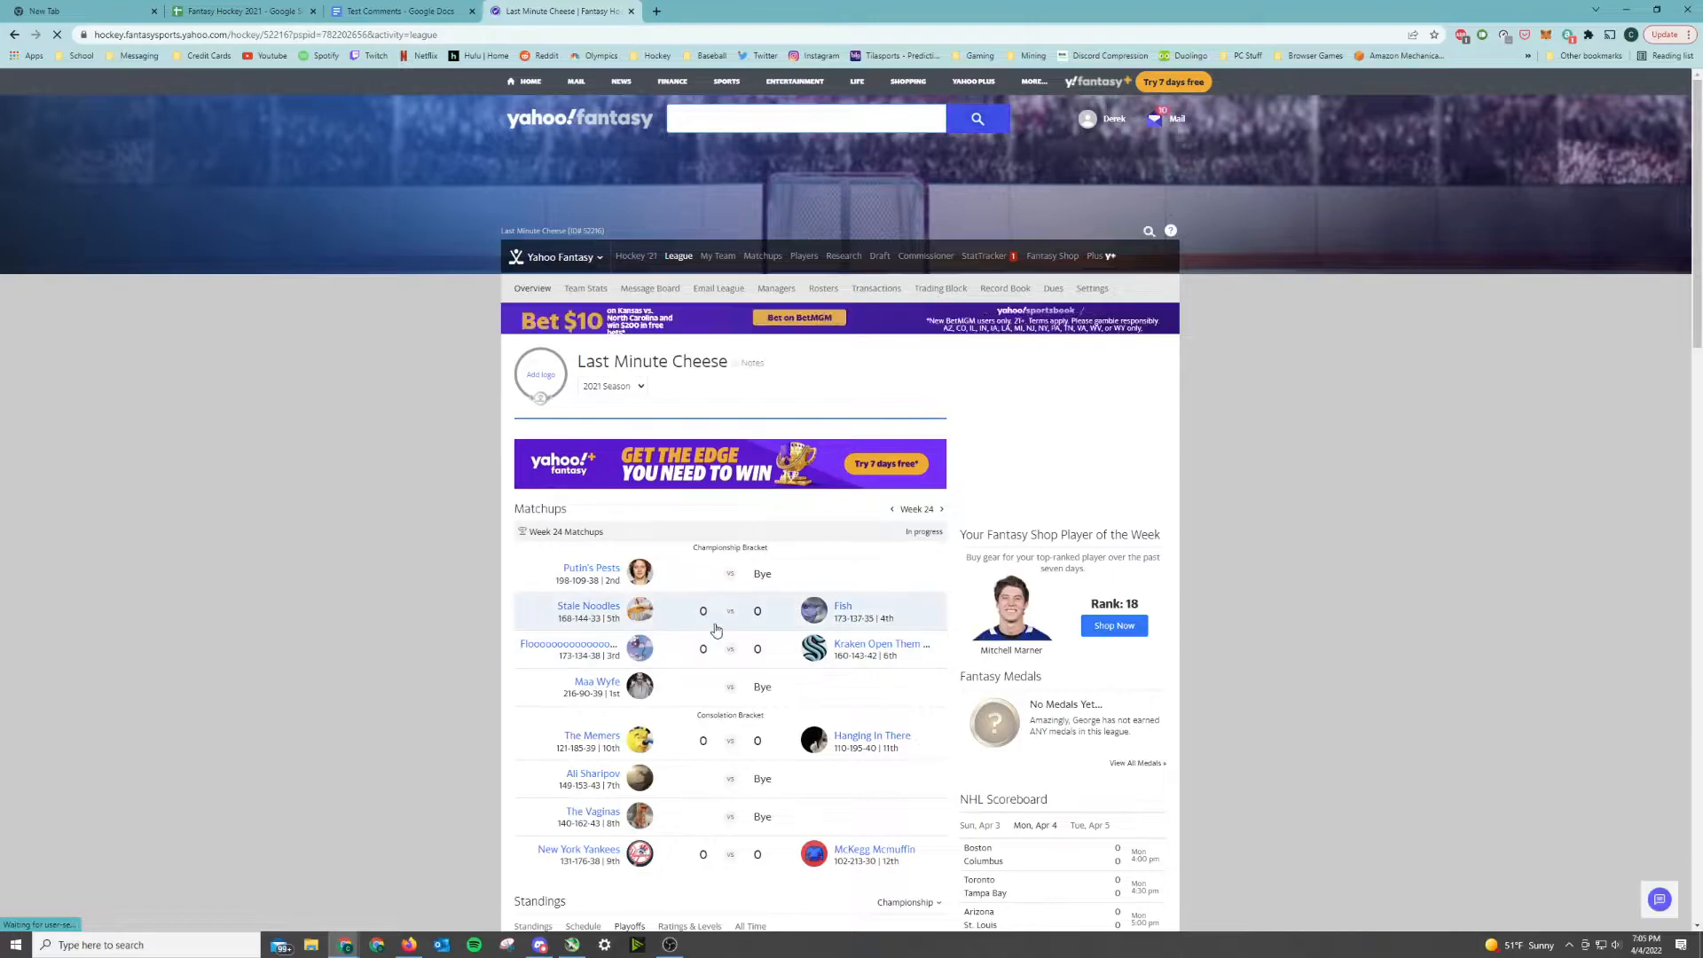
left_click(710, 618)
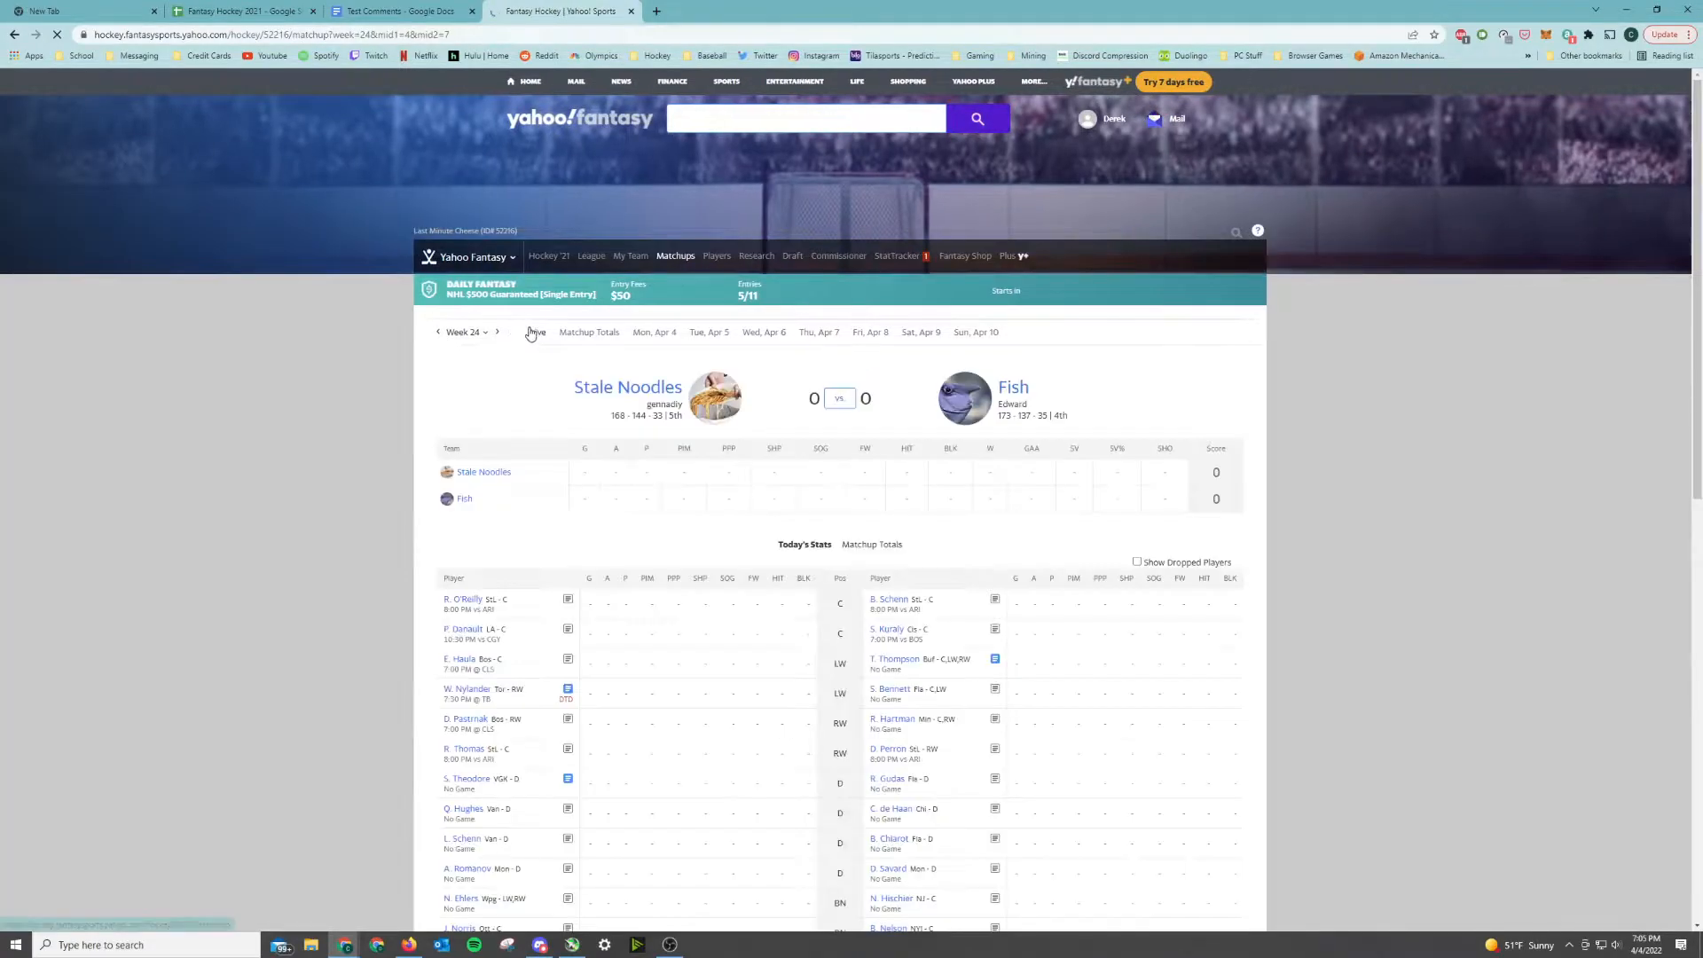
left_click(434, 334)
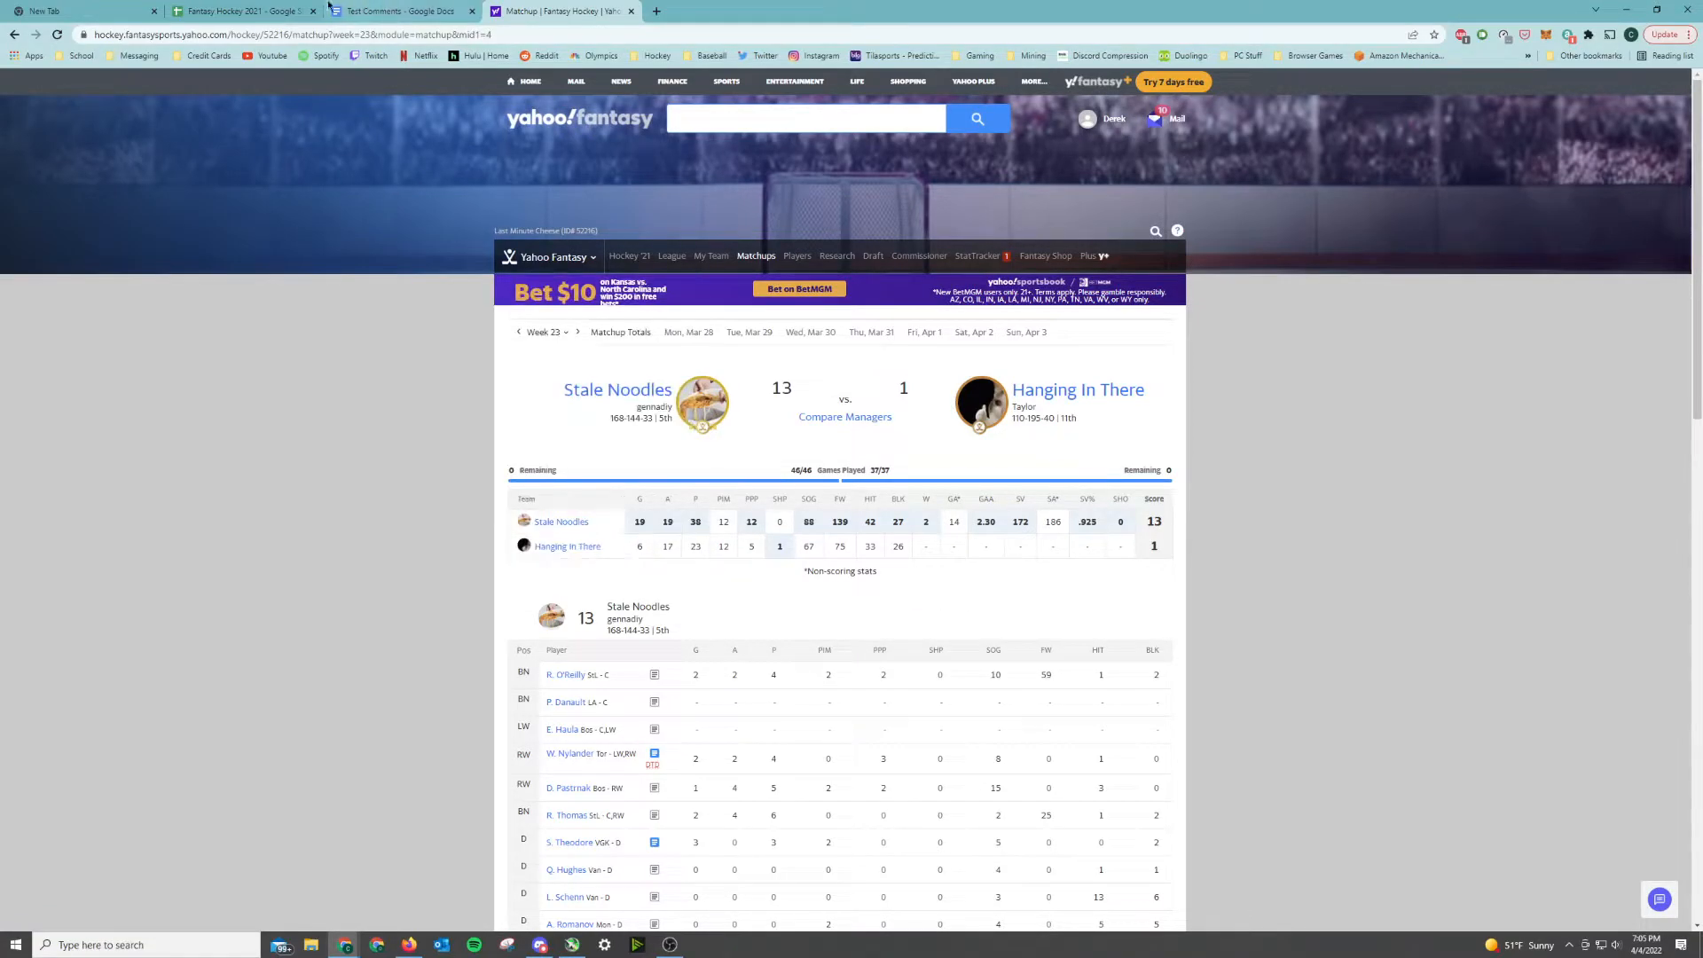
left_click(399, 11)
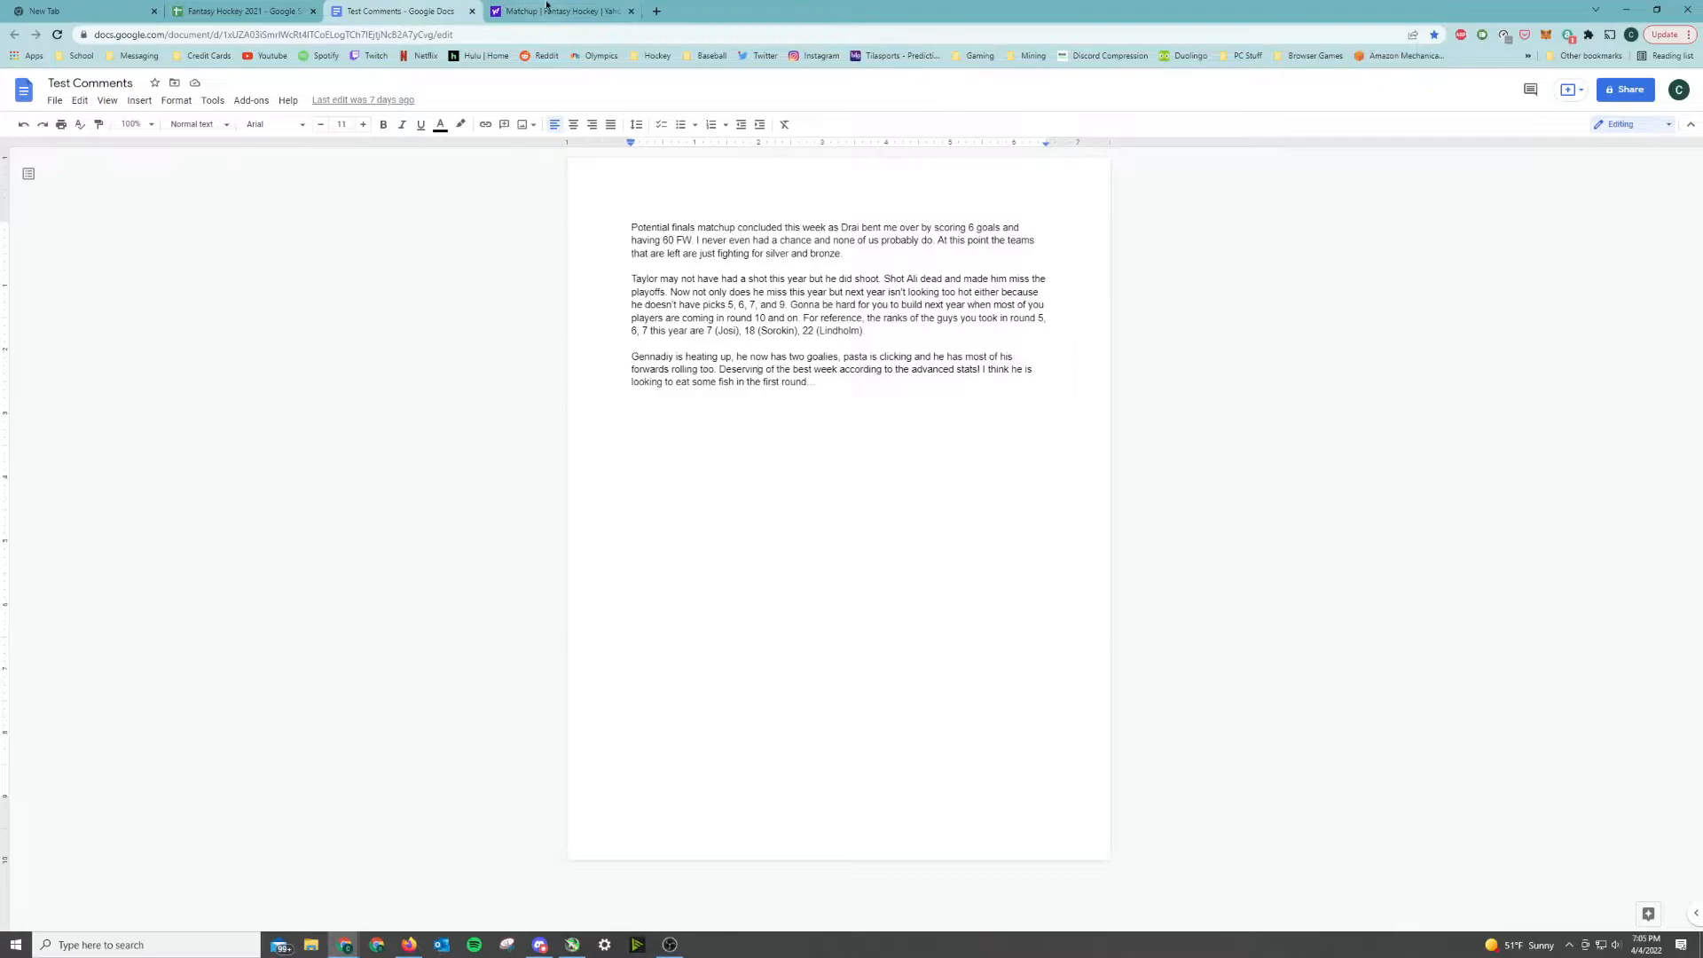
left_click(546, 6)
left_click(203, 8)
left_click(543, 8)
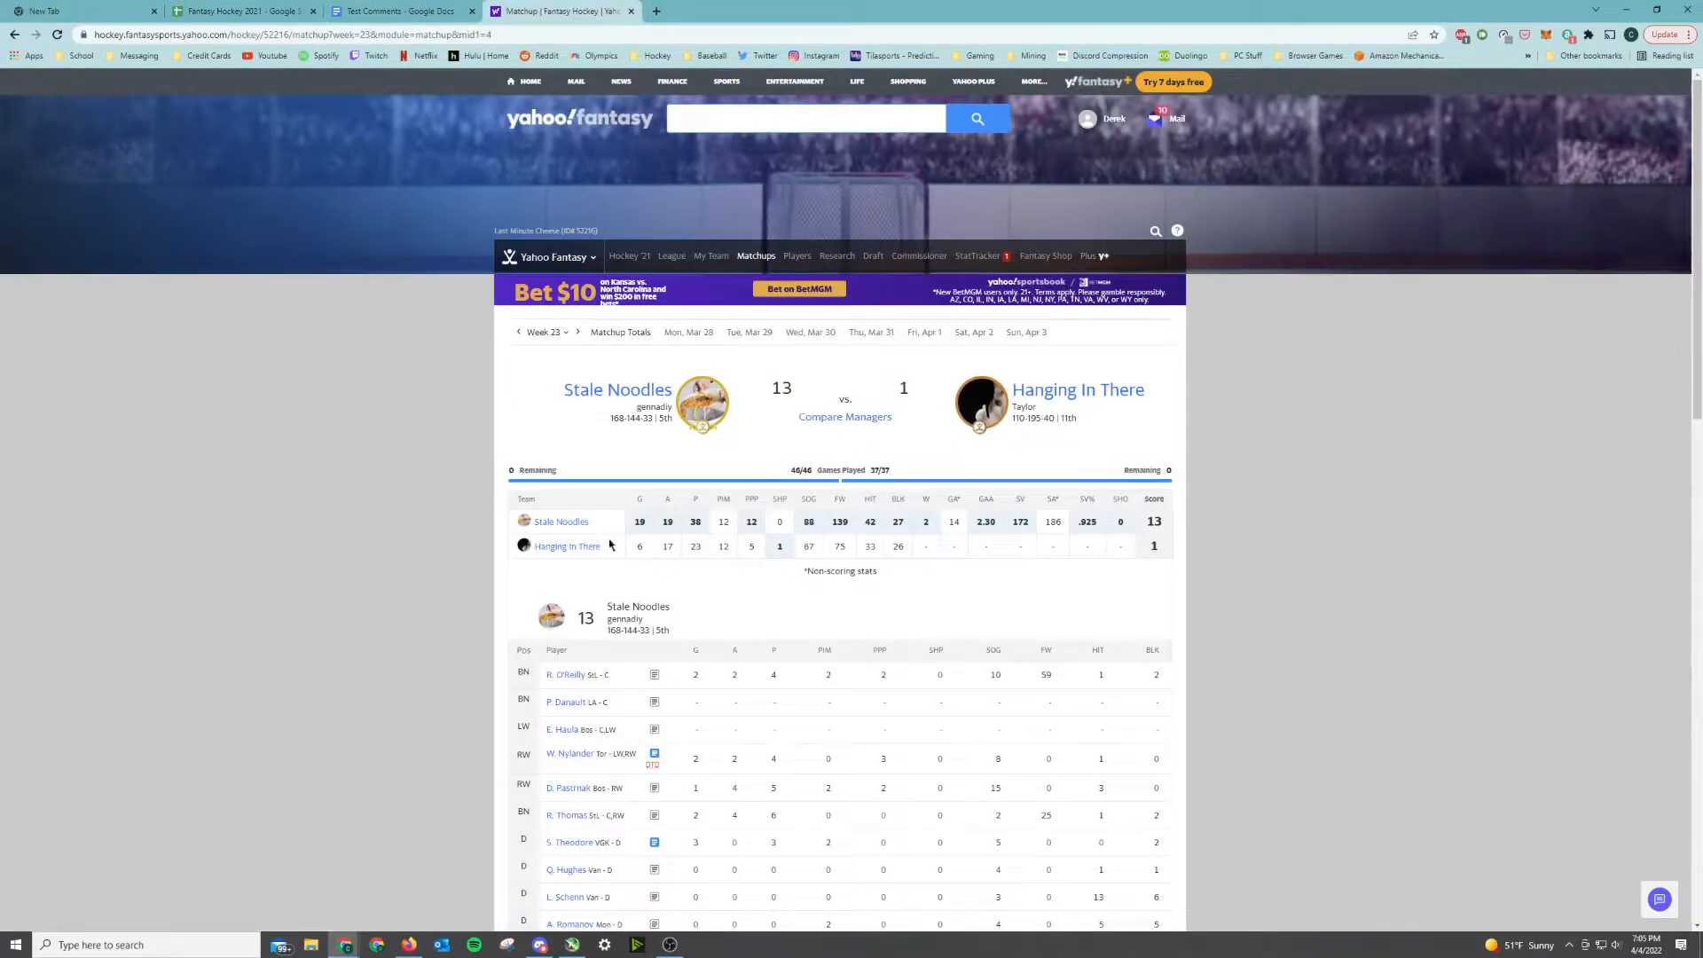
Copy the Stale Noodles matchup stats from goals to SHO into row 7 of the spreadsheet's raw data, starting at V7
left_click_drag(623, 521, 1150, 529)
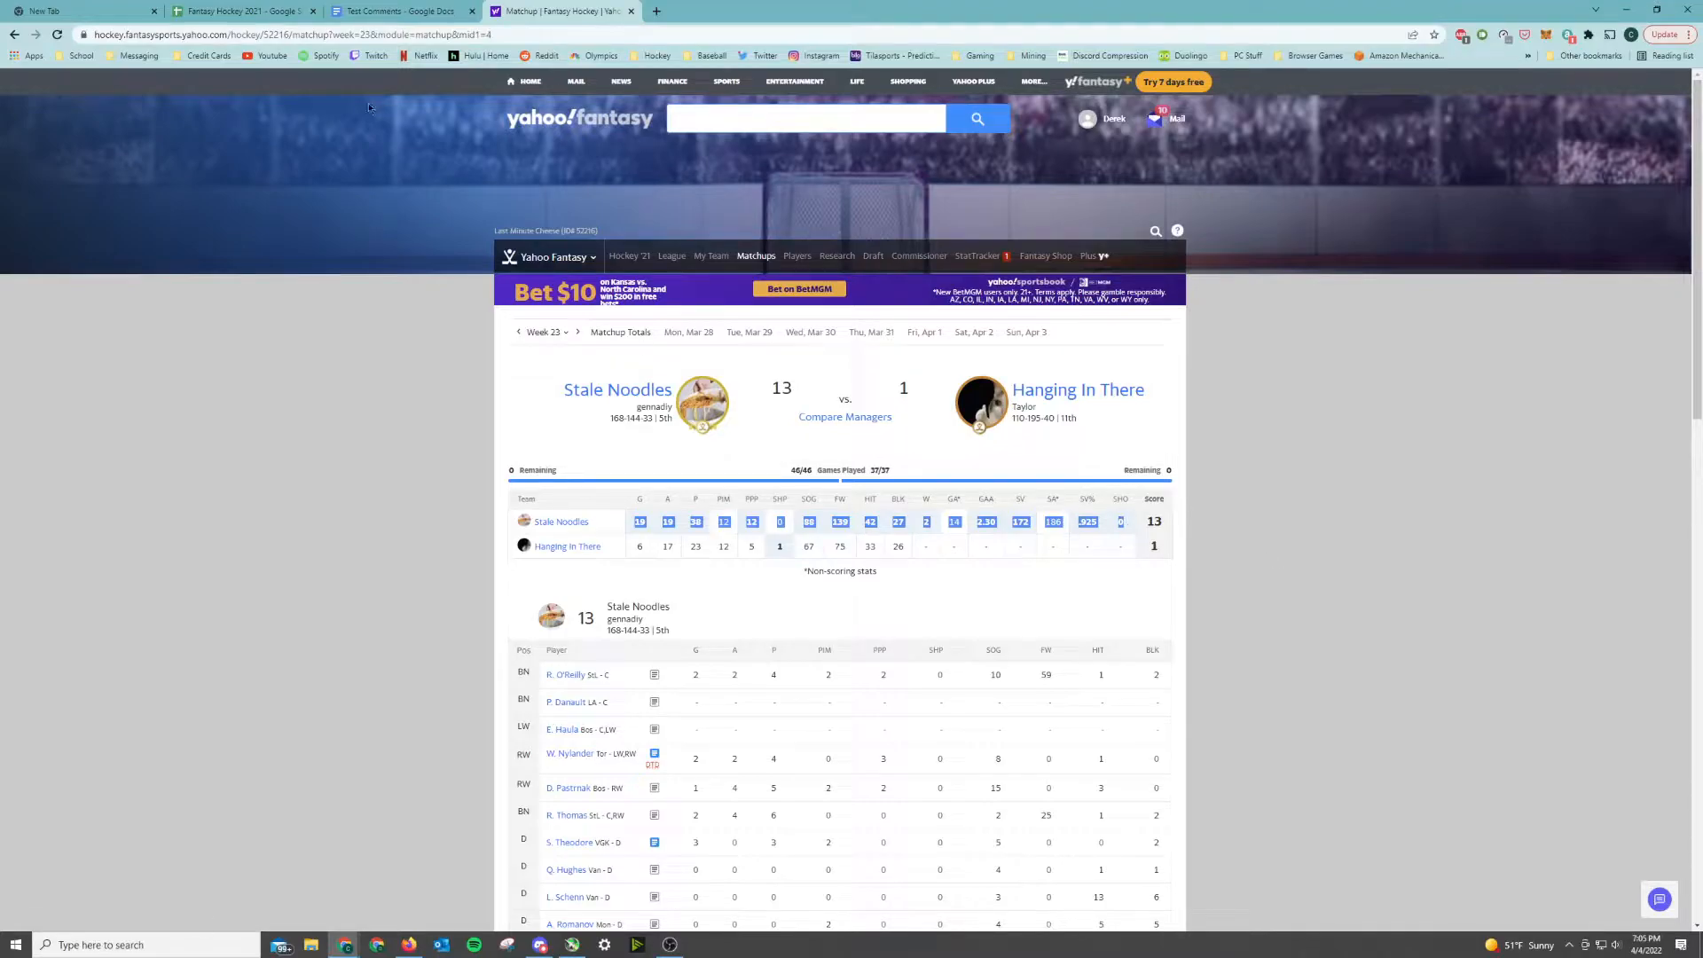
left_click(286, 5)
left_click(940, 256)
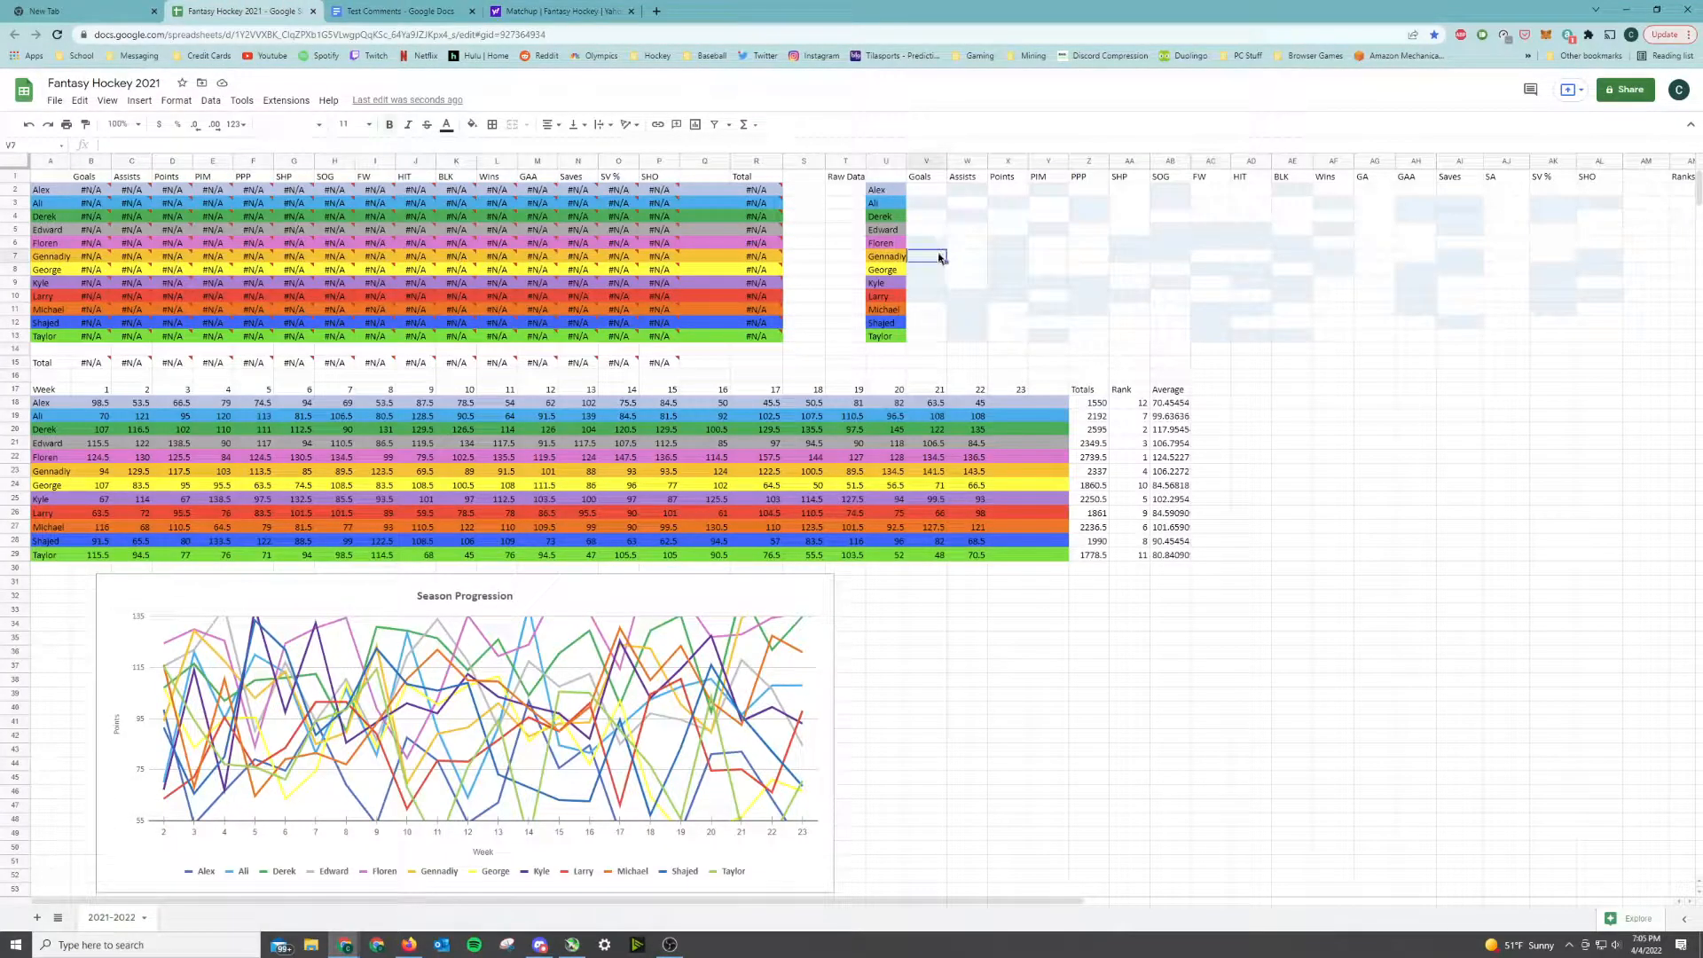
key("ctrl+v")
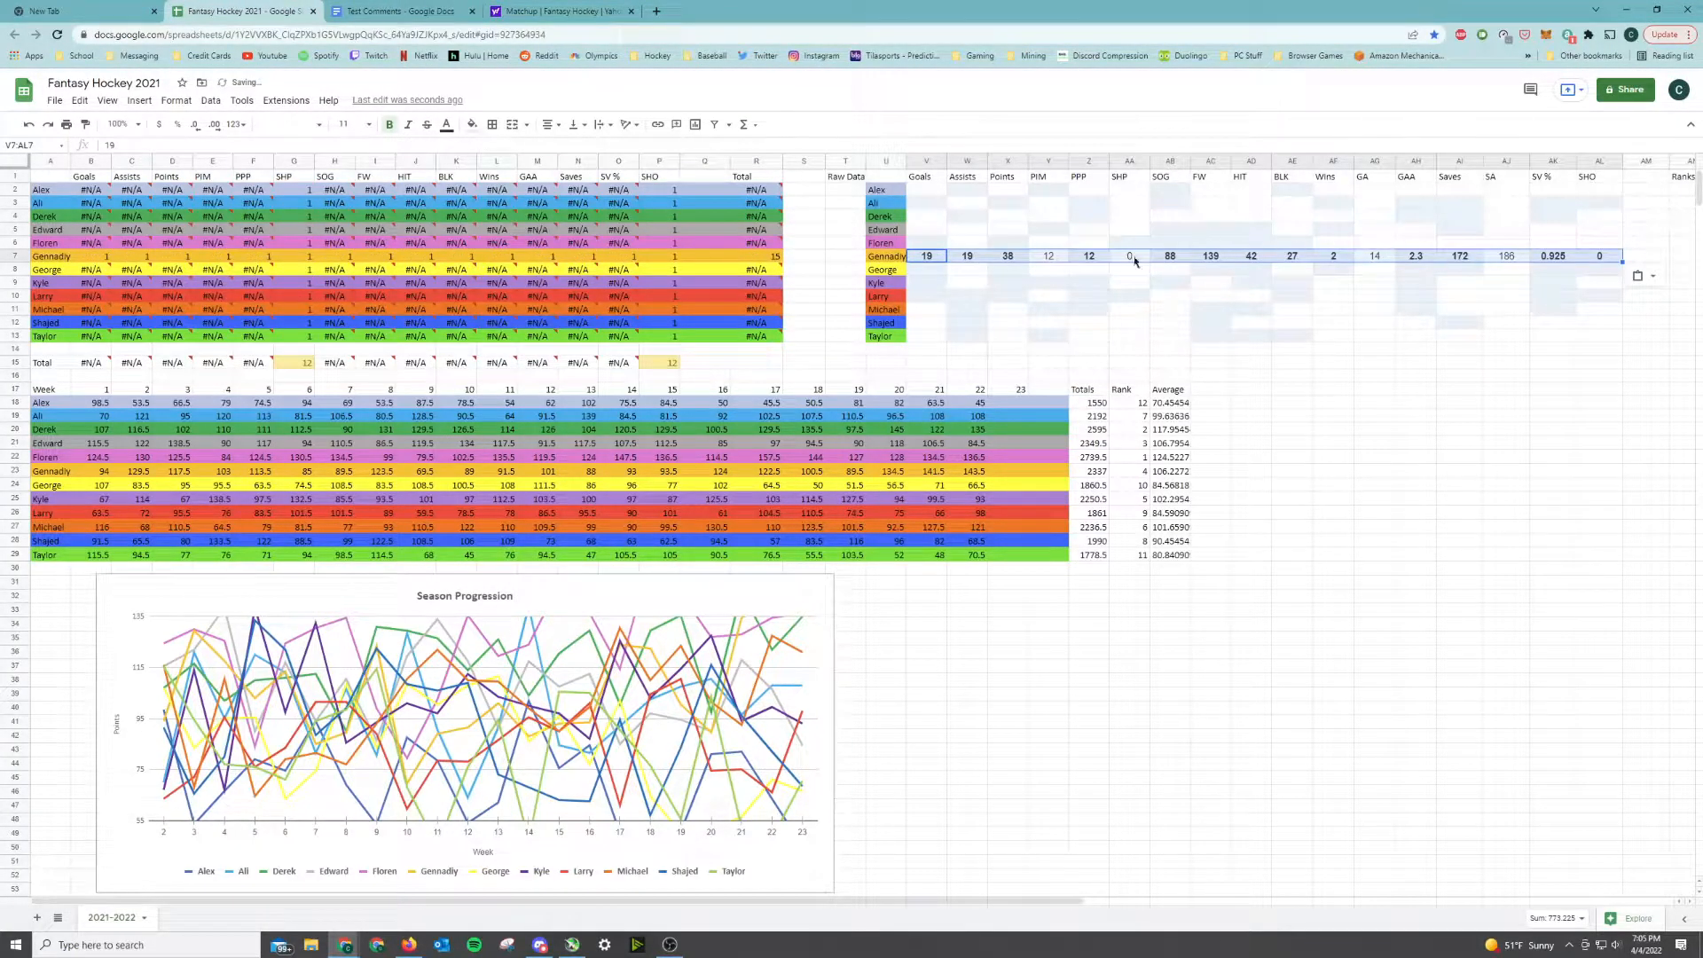
left_click(1009, 294)
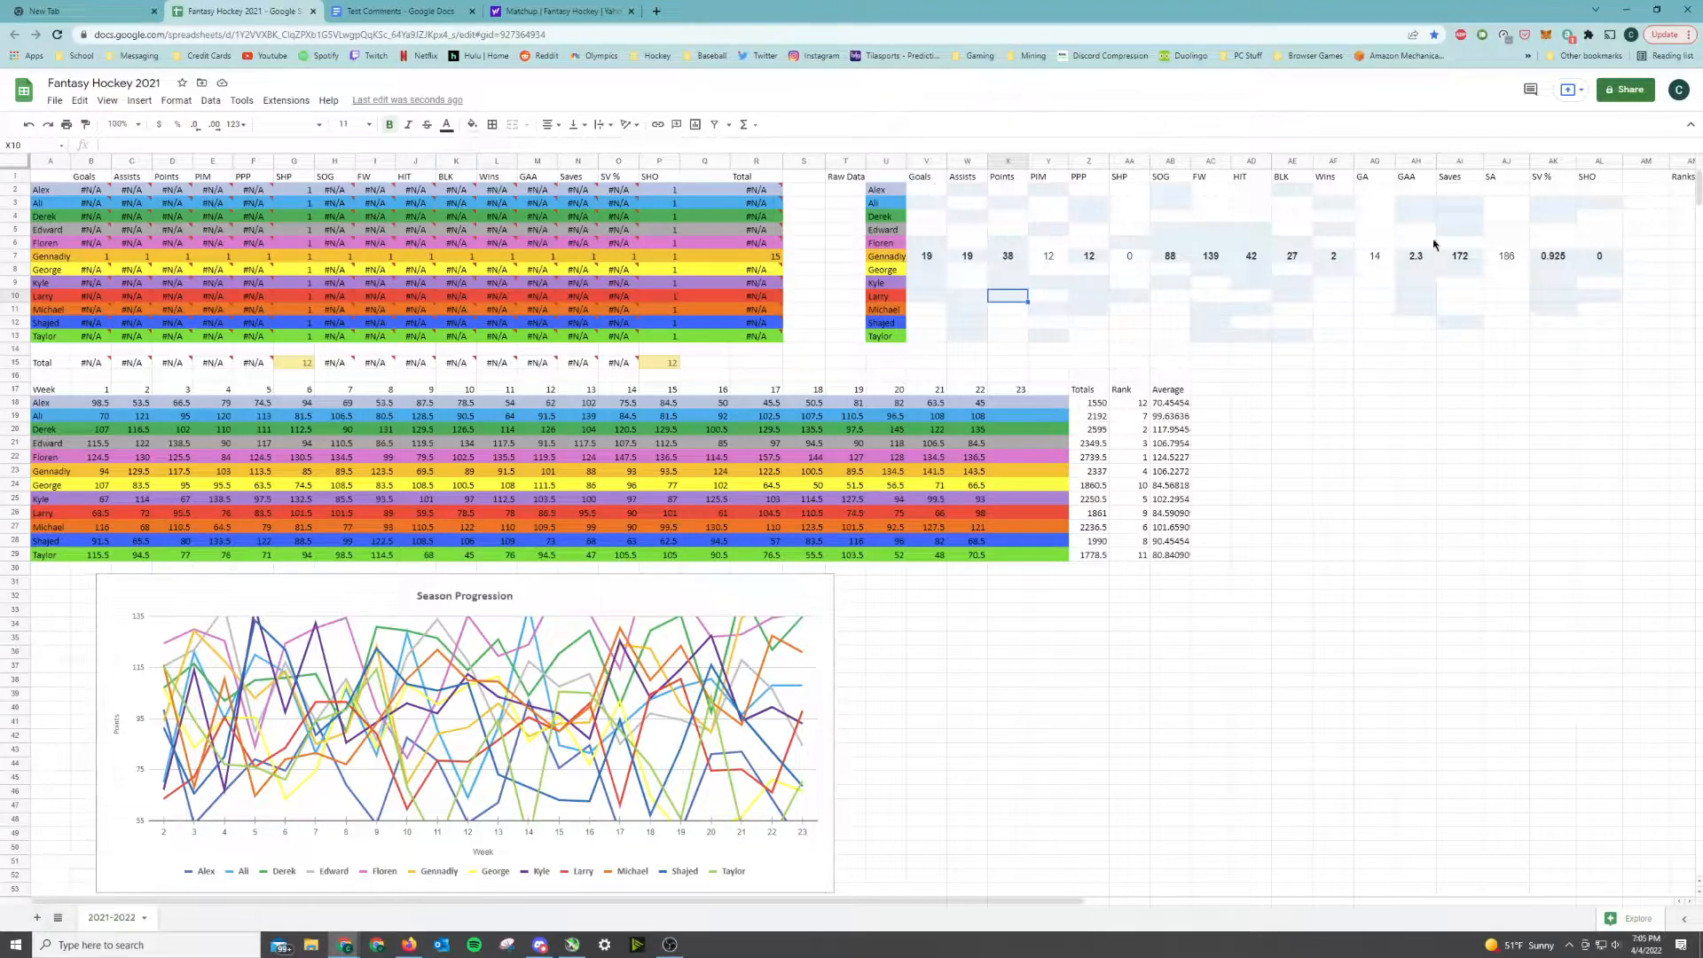
Inspect the linked goals score in B7 and its rank formula in AP7 of the Ranks table
left_click(101, 259)
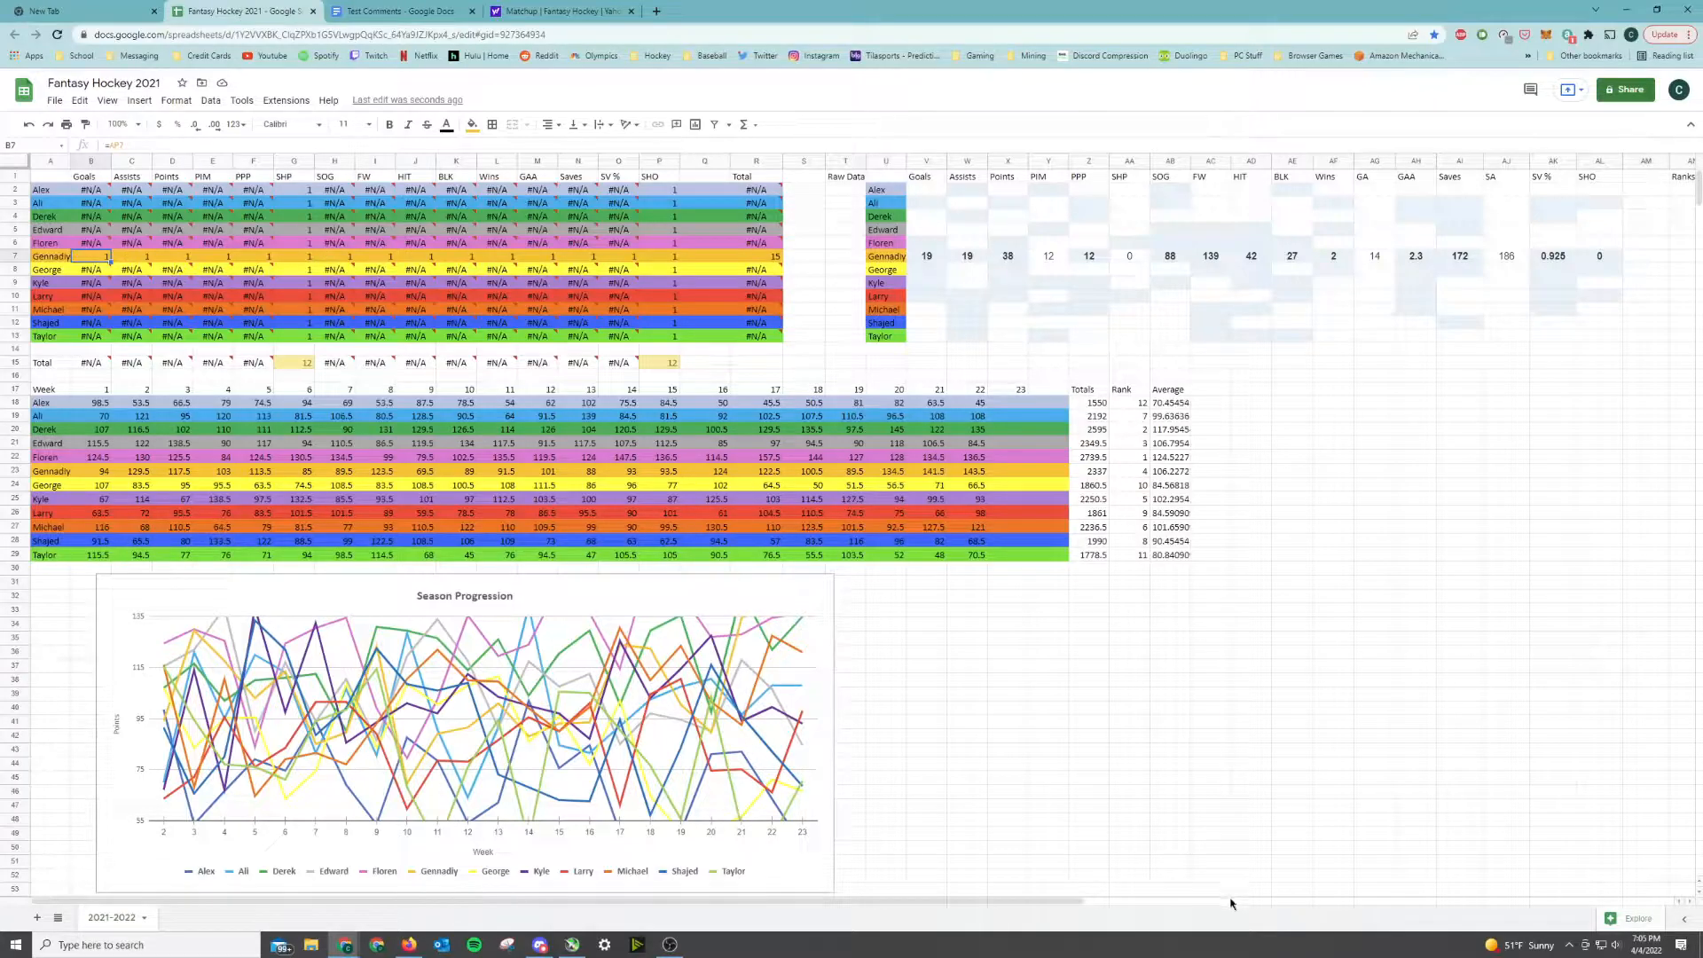
left_click_drag(1062, 901, 1646, 898)
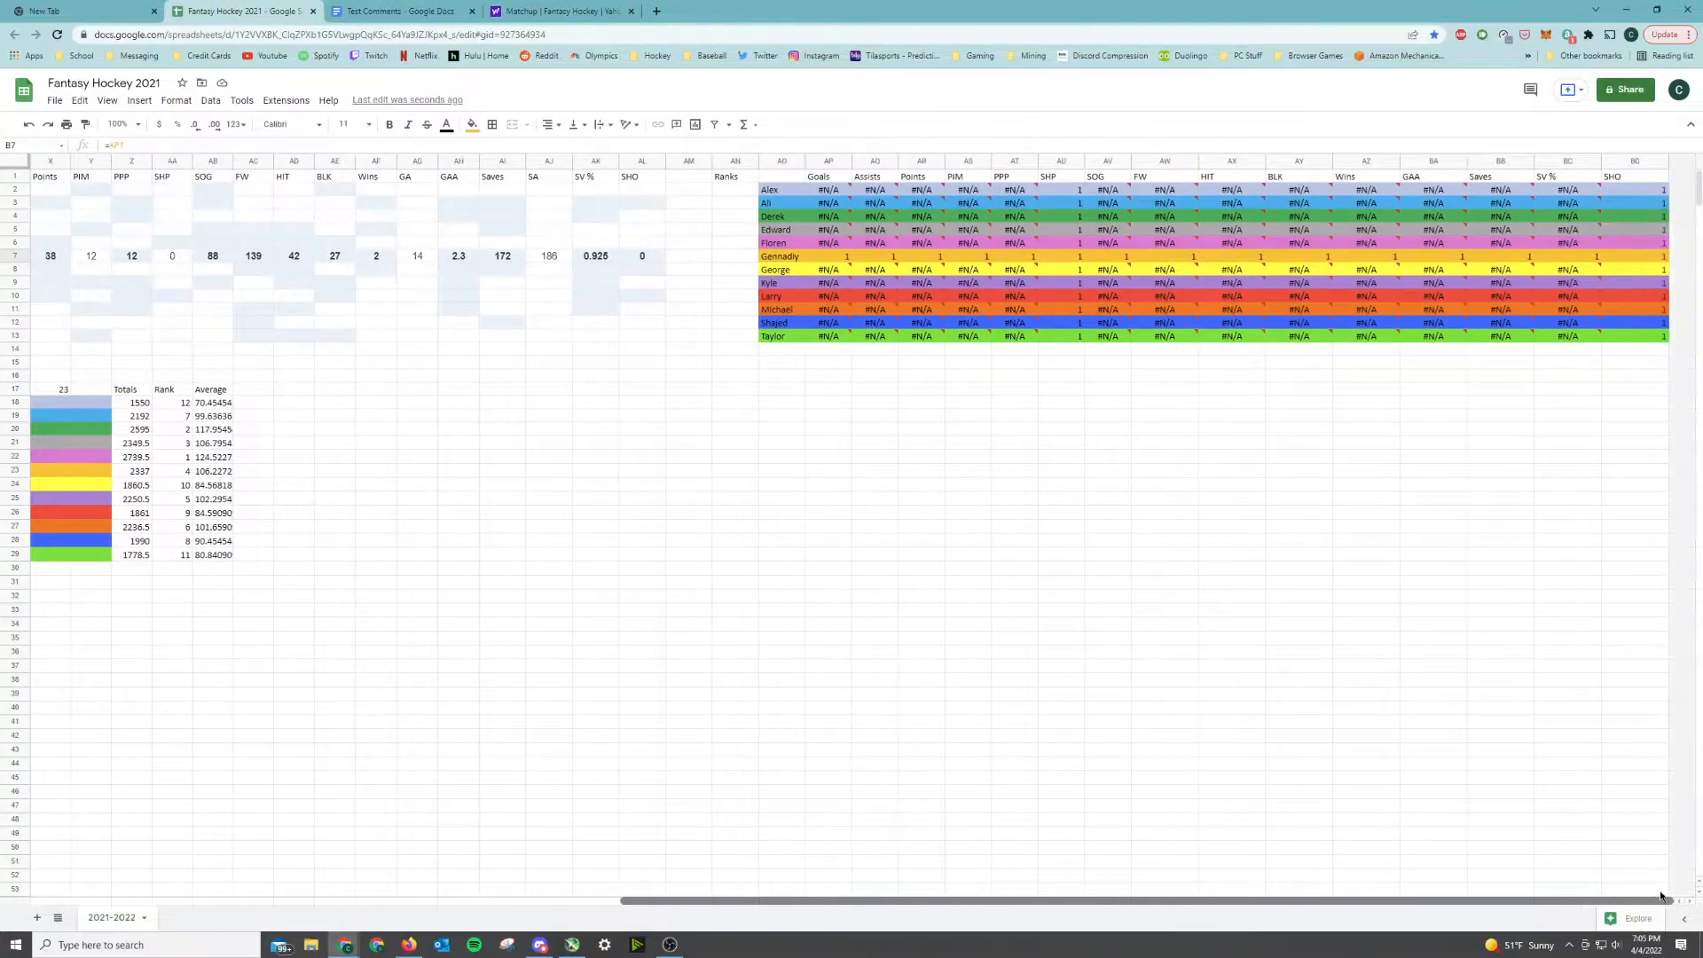
left_click(831, 258)
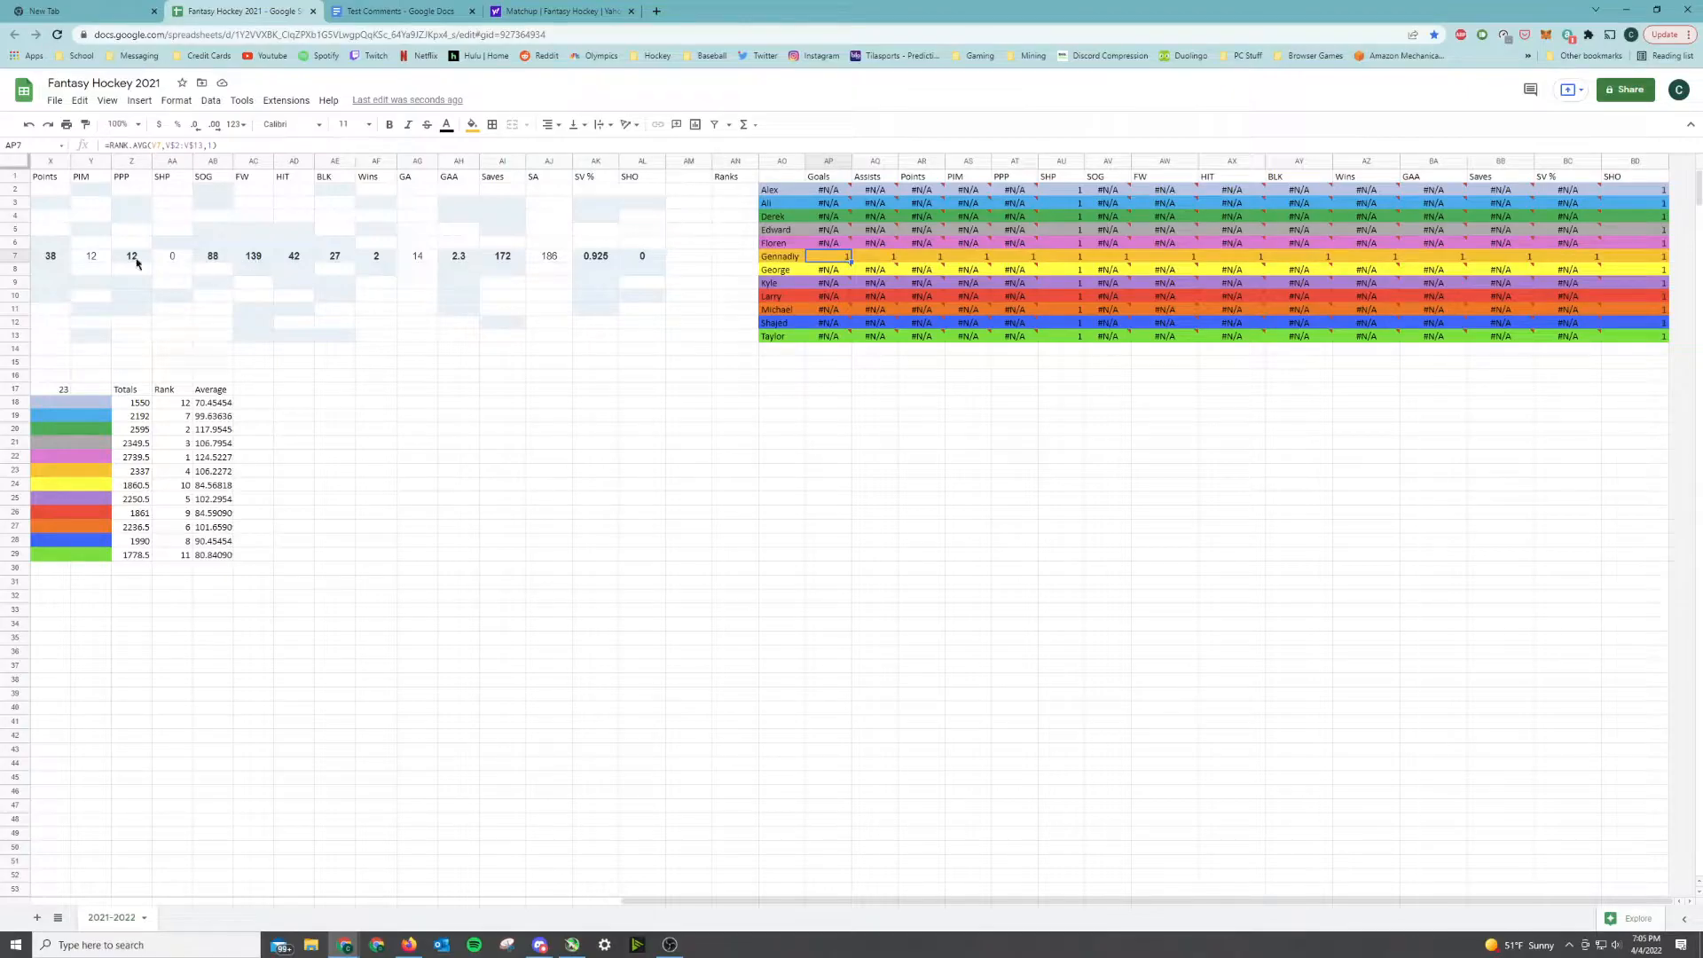
left_click_drag(814, 902, 770, 902)
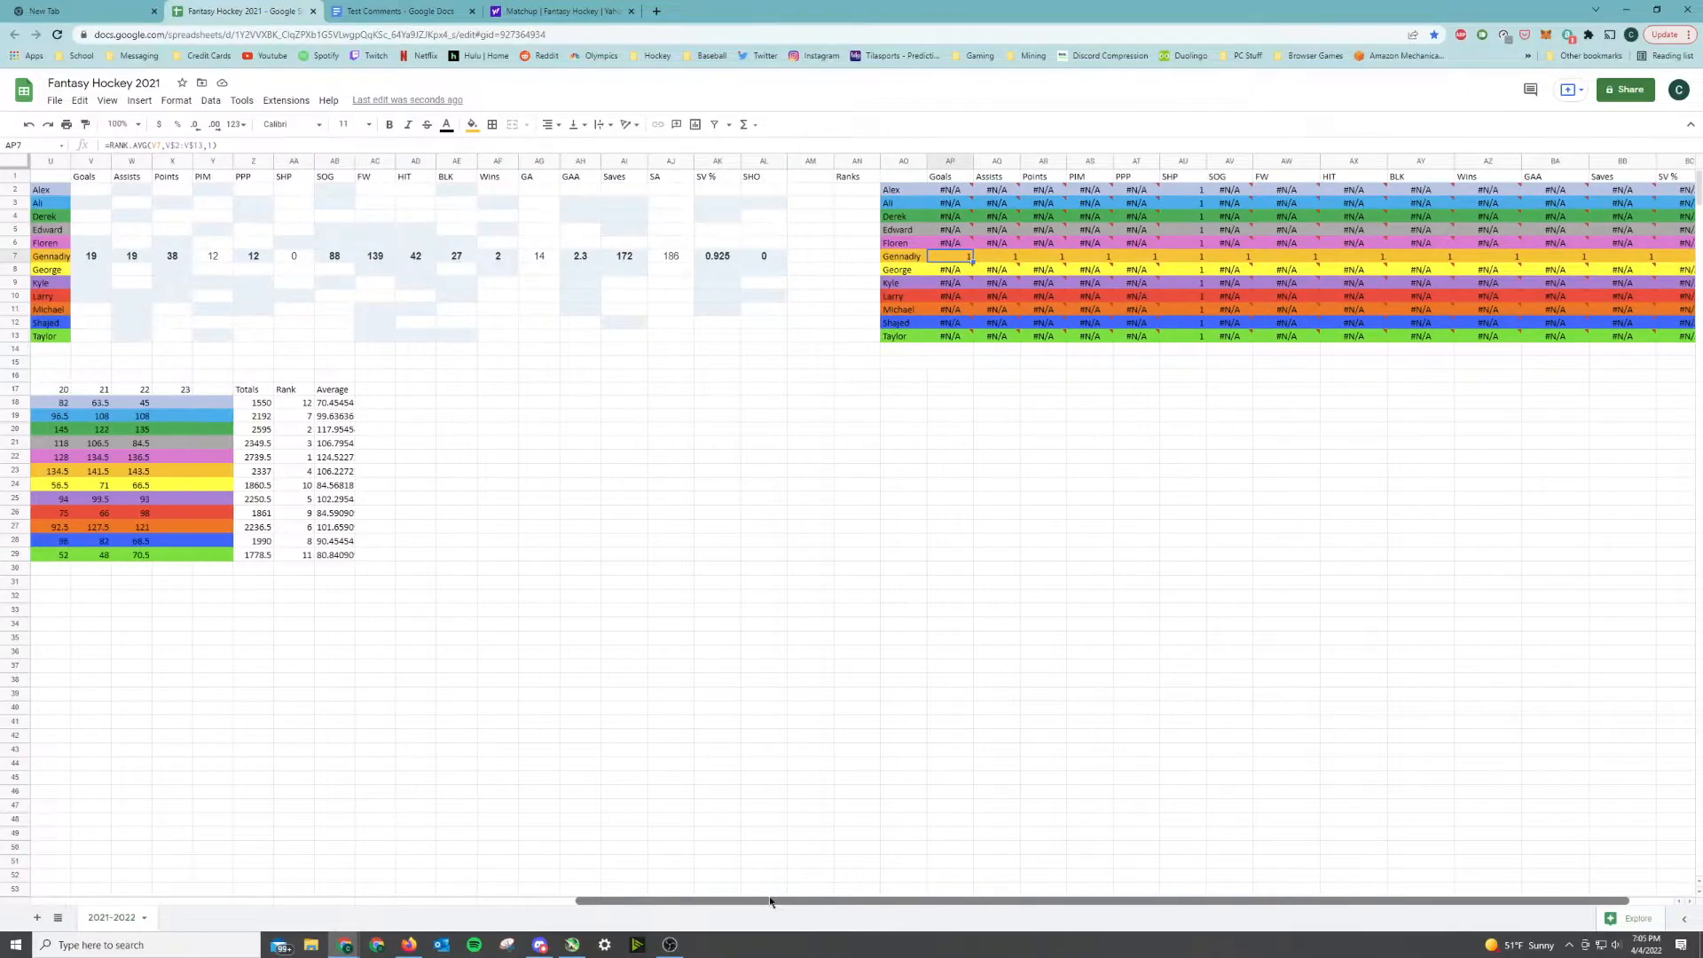
Copy the Hanging In There matchup stats from goals to SHO into row 13 of the raw data, starting at V13
left_click(511, 6)
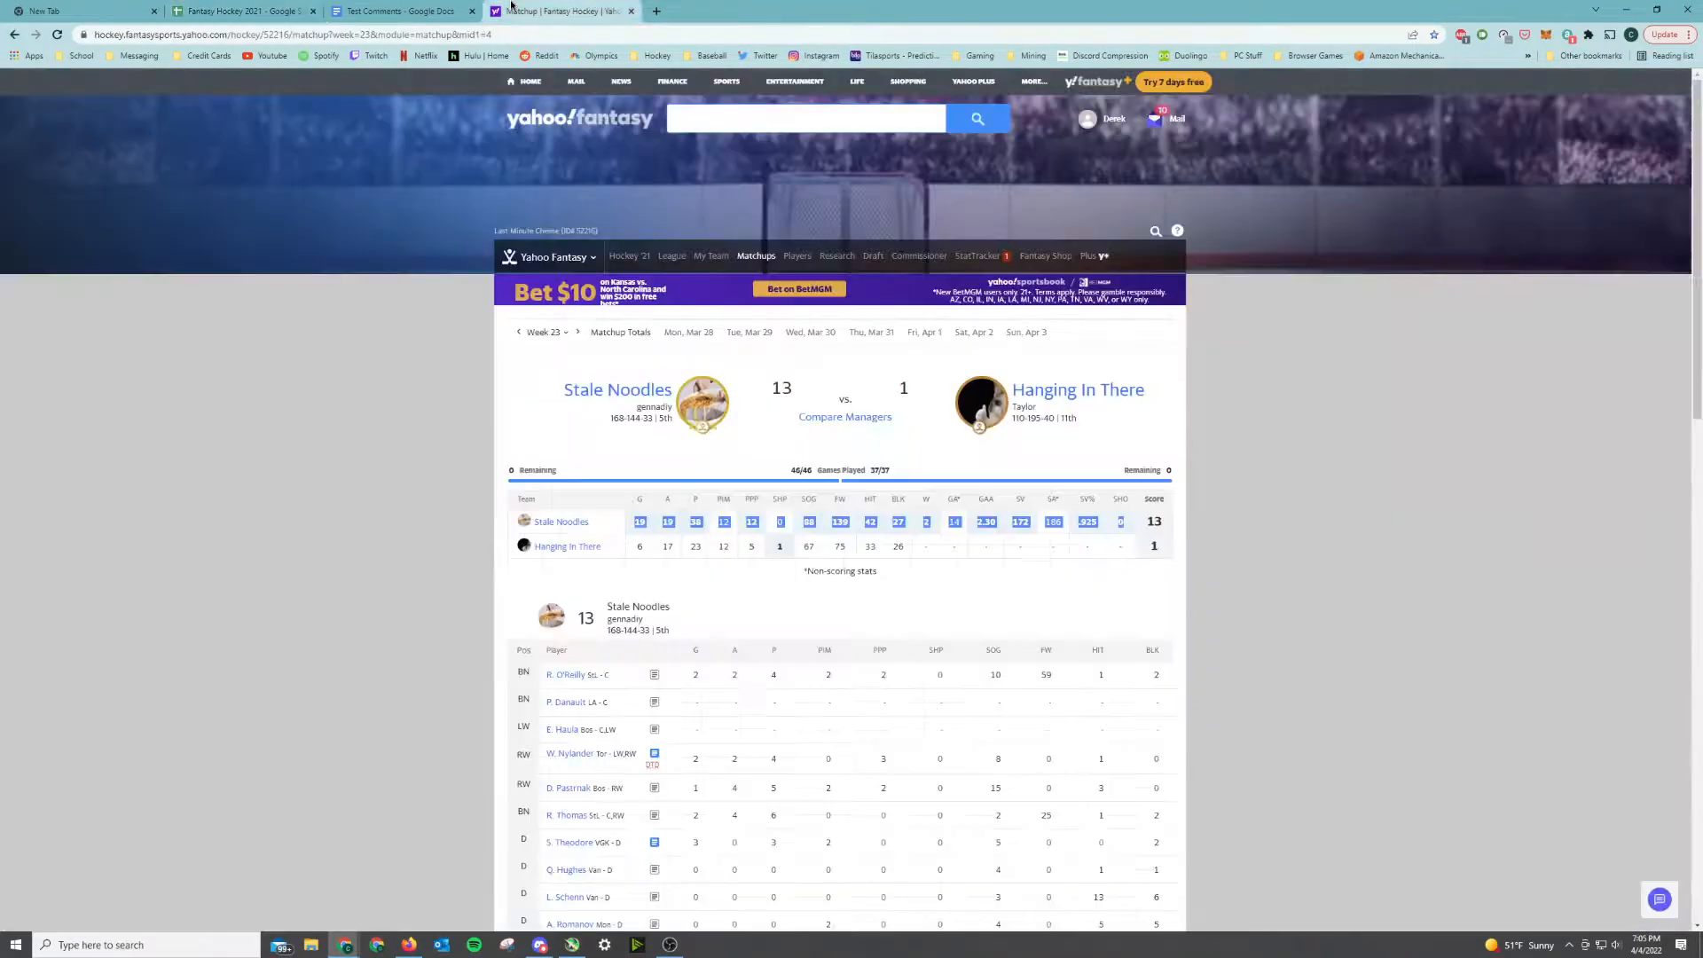
left_click_drag(632, 546, 1124, 547)
key("ctrl+c")
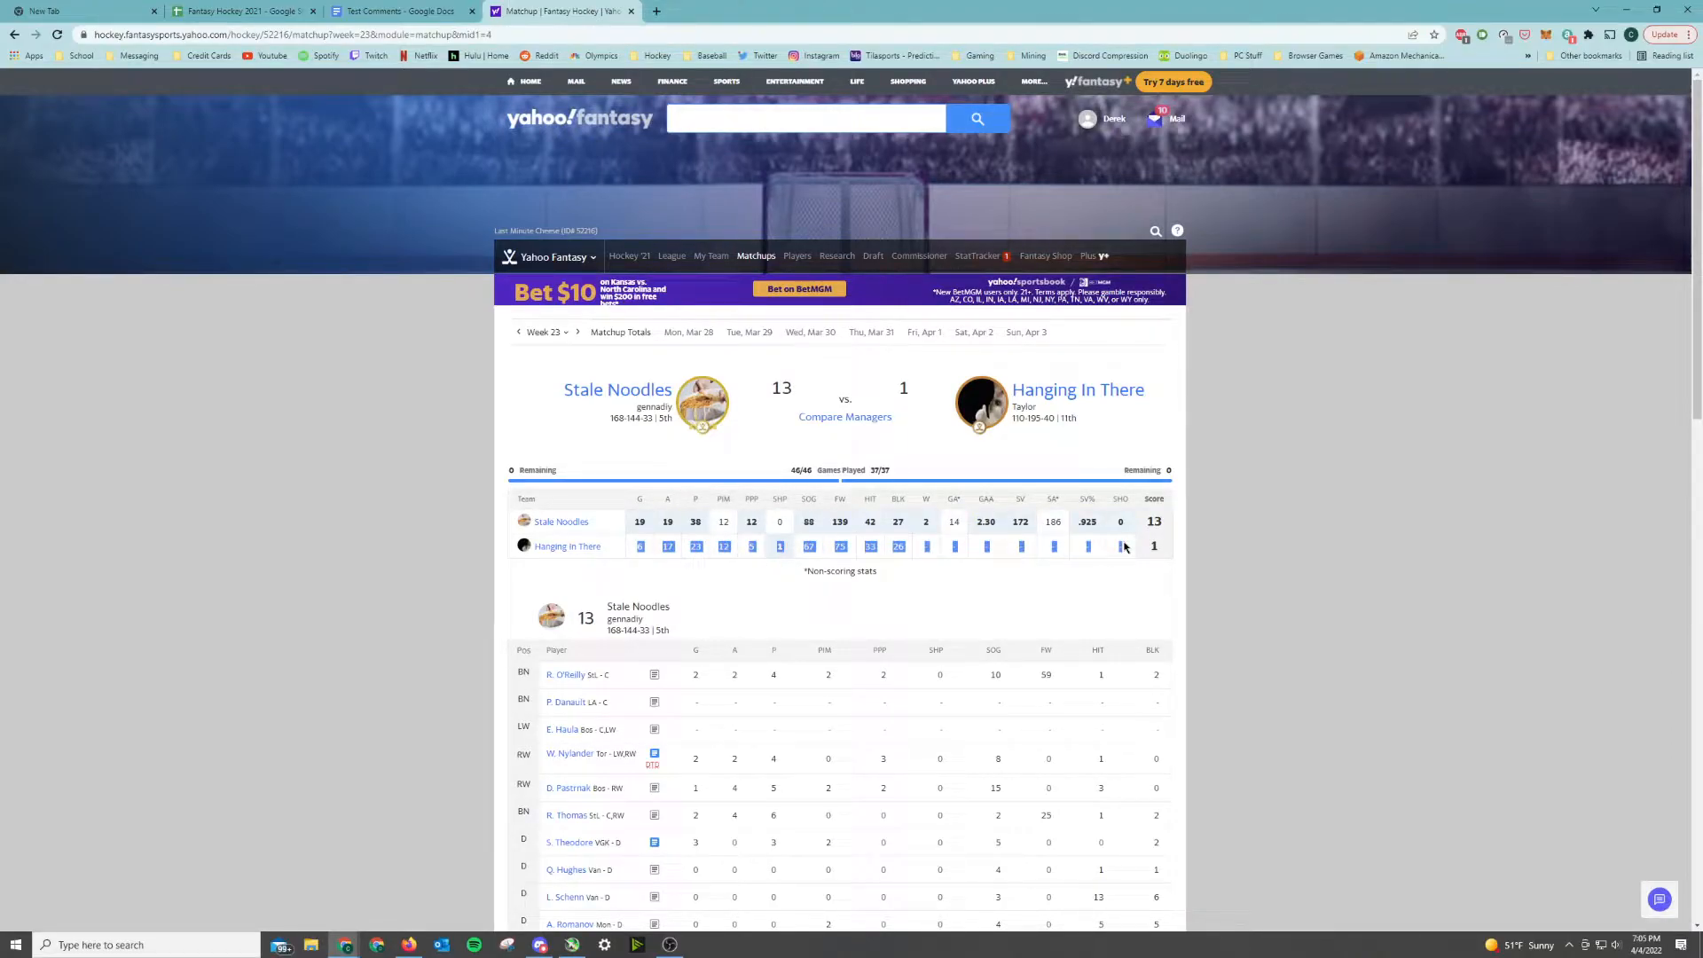
left_click(238, 11)
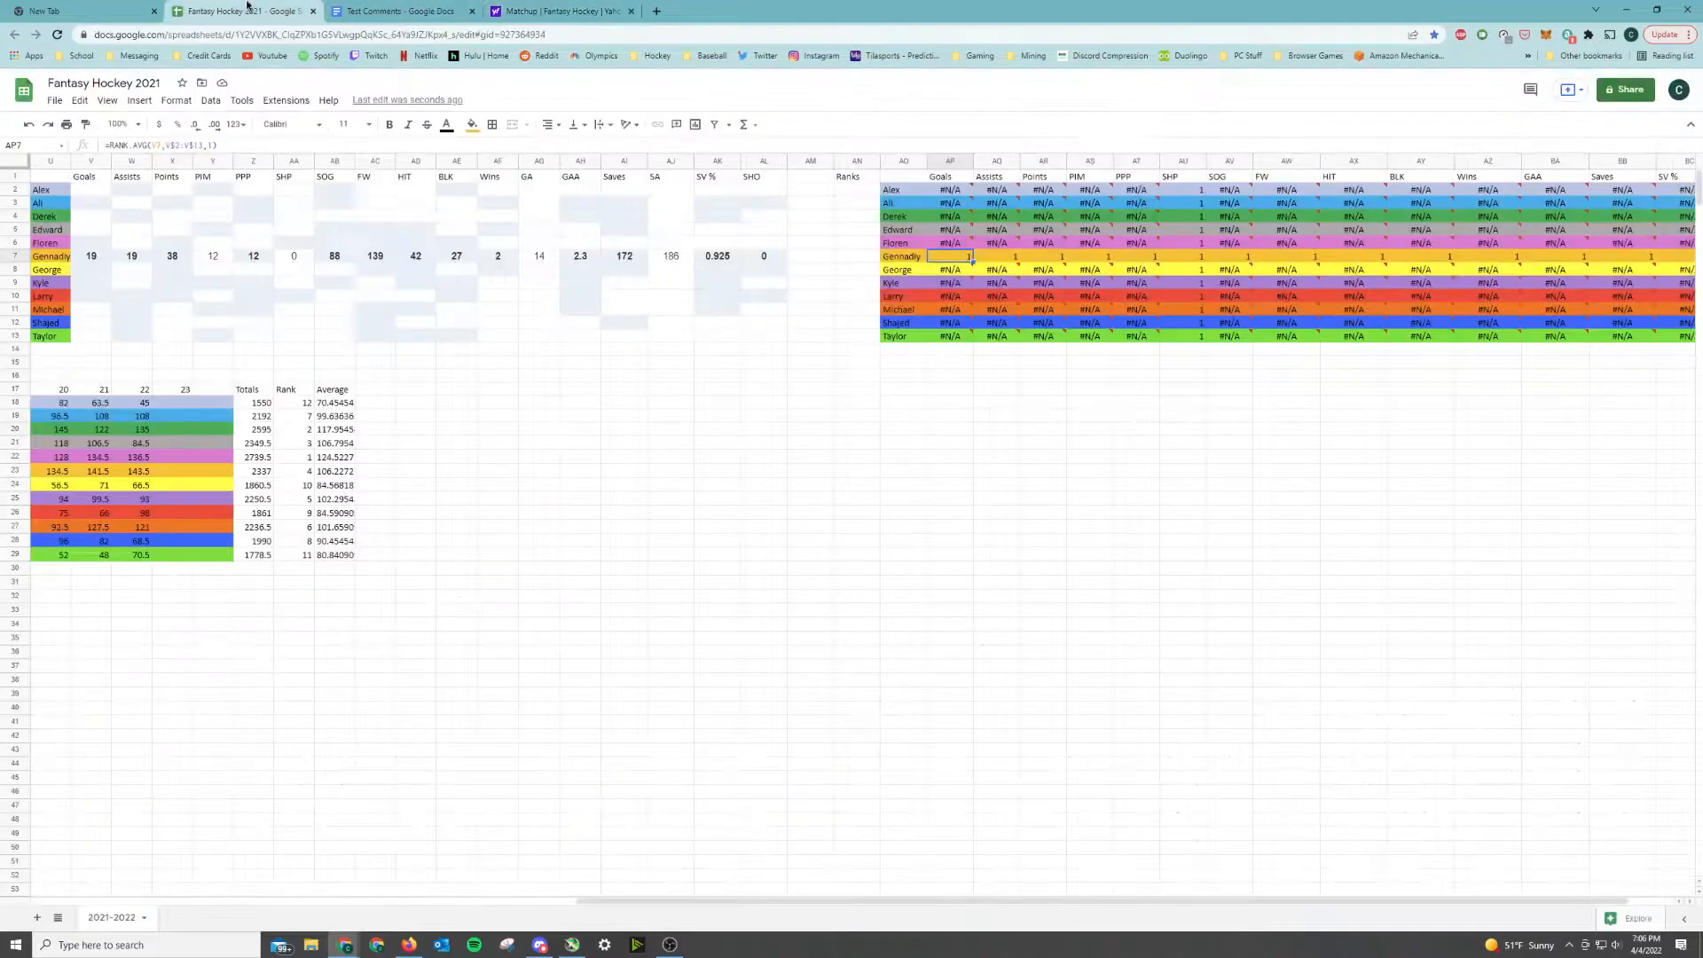
left_click(96, 336)
key("ctrl+v")
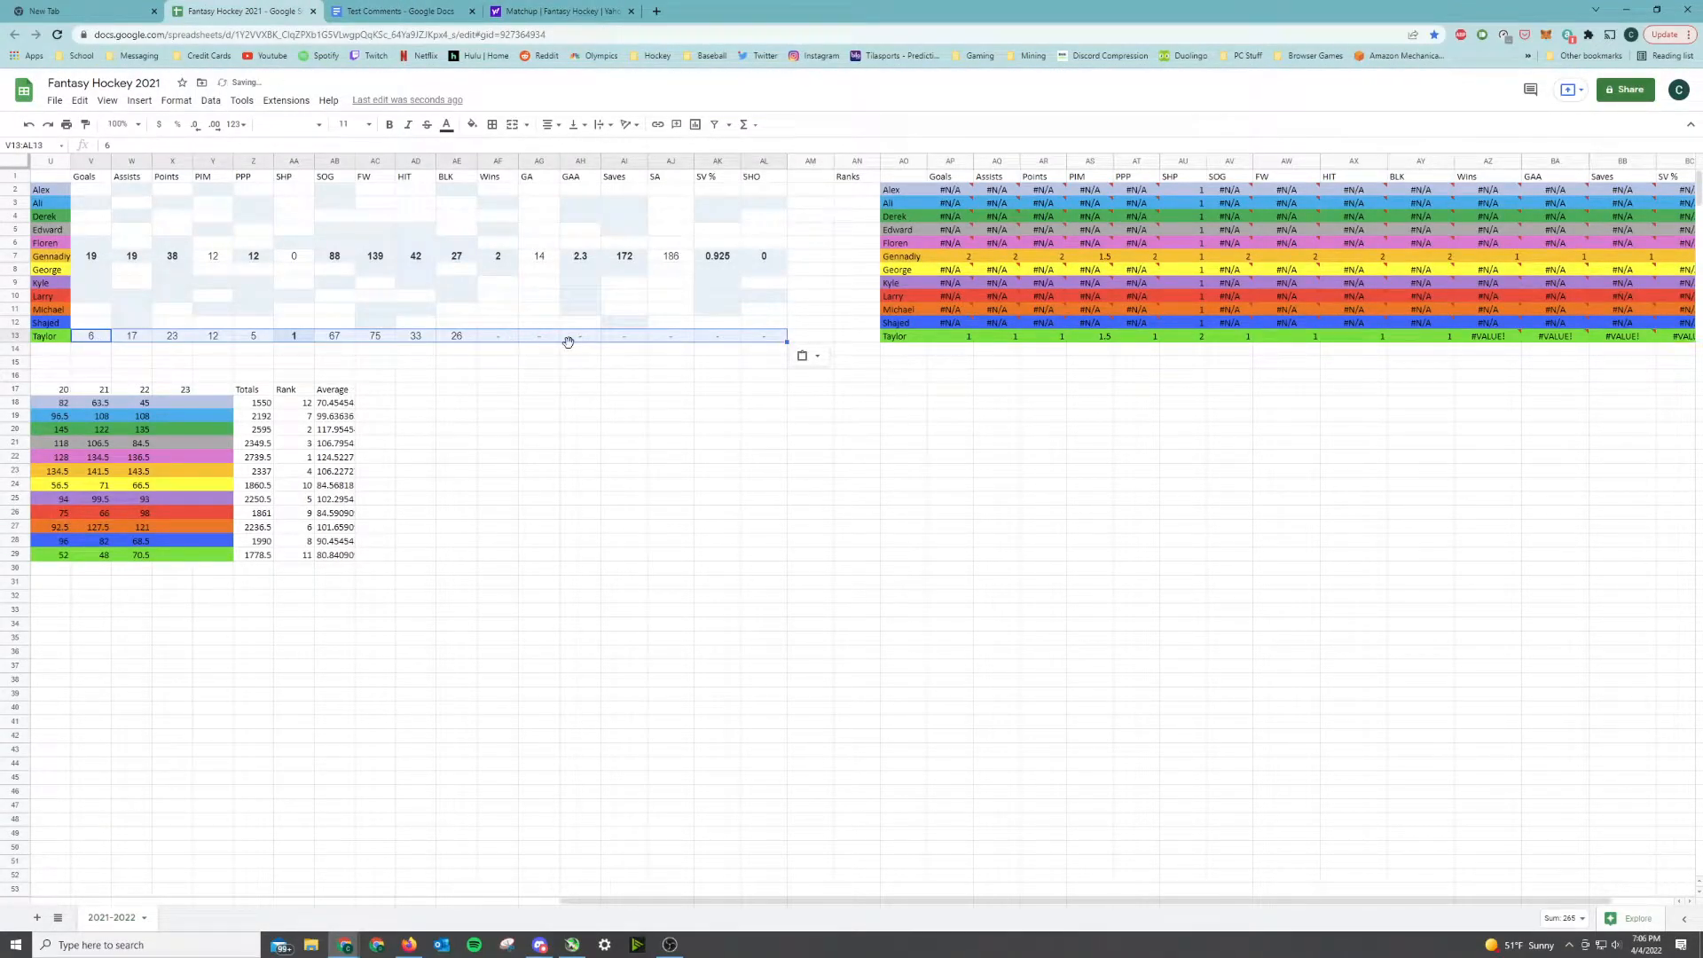
Clear the dashes from the goalie stats in AF13:AL13 and enter -1 for SHO in AL13
left_click(497, 338)
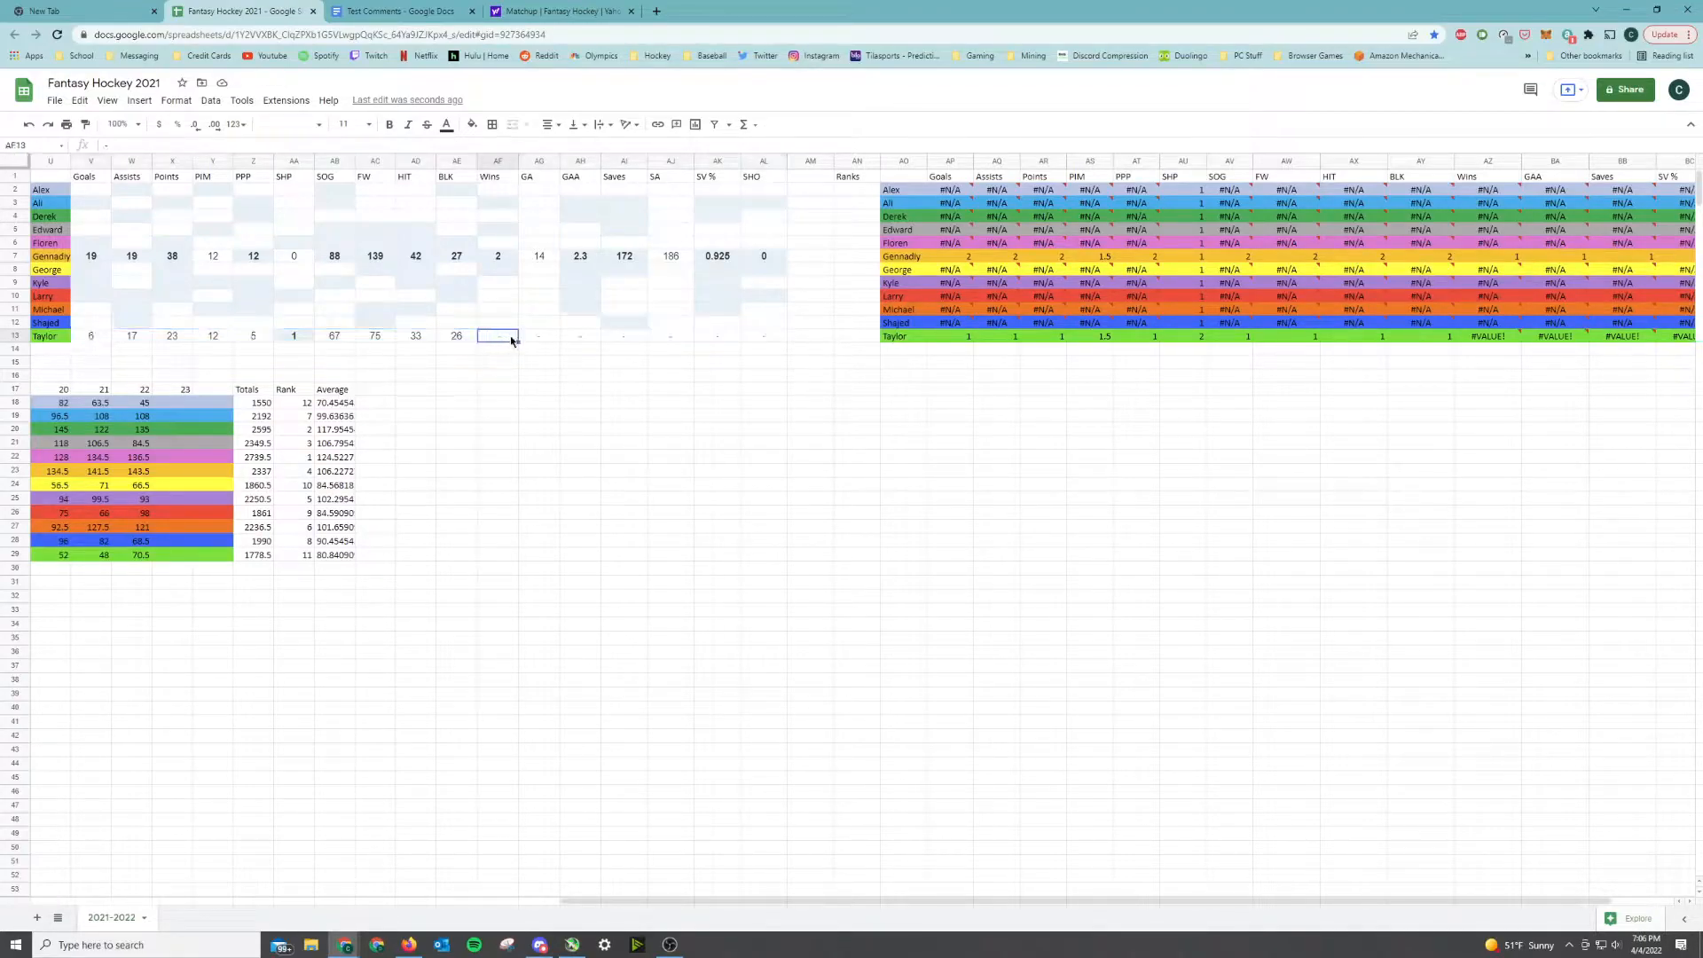
left_click_drag(498, 340, 762, 346)
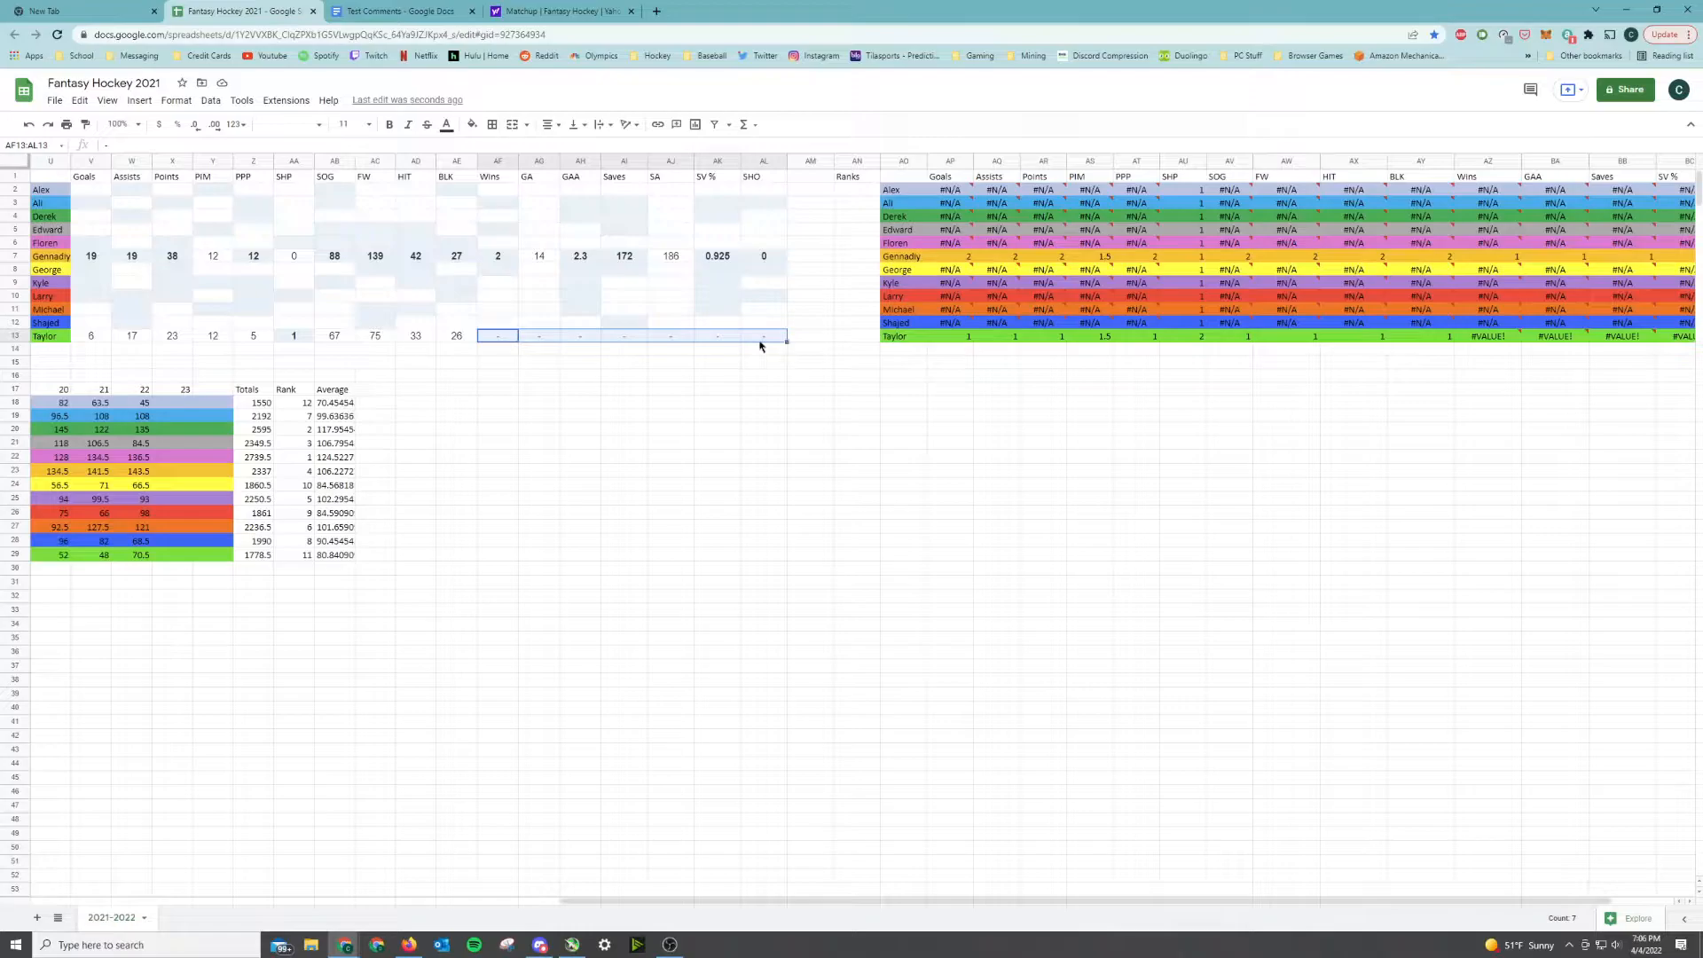
key("Delete")
left_click(764, 346)
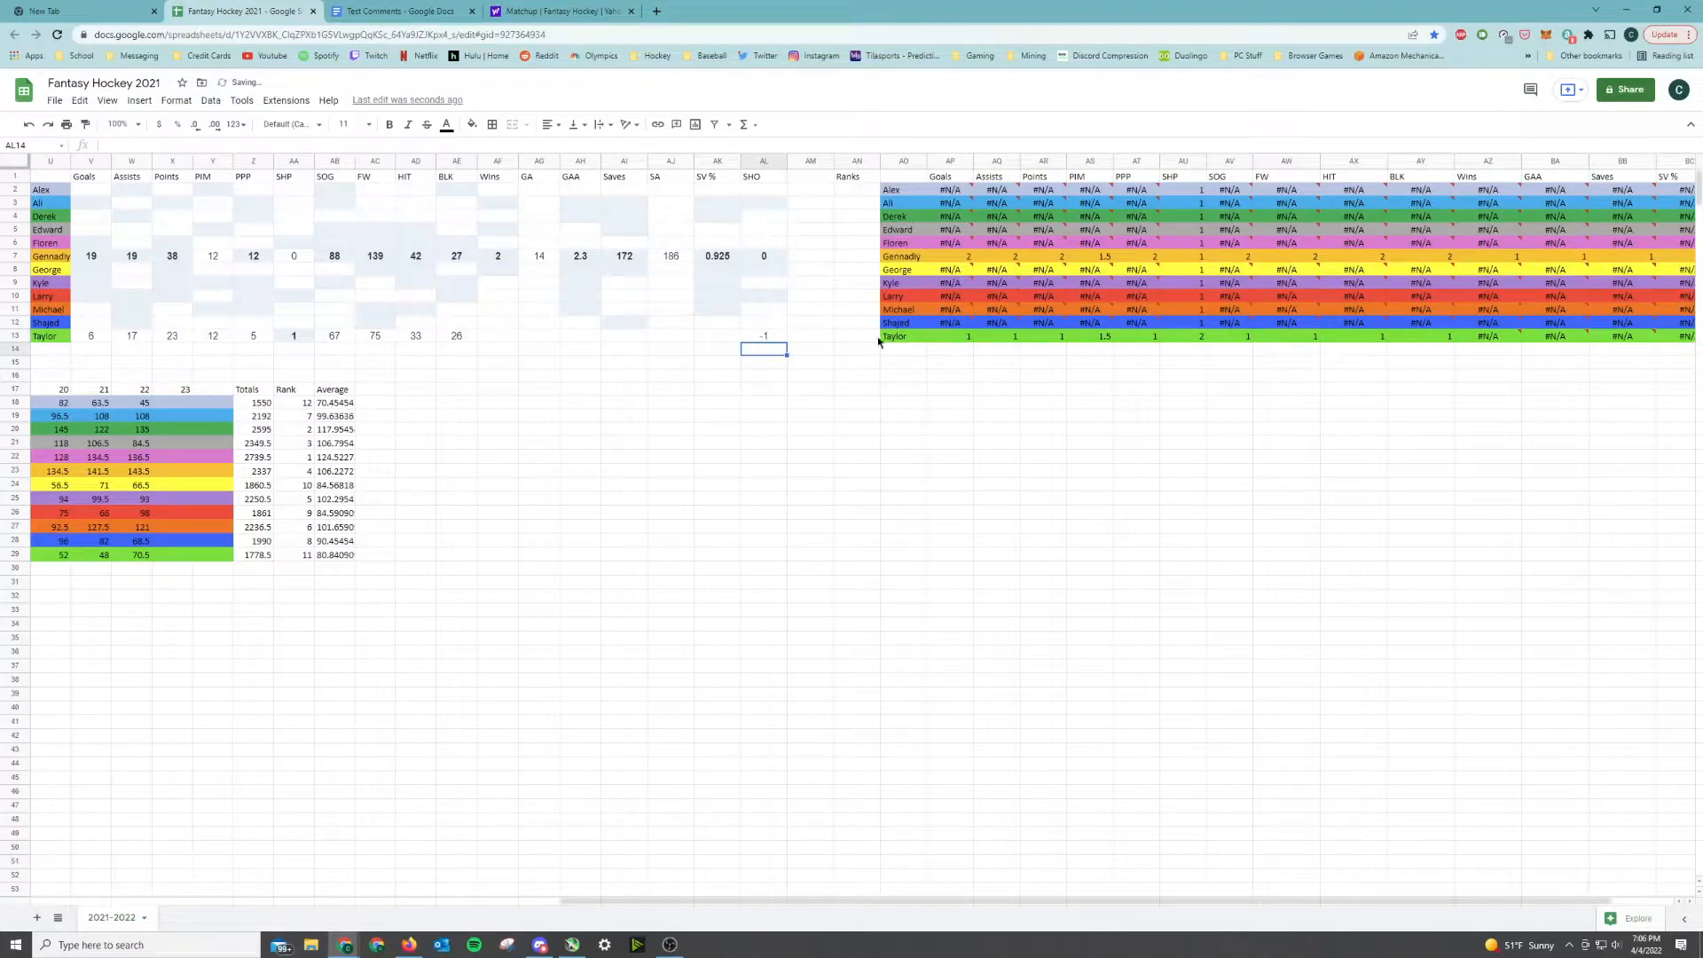
Examine the RANK.AVG formula for goals in AP7 and the SHO total formula in P15
left_click_drag(1094, 905, 1171, 901)
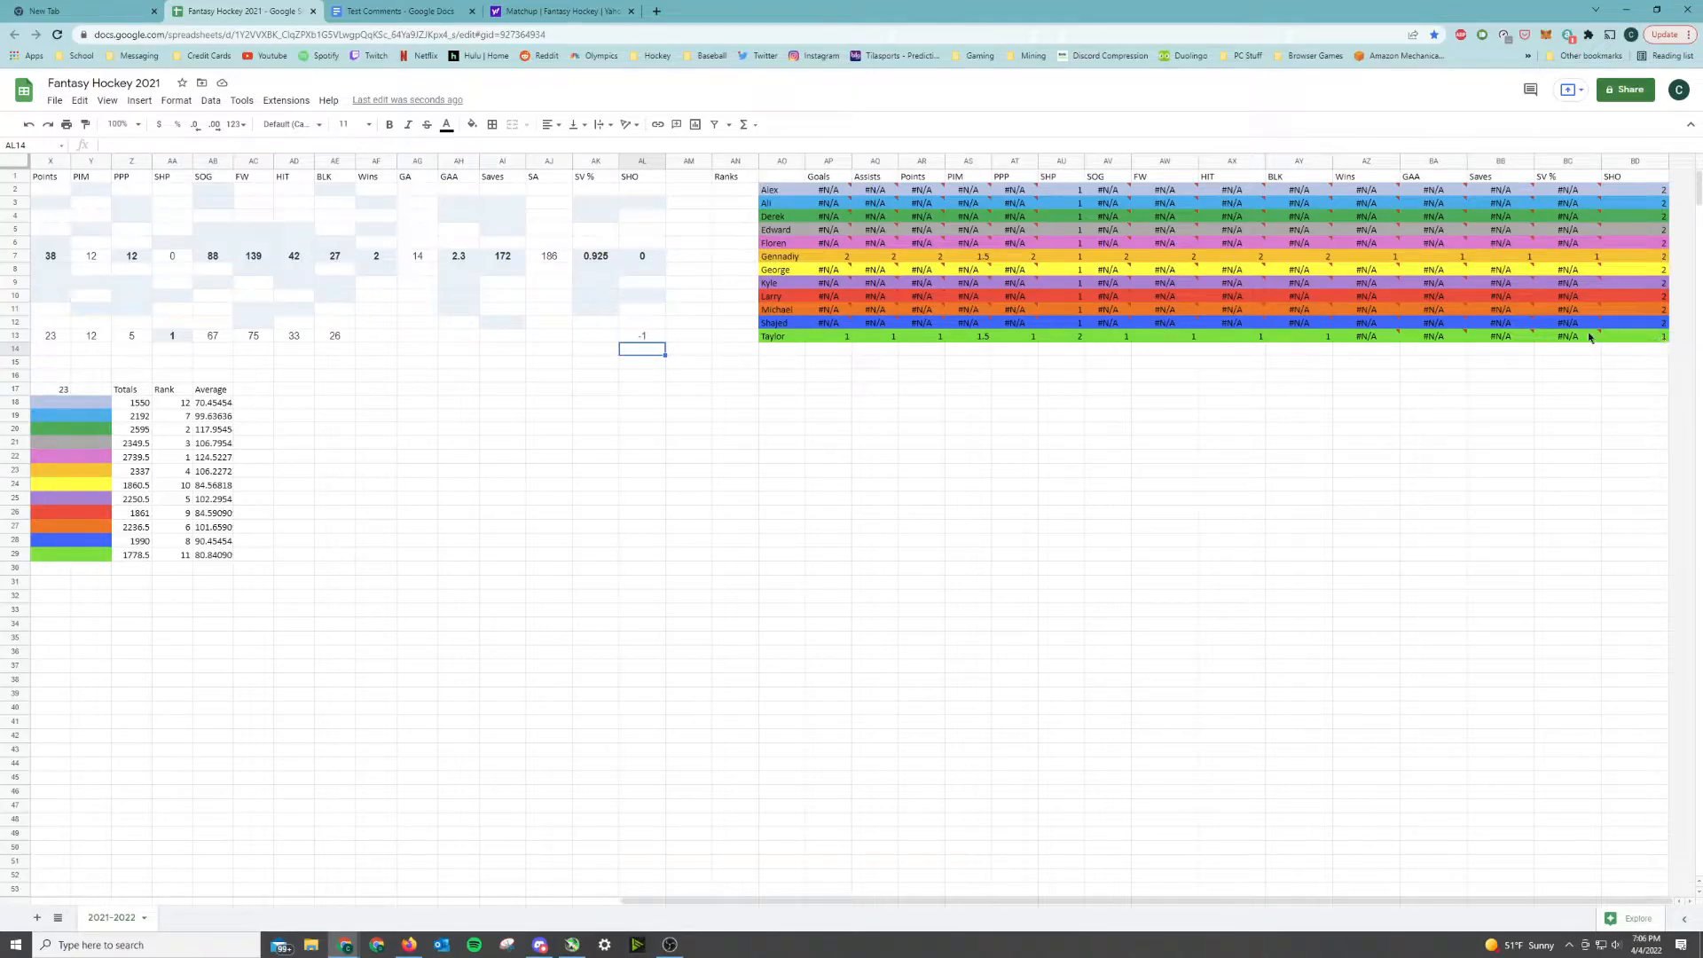
left_click(549, 256)
left_click(593, 257)
left_click(827, 257)
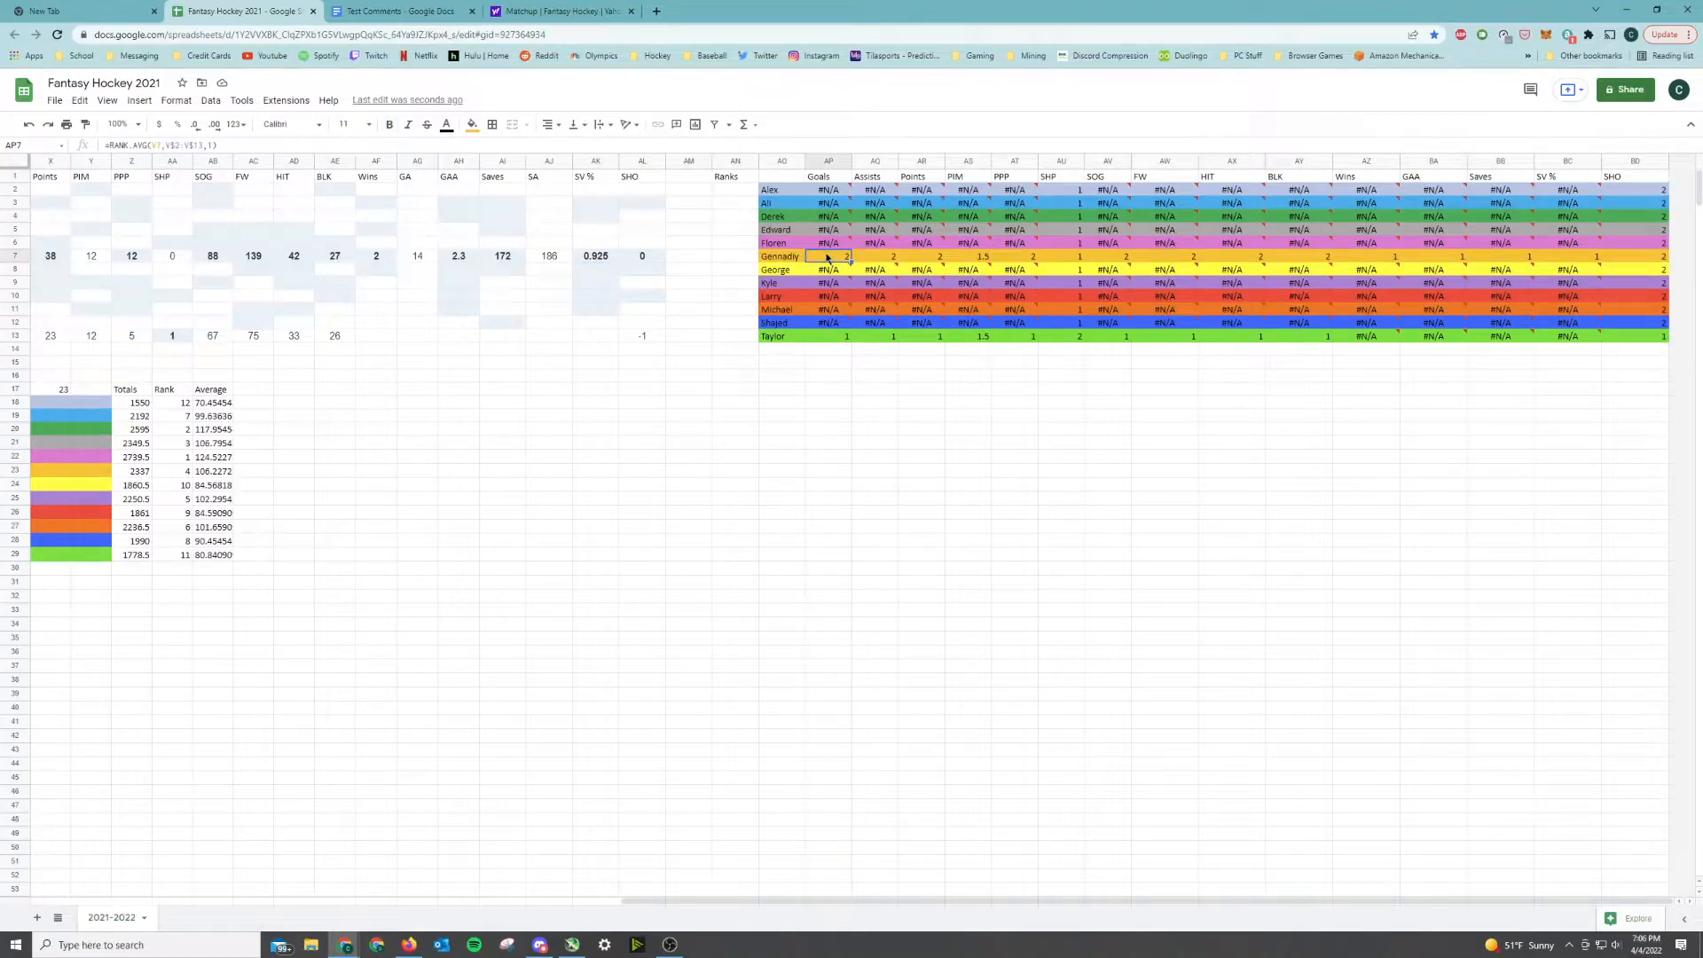
double_click(826, 257)
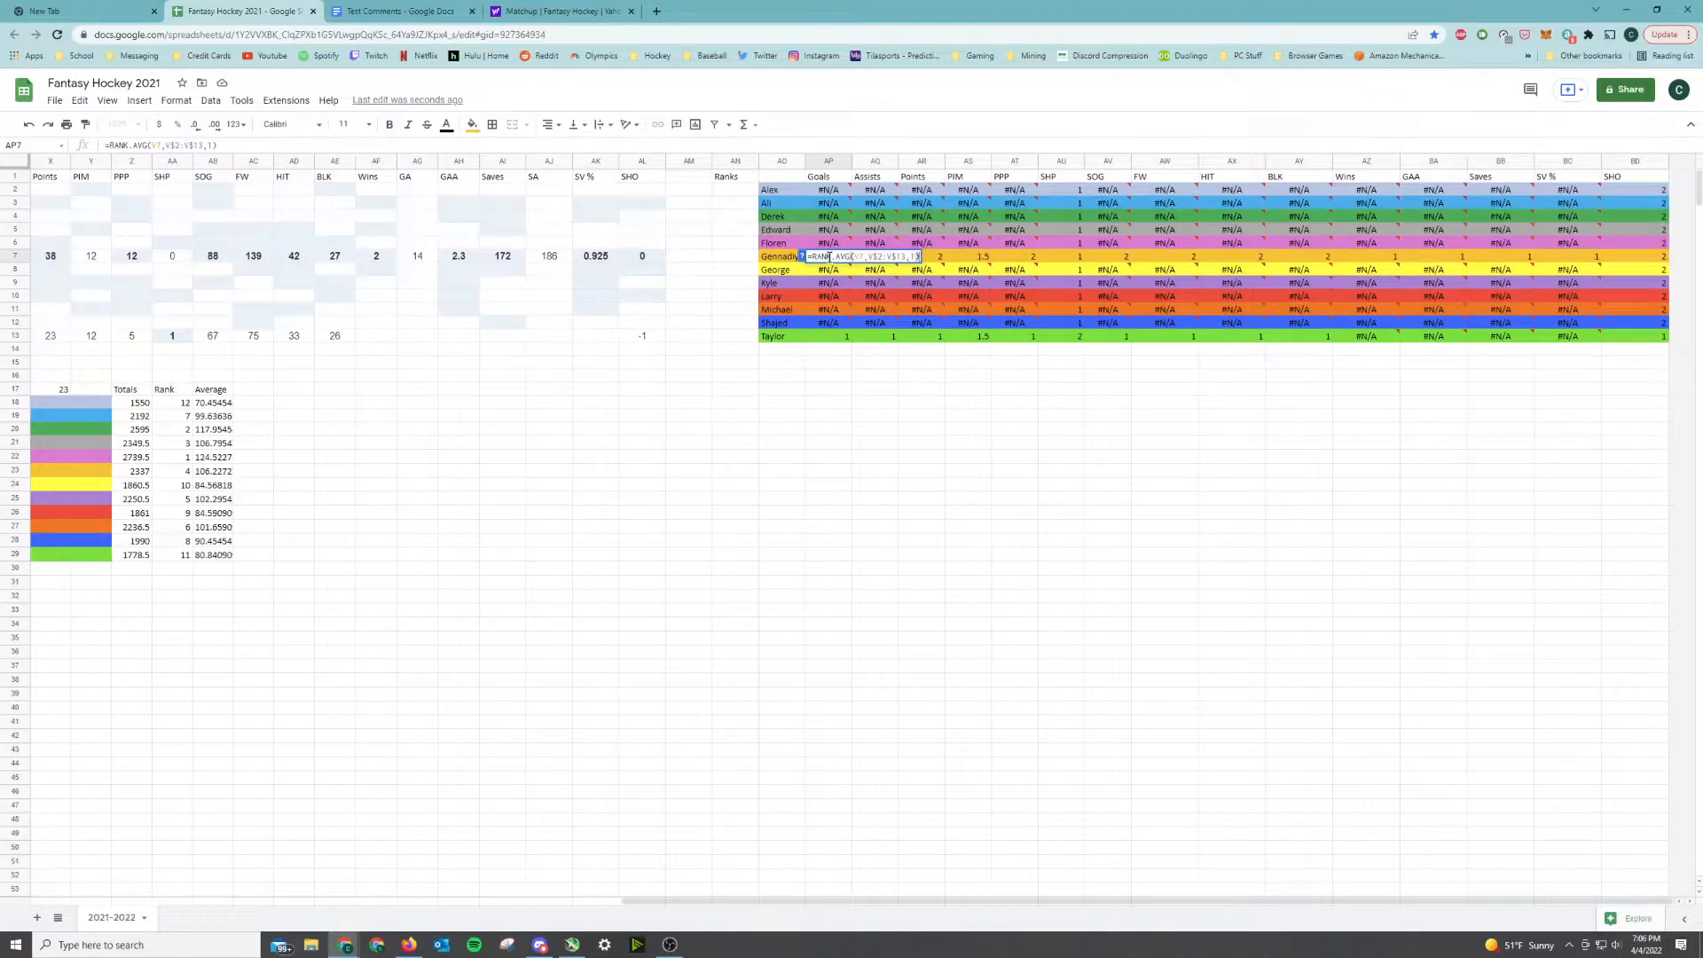
key("Return")
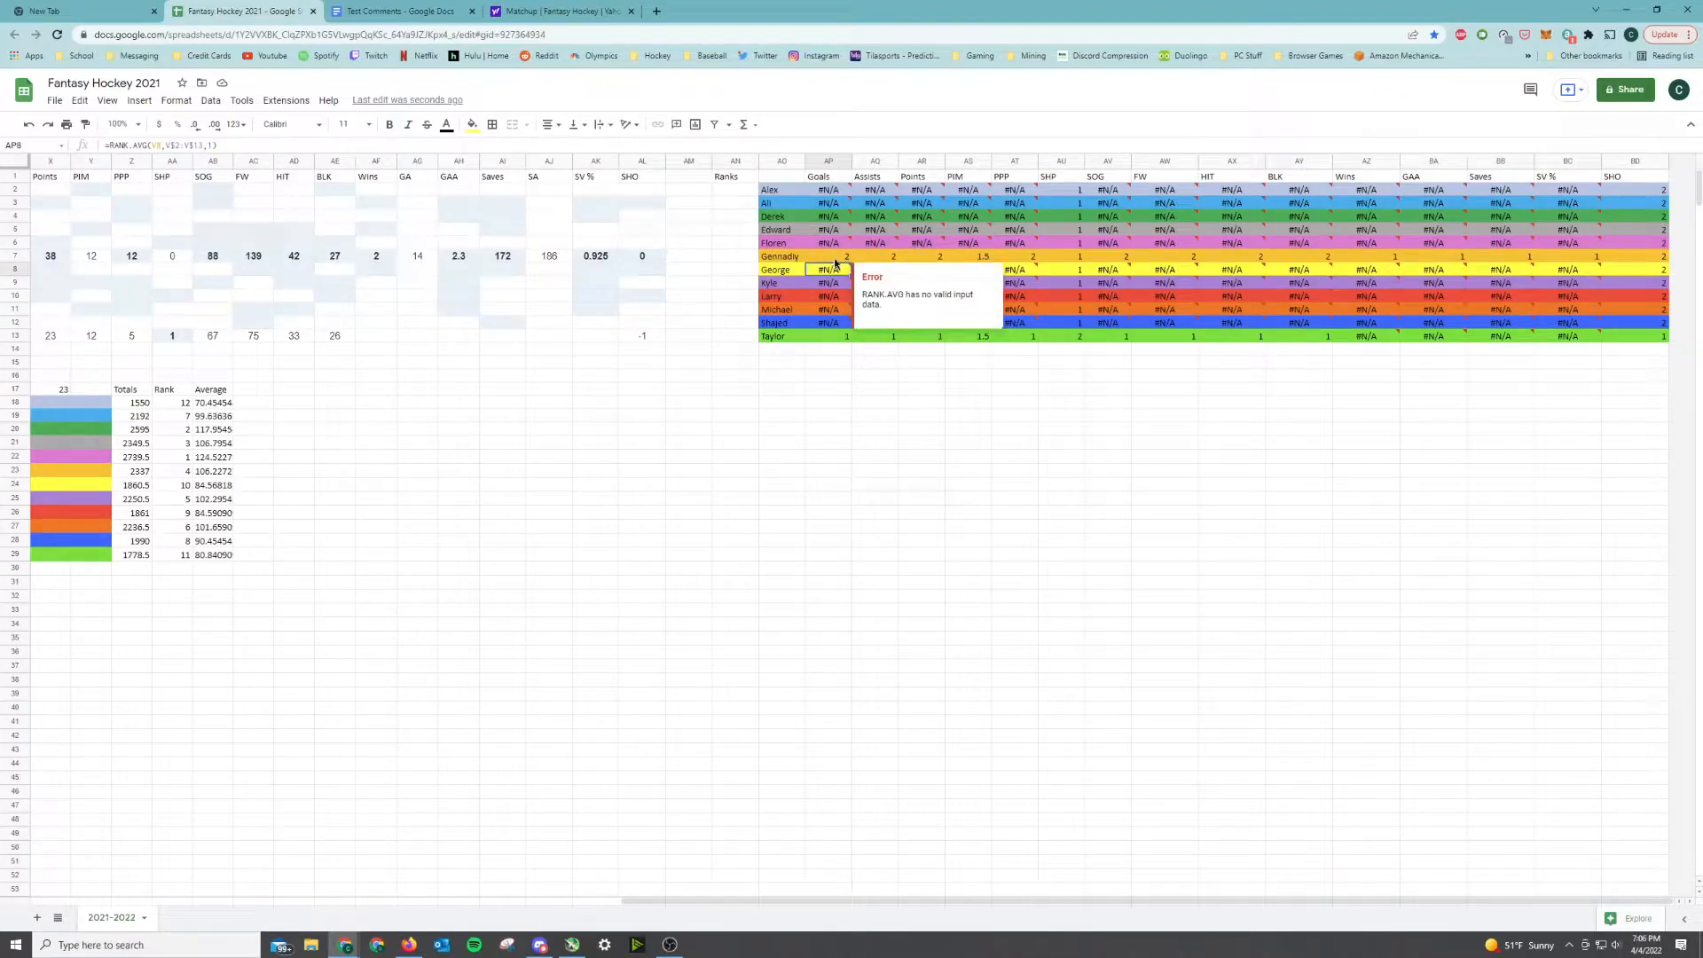
left_click(835, 259)
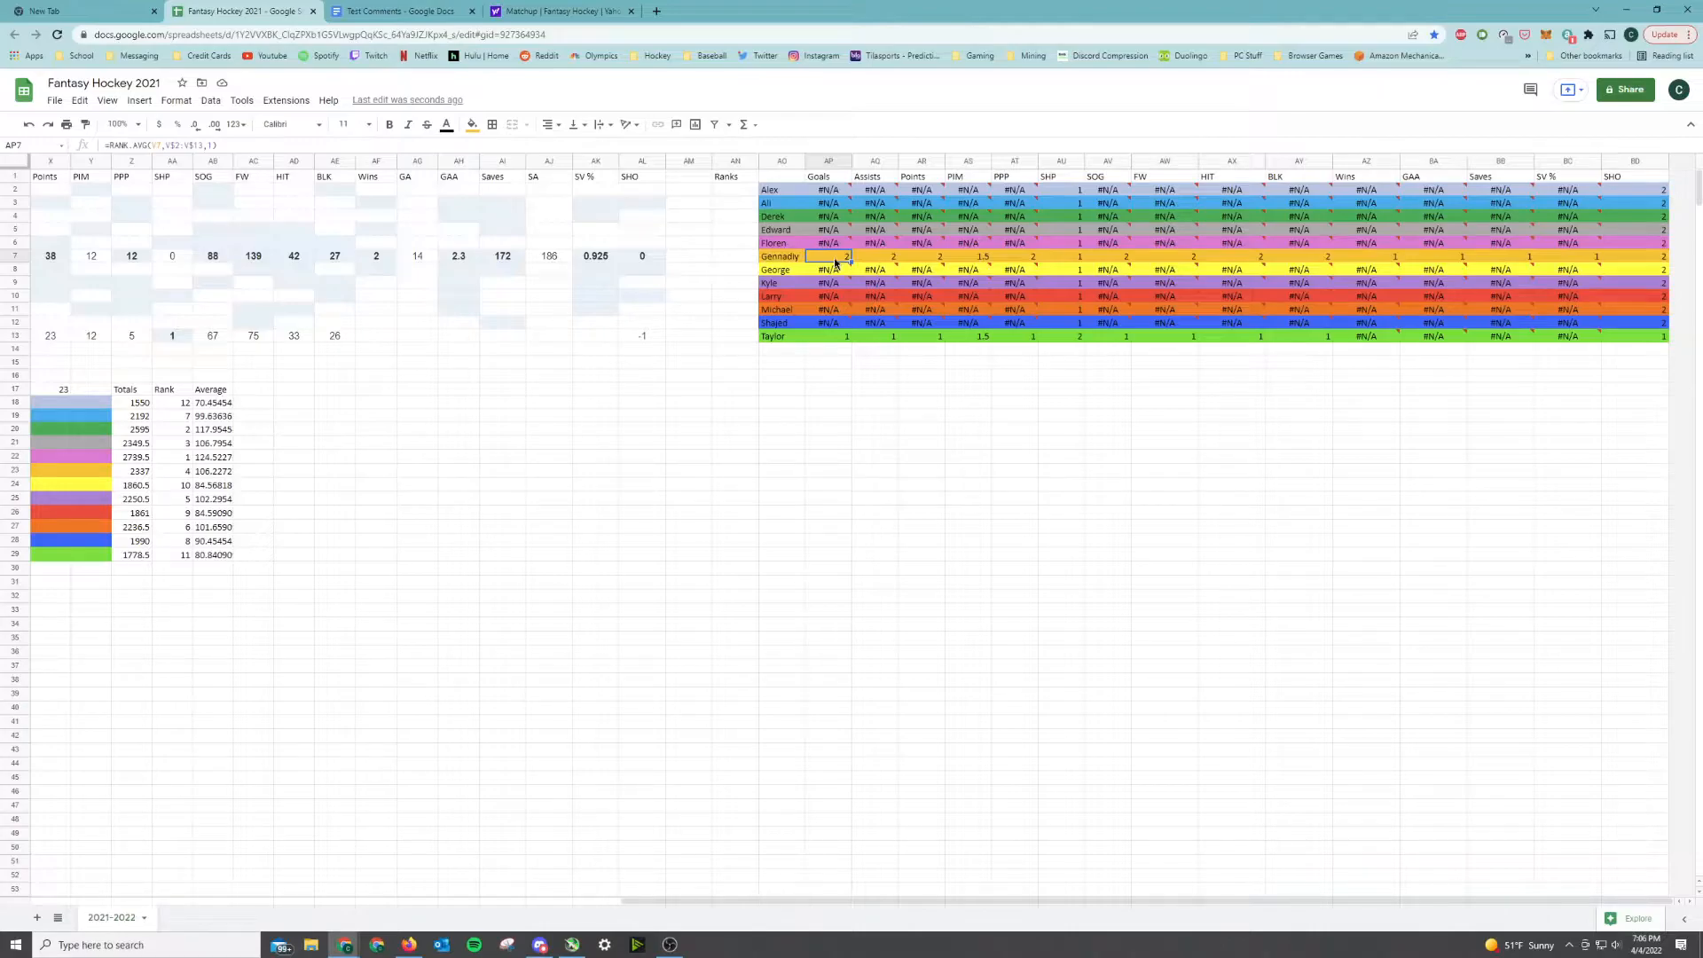
left_click_drag(1064, 901, 462, 899)
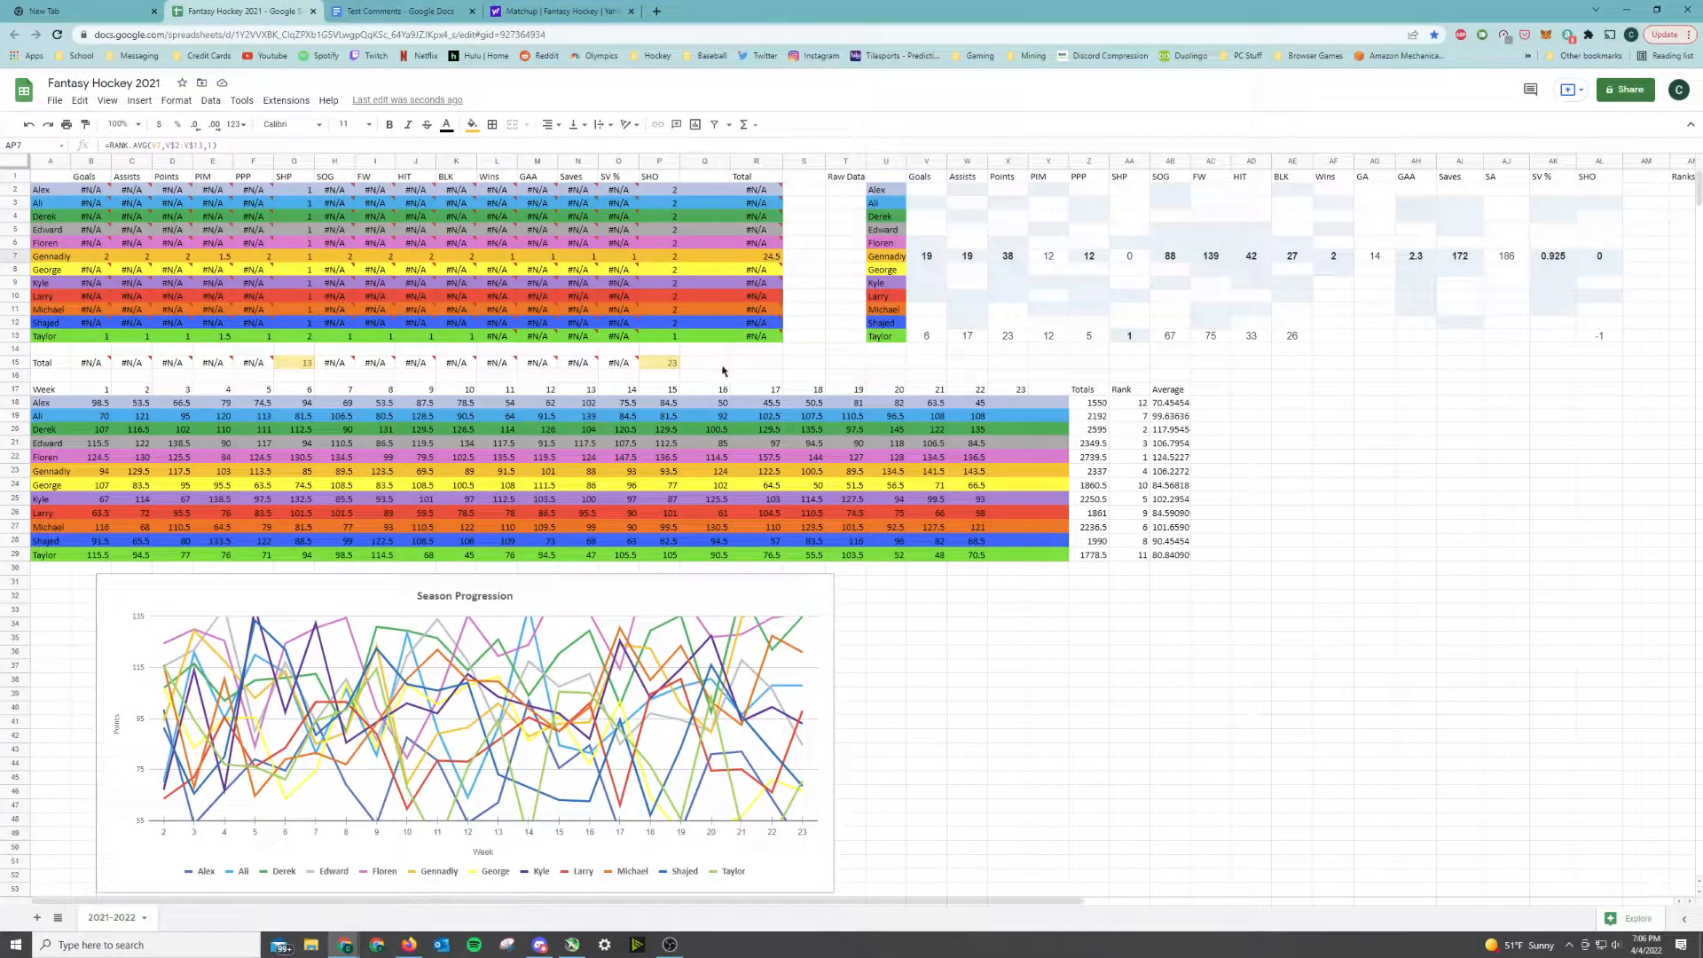
left_click(664, 366)
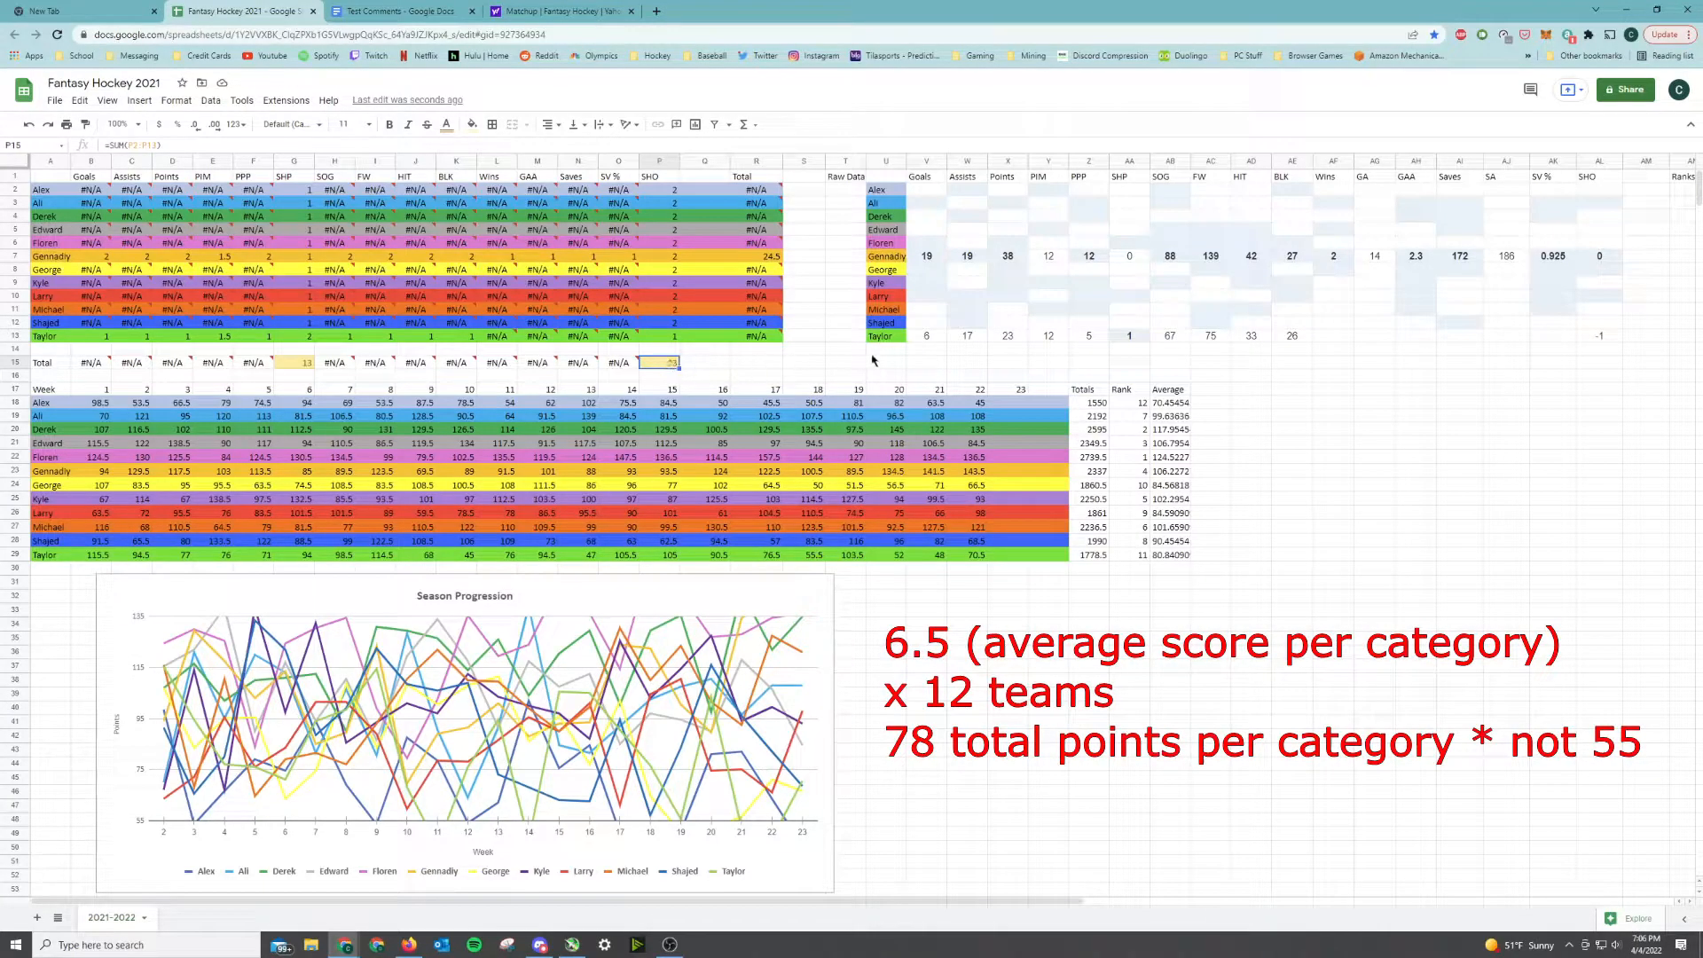
left_click(925, 364)
type("5")
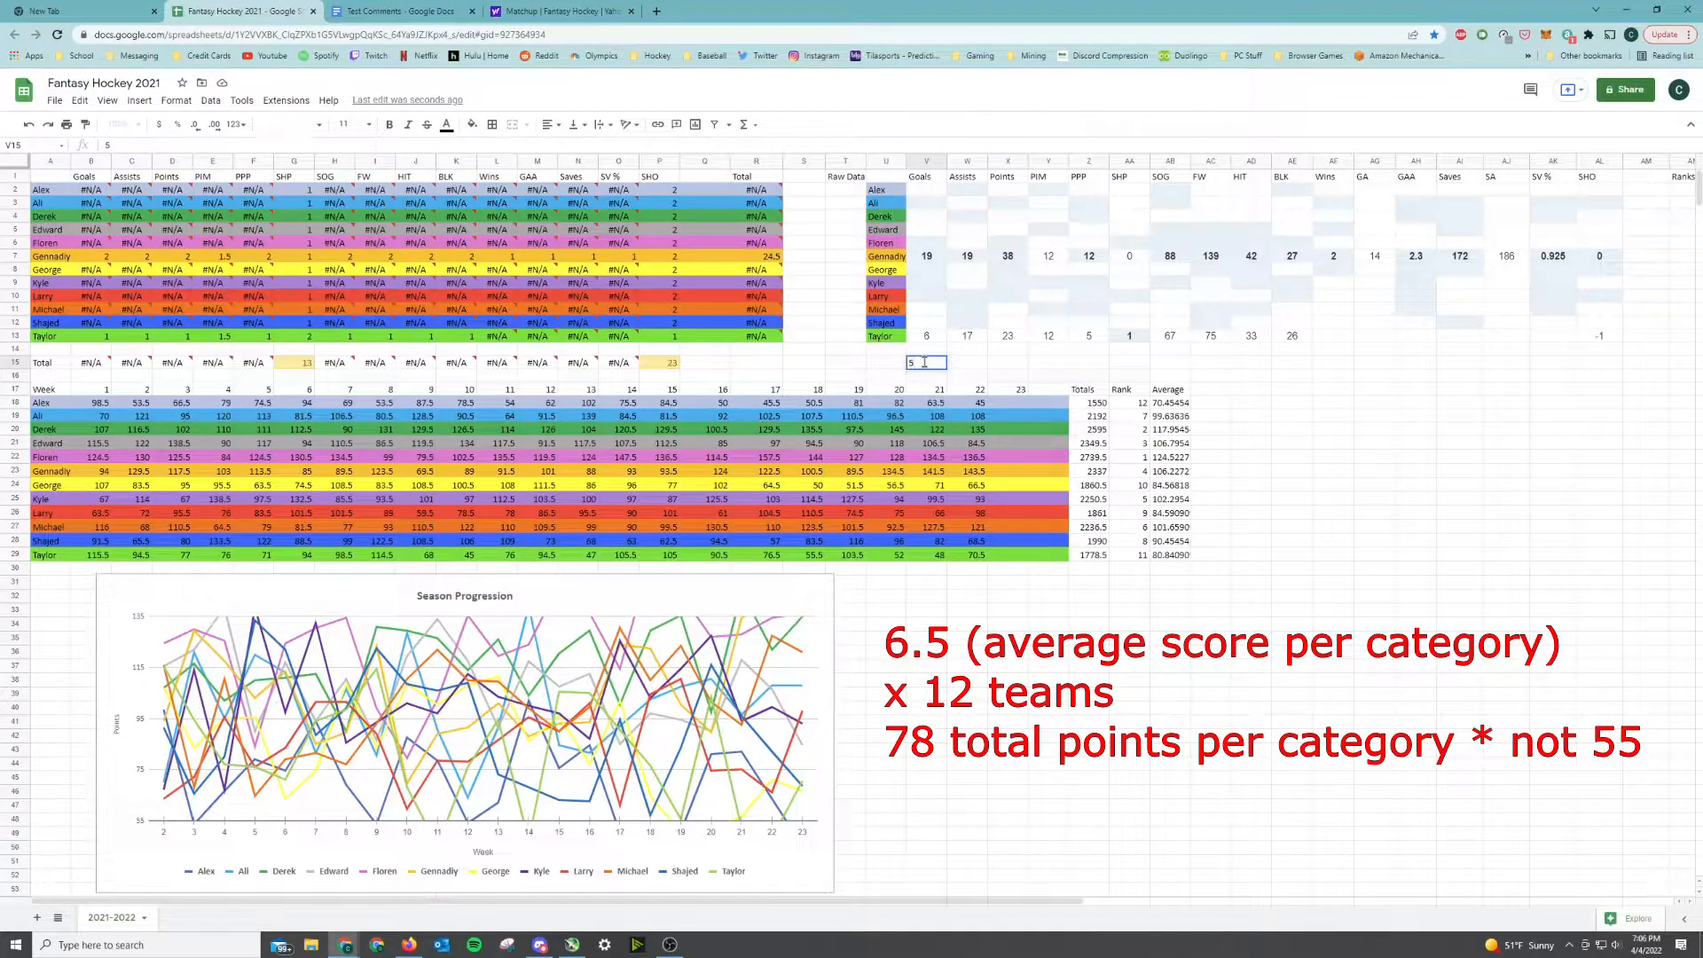
left_click(877, 365)
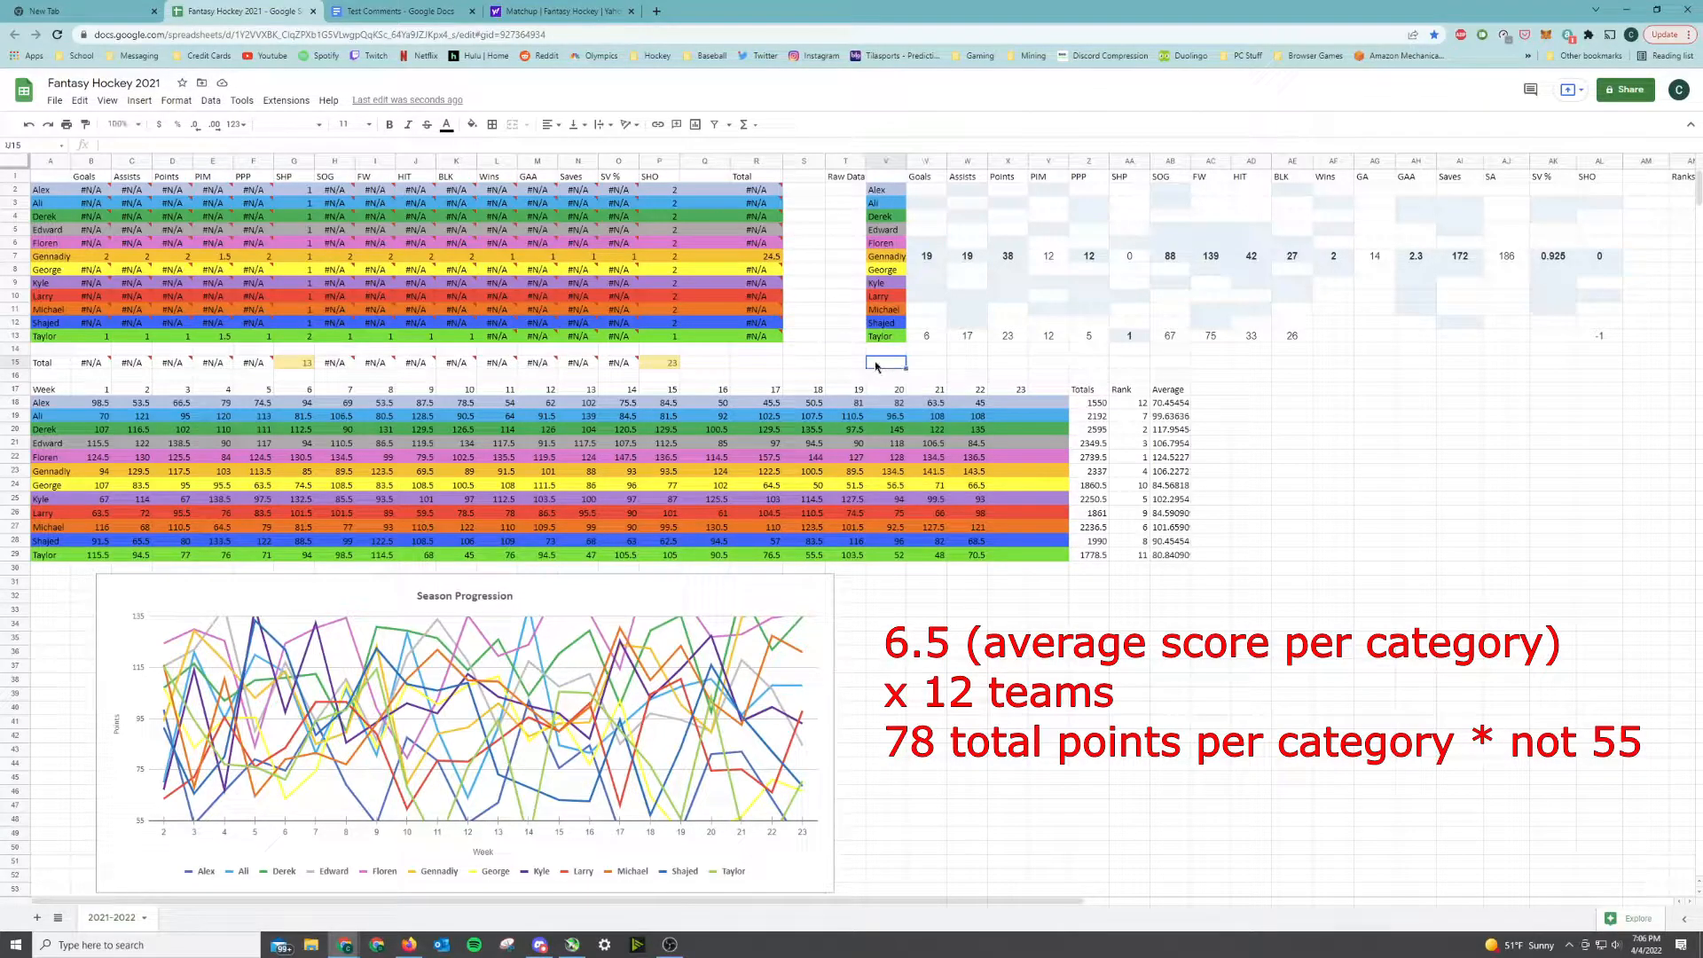
Check the SHO total in P15 and the error note on the SV% total beside it
left_click(940, 353)
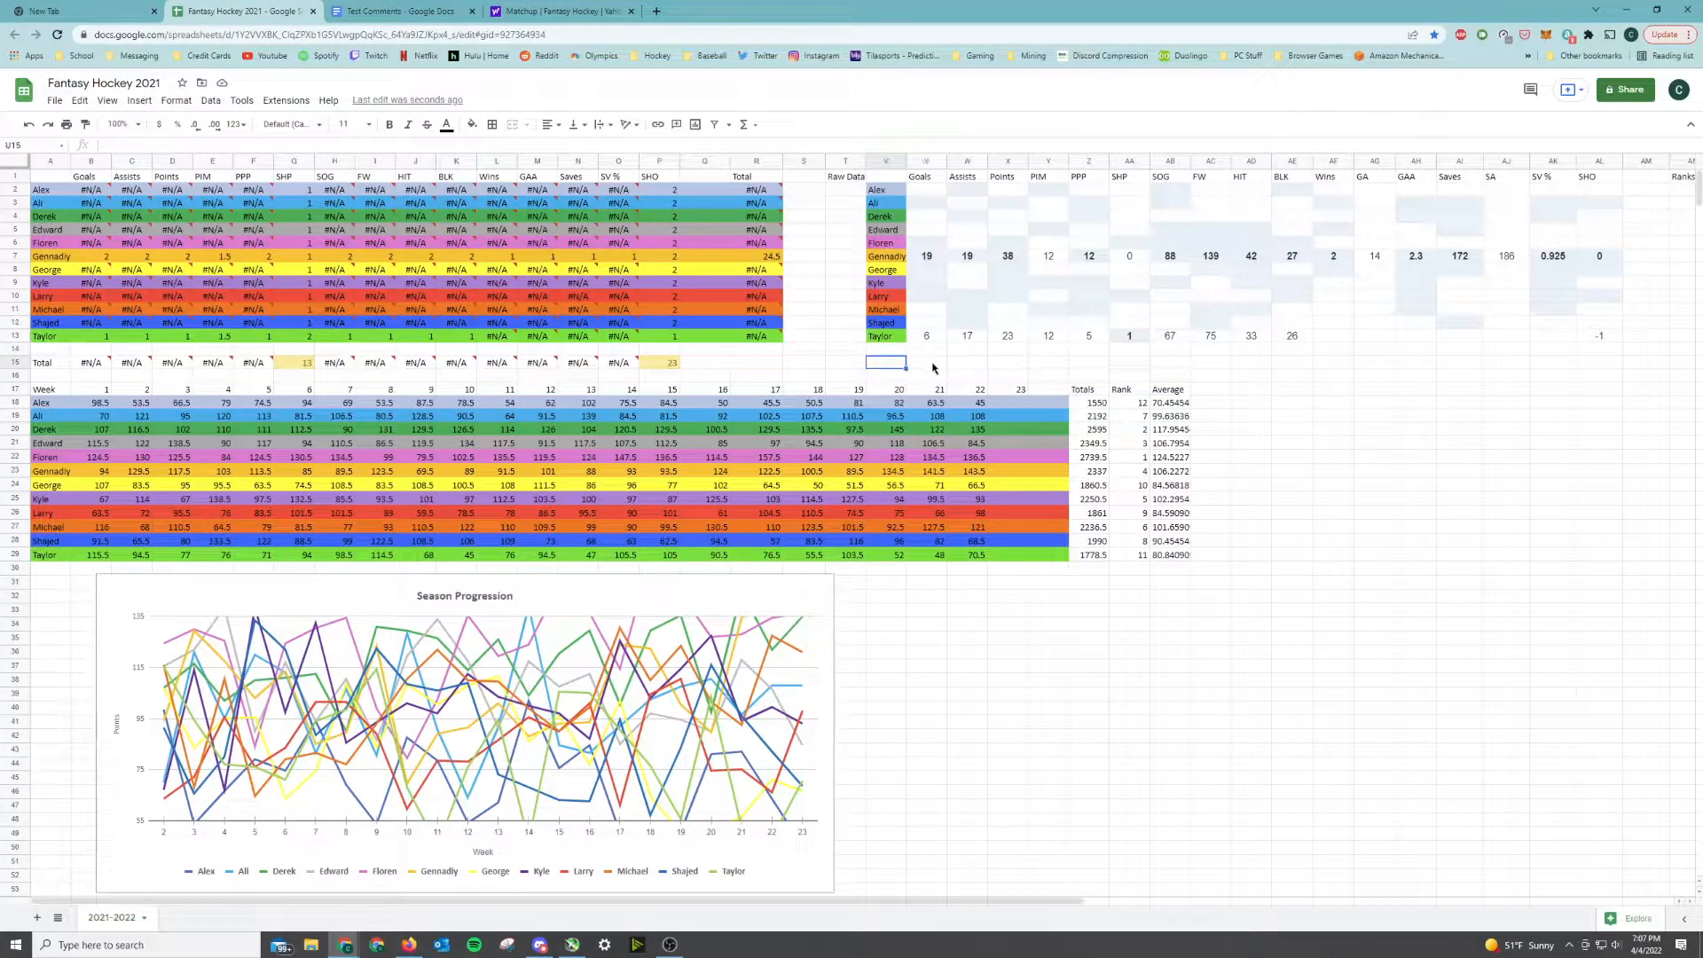
left_click(654, 366)
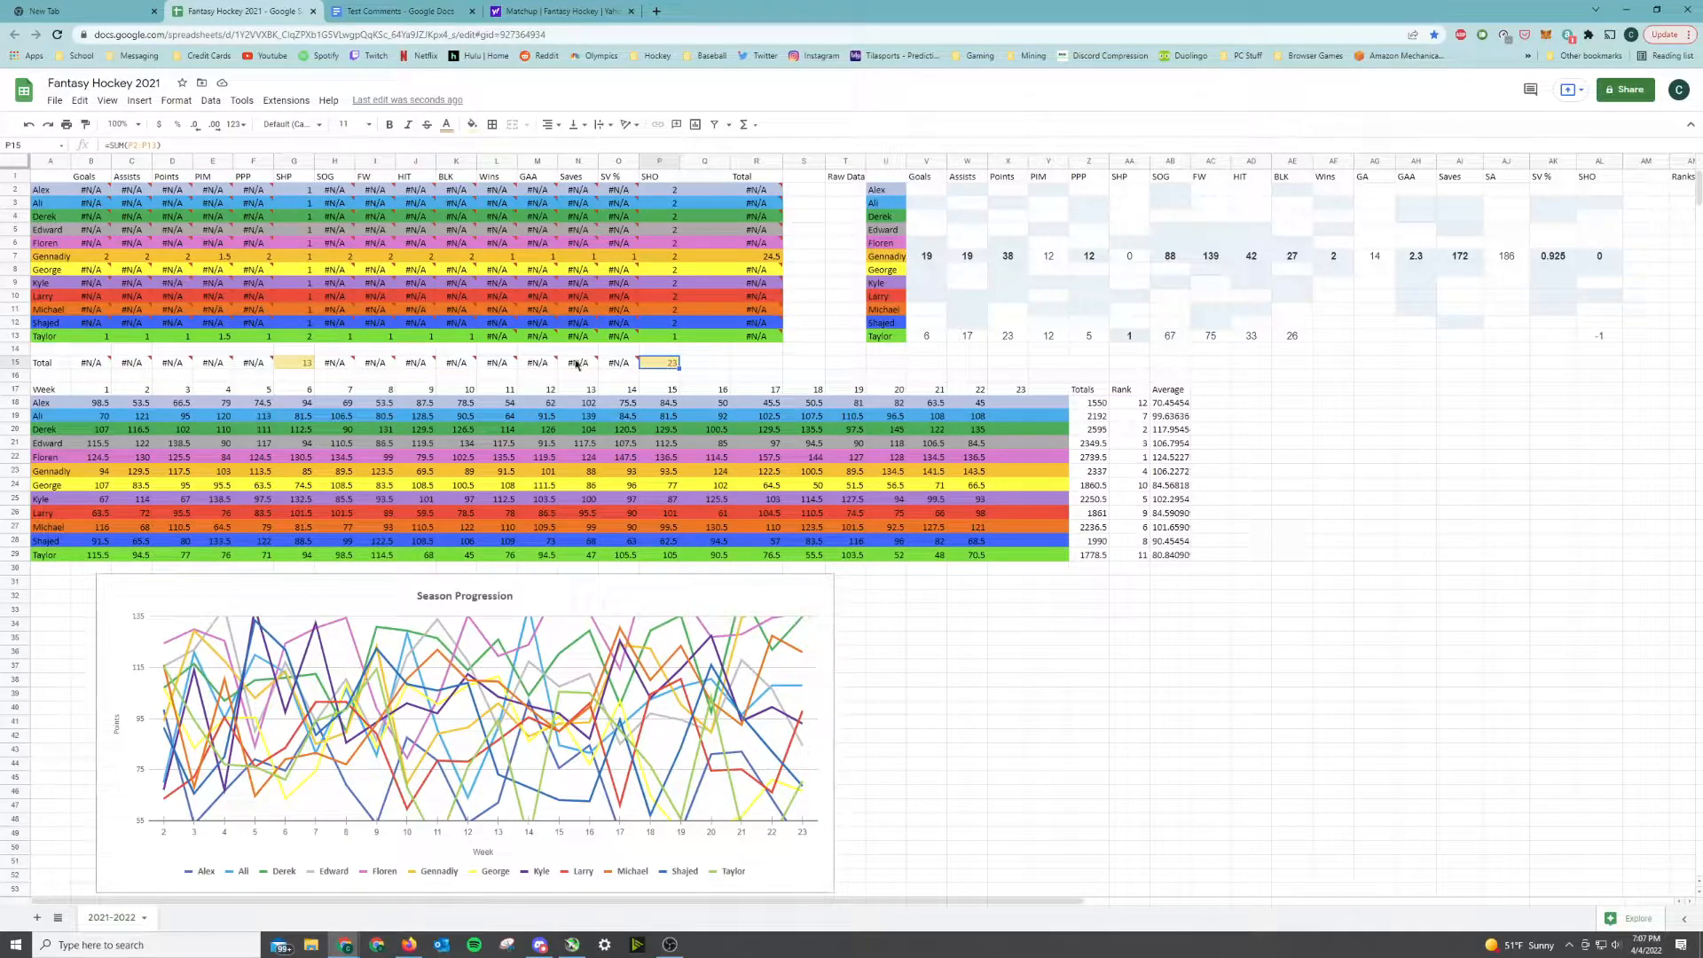
mouse_move(591, 364)
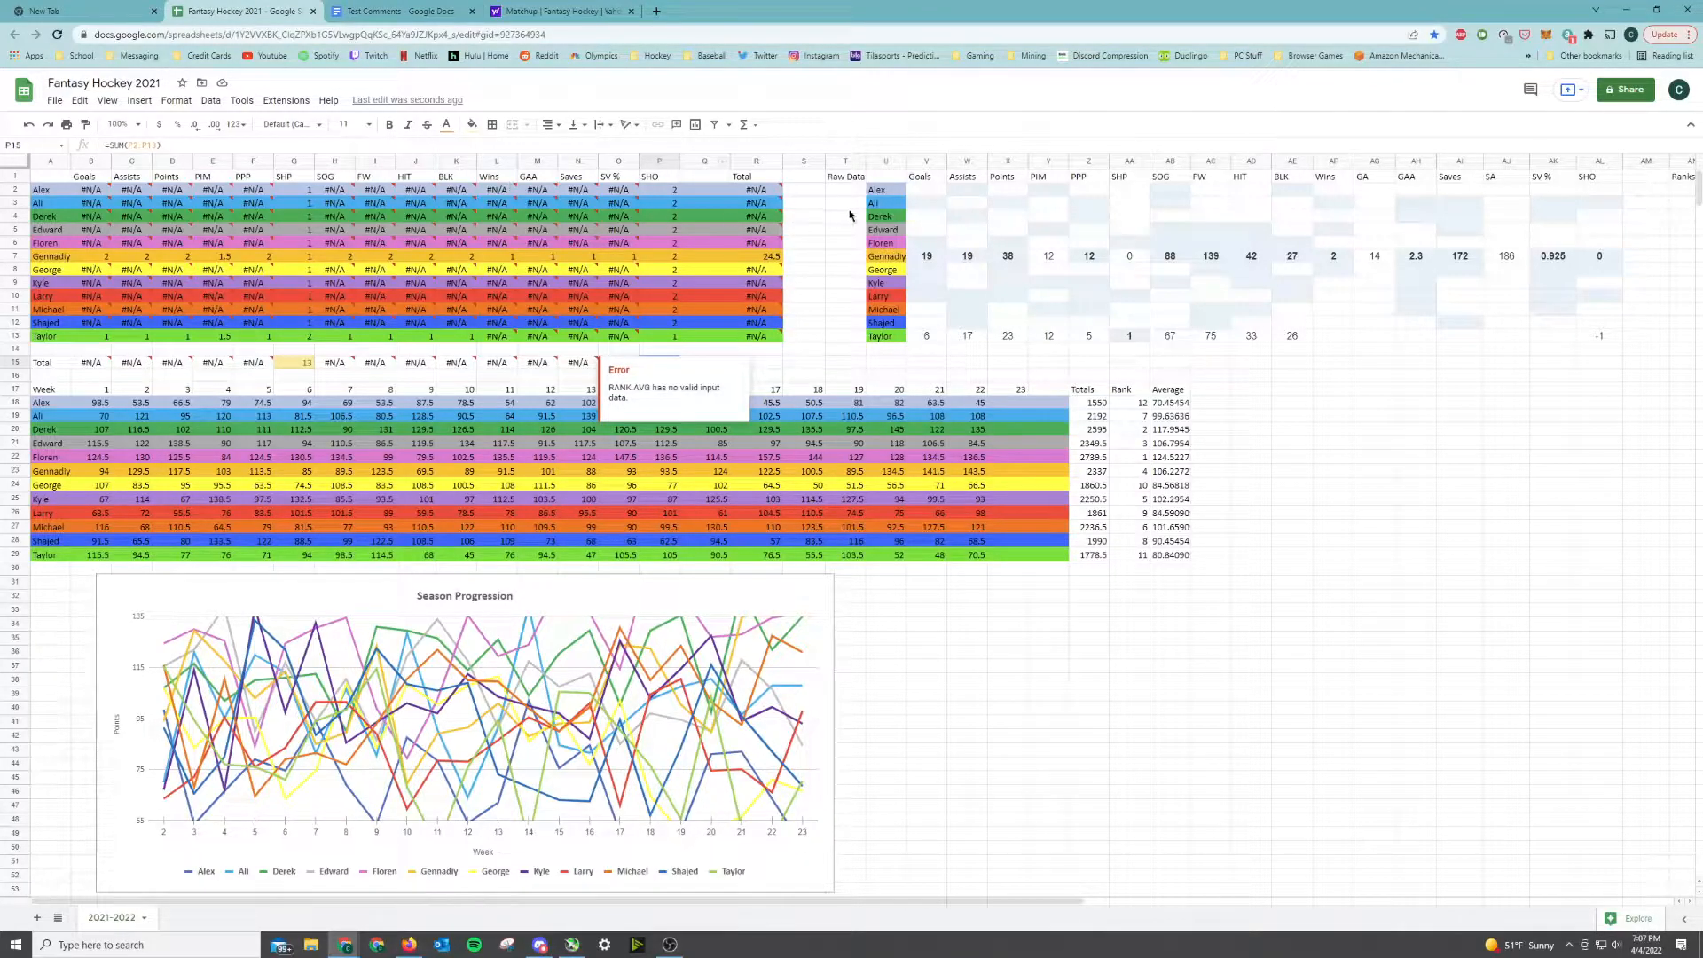
Enter -1 for Wins in AF13 of the raw data
left_click_drag(1025, 905, 1156, 900)
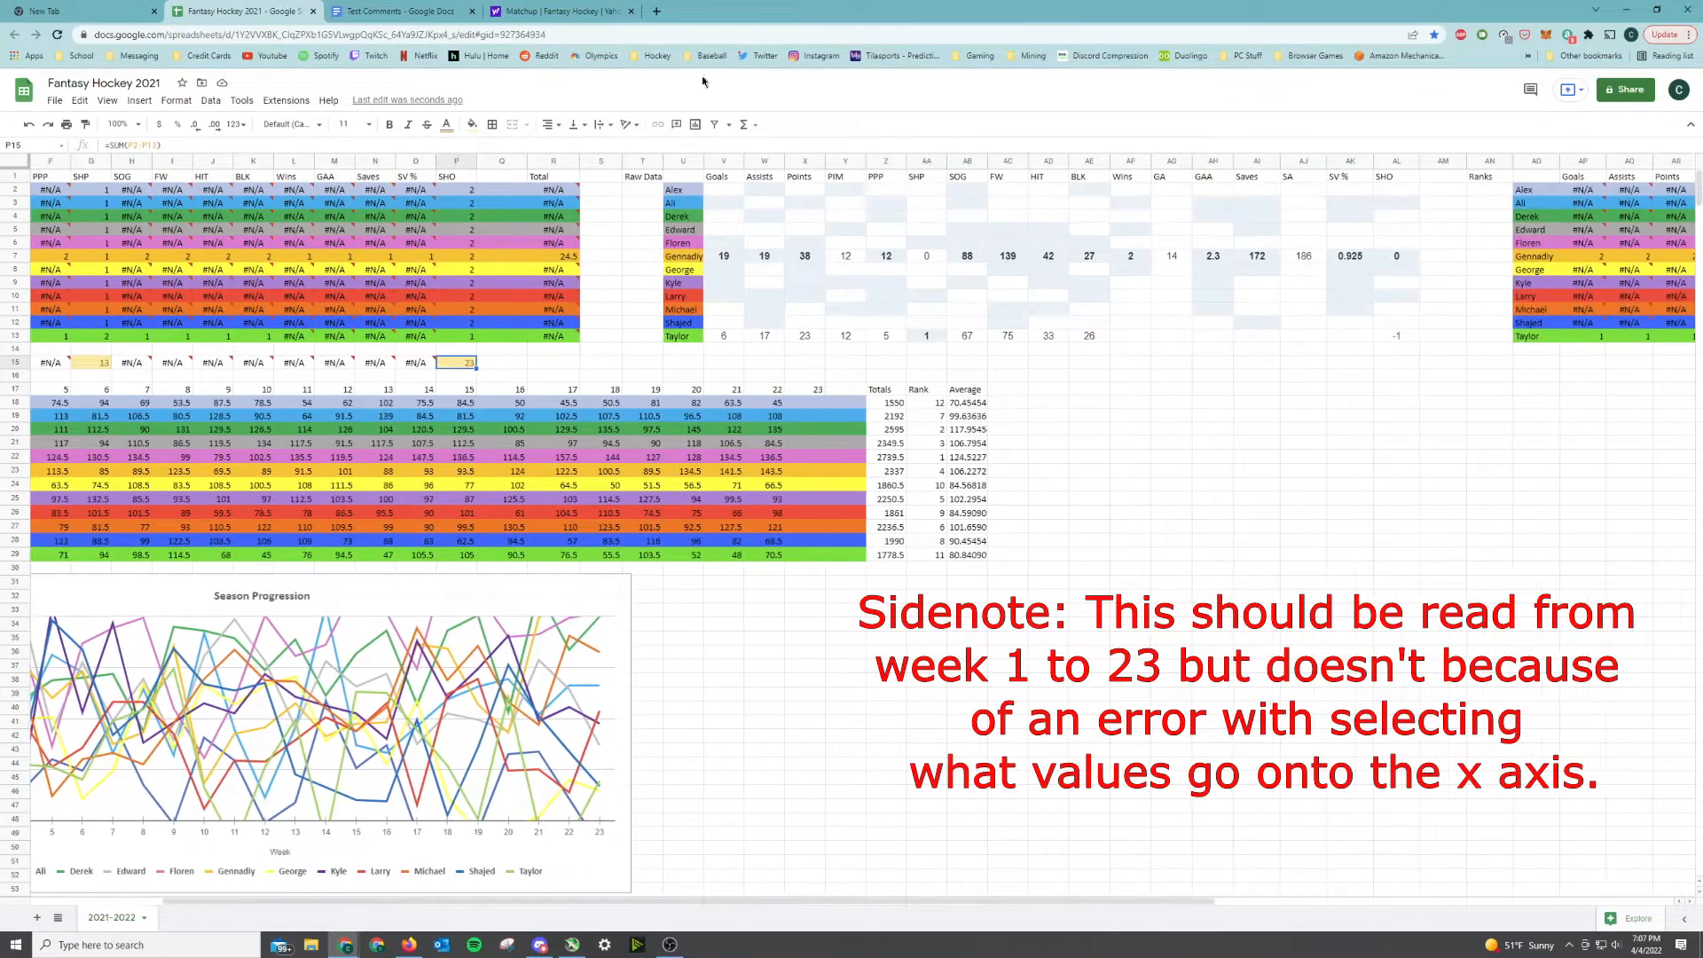
left_click_drag(922, 903, 1049, 902)
left_click(971, 336)
type("-1")
key("Tab")
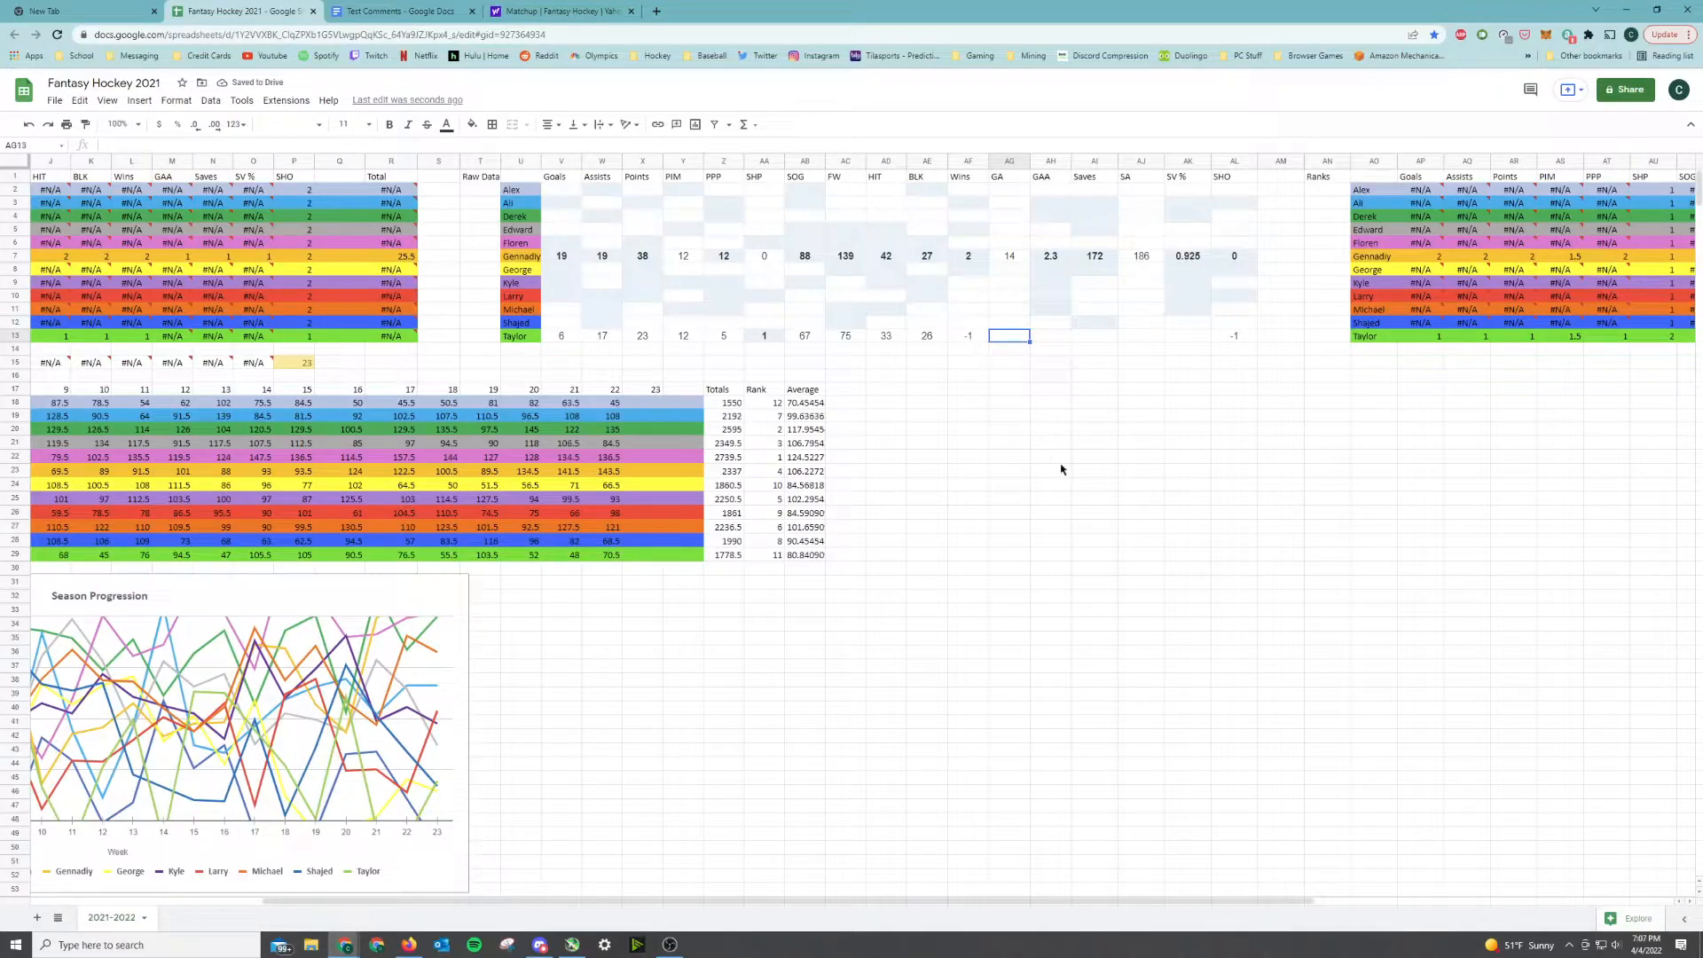
Review the goalie stats in the Yahoo Fantasy matchup and the goalie columns of the spreadsheet's Ranks table
left_click(542, 6)
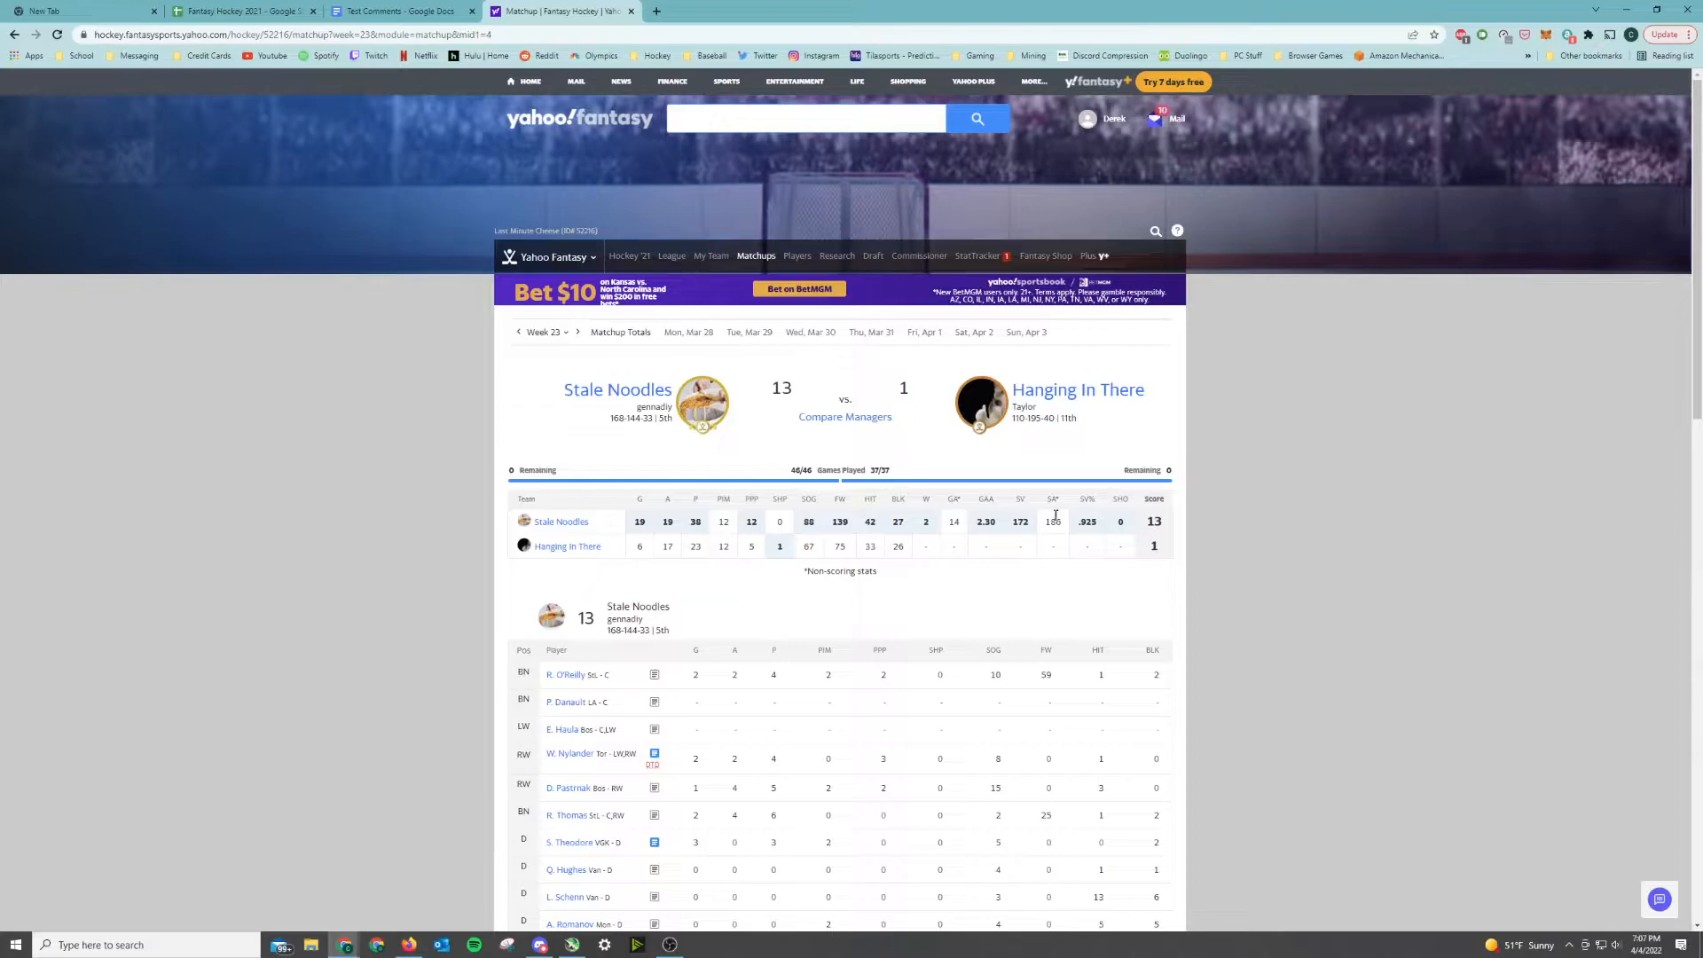
left_click(194, 6)
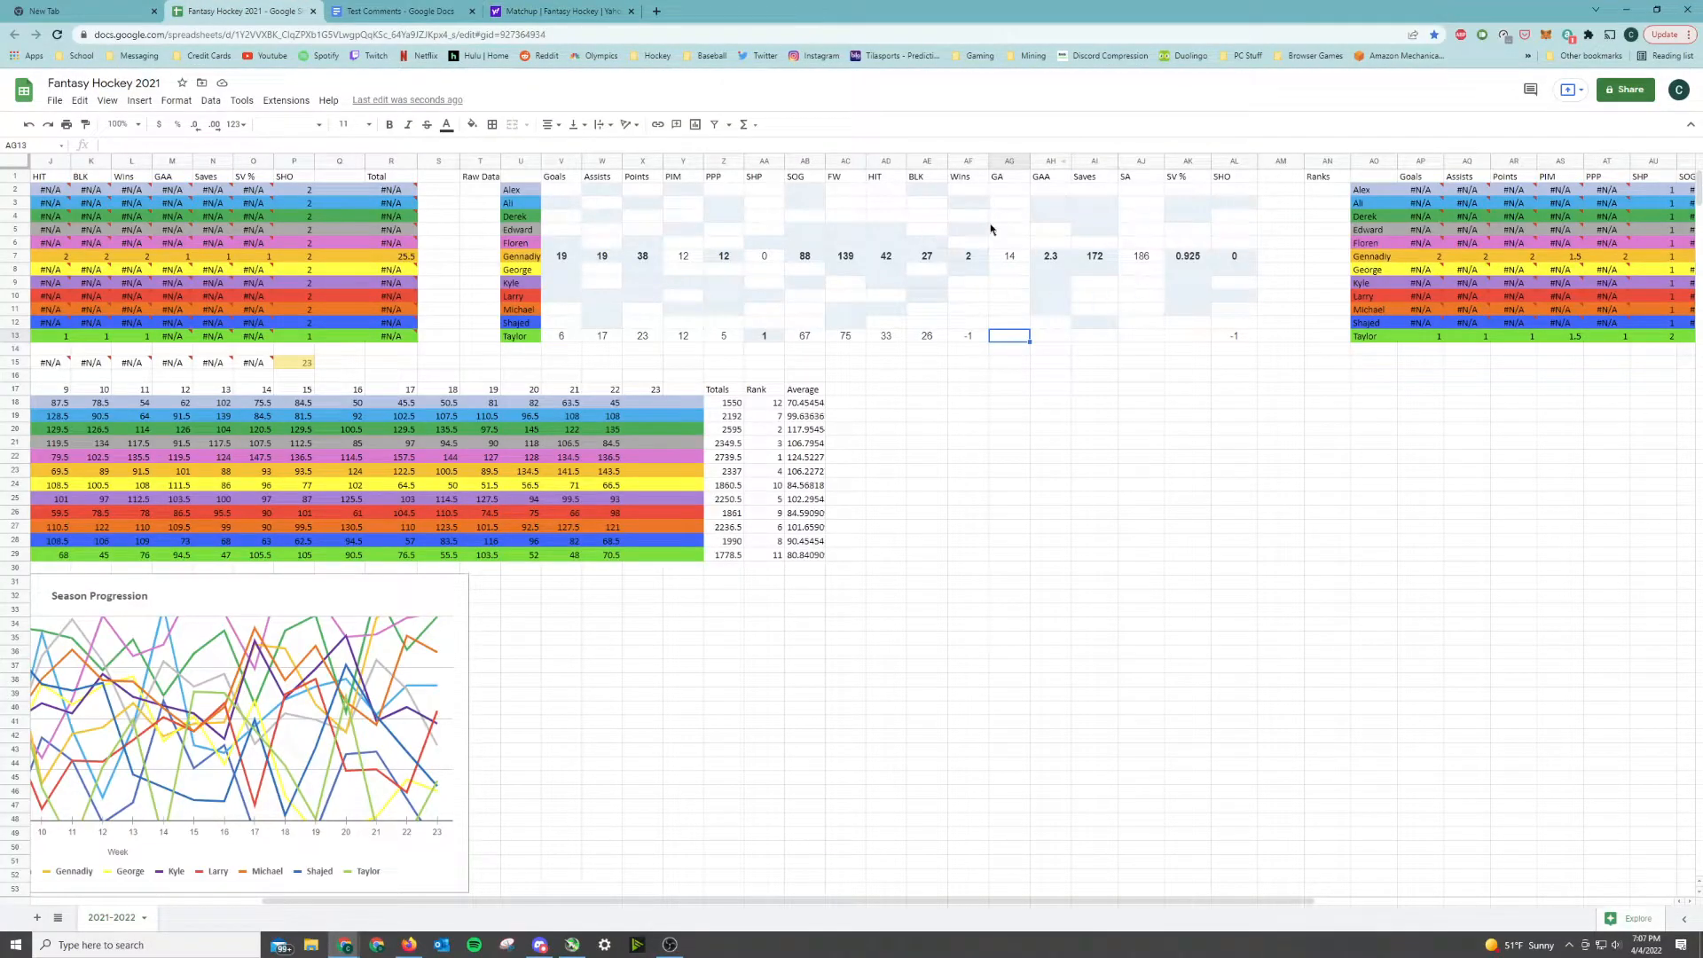
left_click_drag(1026, 900, 1462, 890)
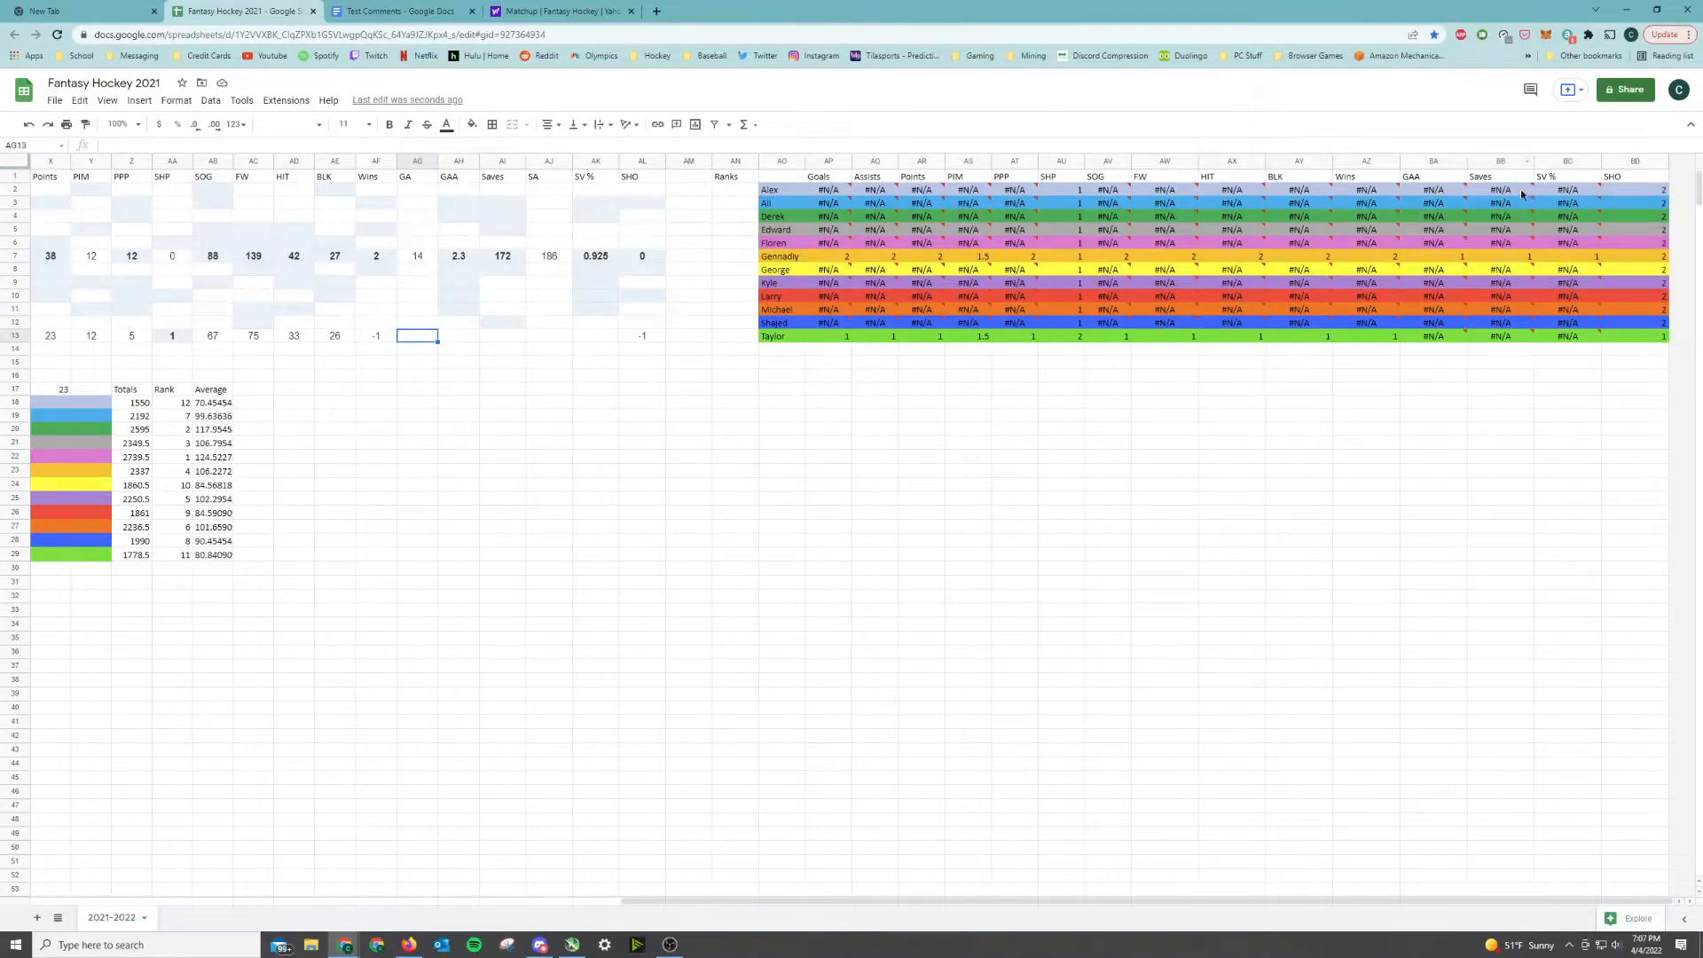
left_click_drag(917, 902, 812, 902)
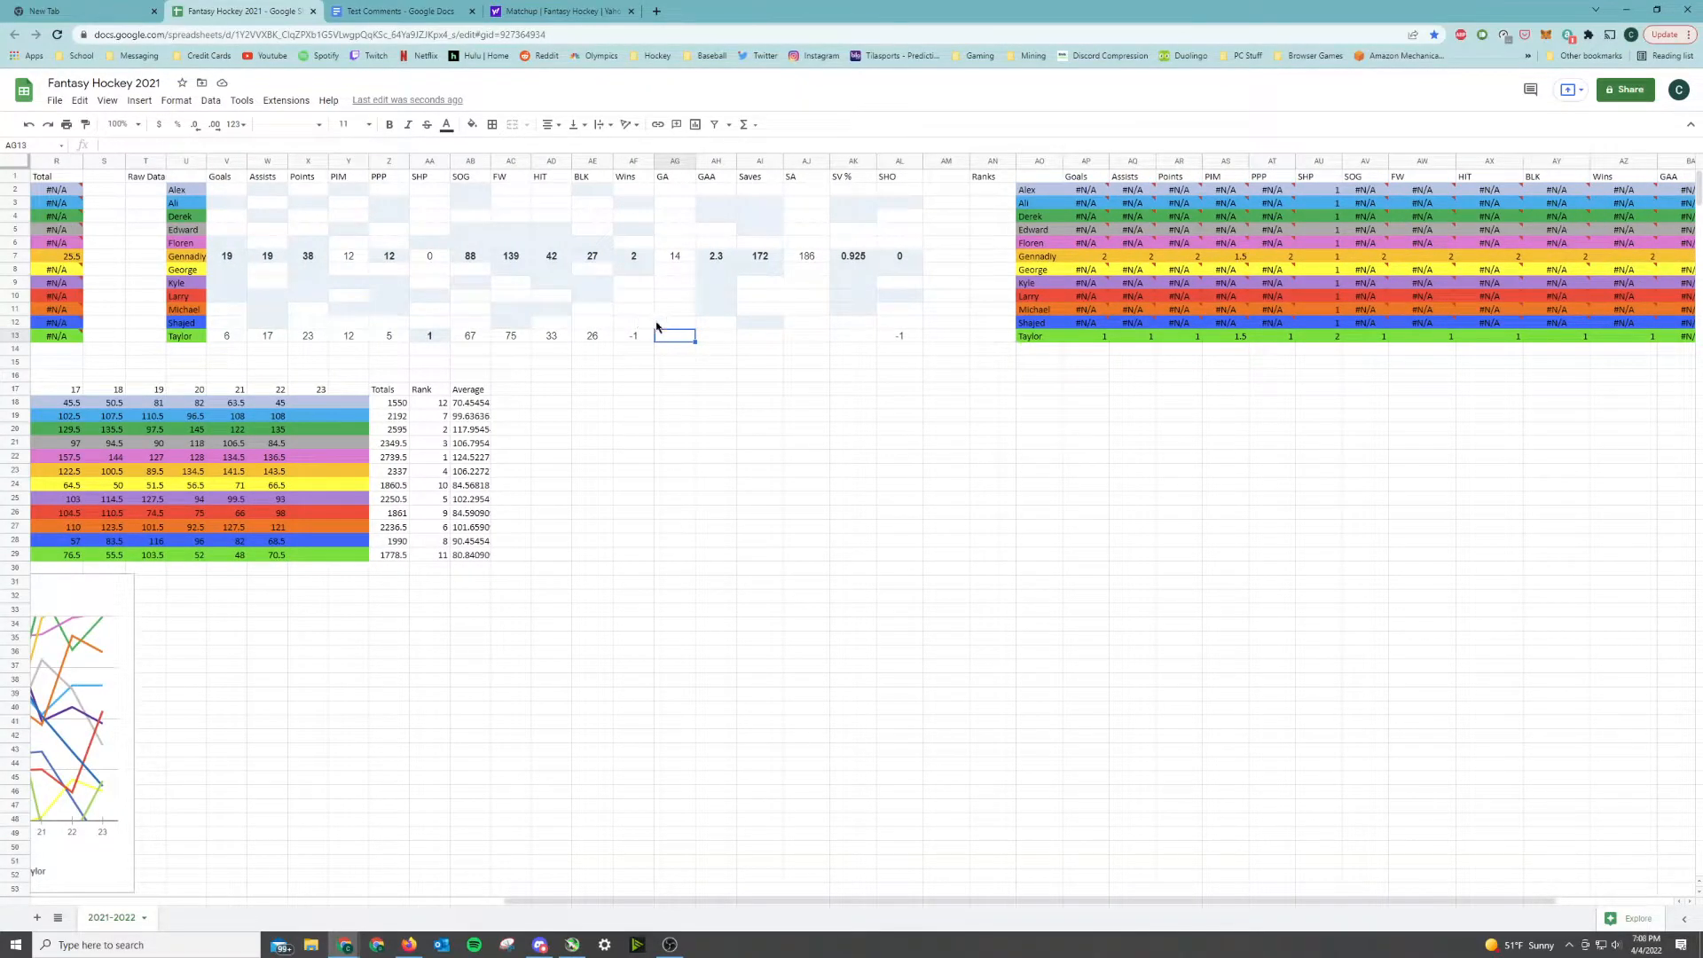
Fill in row 13's goalie stats with 1000 for GAA in AH13, and -1 for Saves in AI13 and SV% in AK13
key("Right")
key("Right")
key("Left")
type("-")
type("1000")
key("Tab")
type("-1")
key("Tab")
key("Tab")
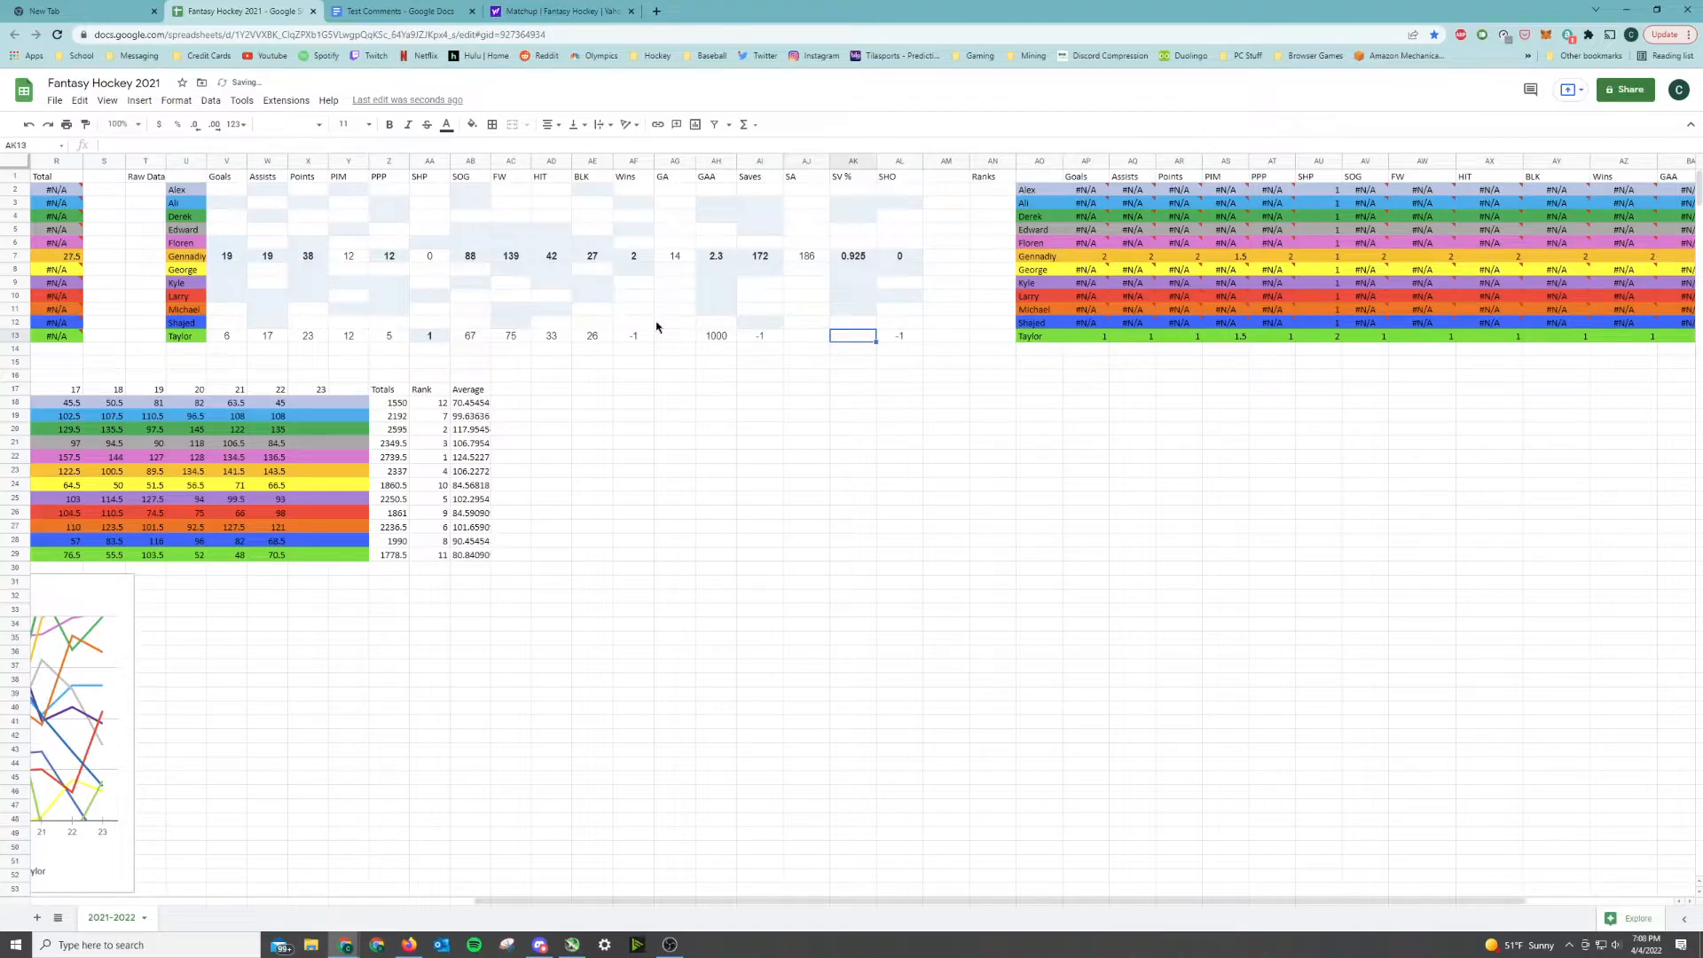
type("-1")
key("Return")
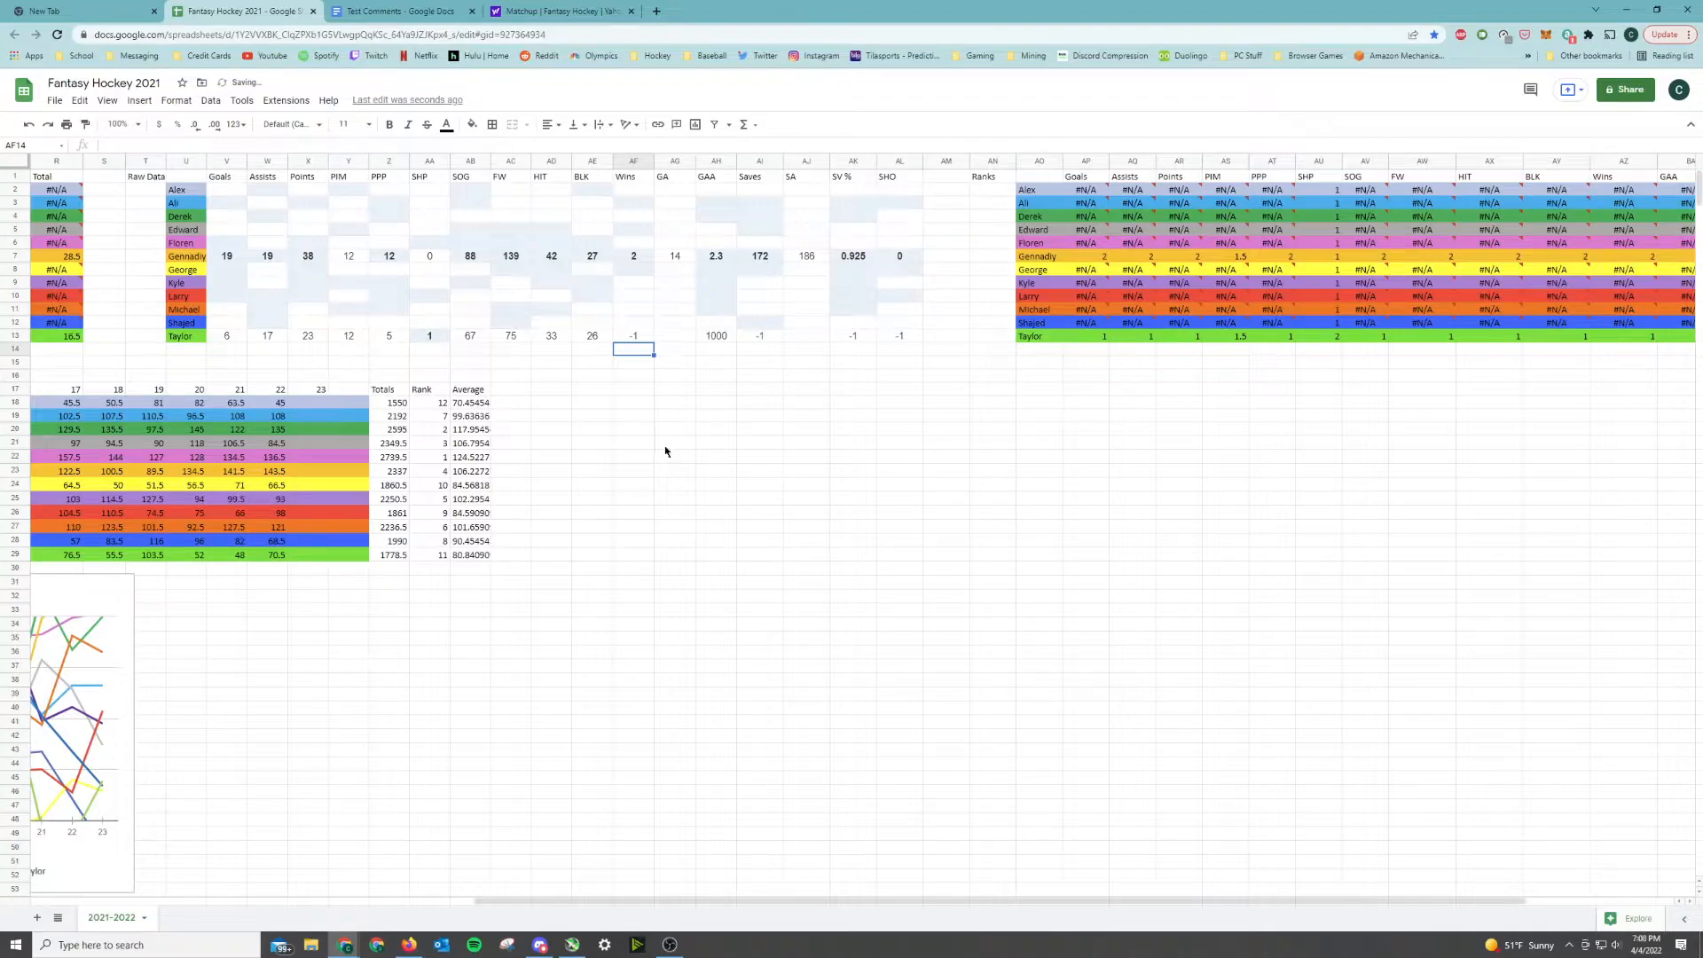
Copy the Putin's Pests stats from goals to SHO from their Yahoo Fantasy matchup into row 4 of the raw data, starting at V4
left_click_drag(1034, 901, 954, 898)
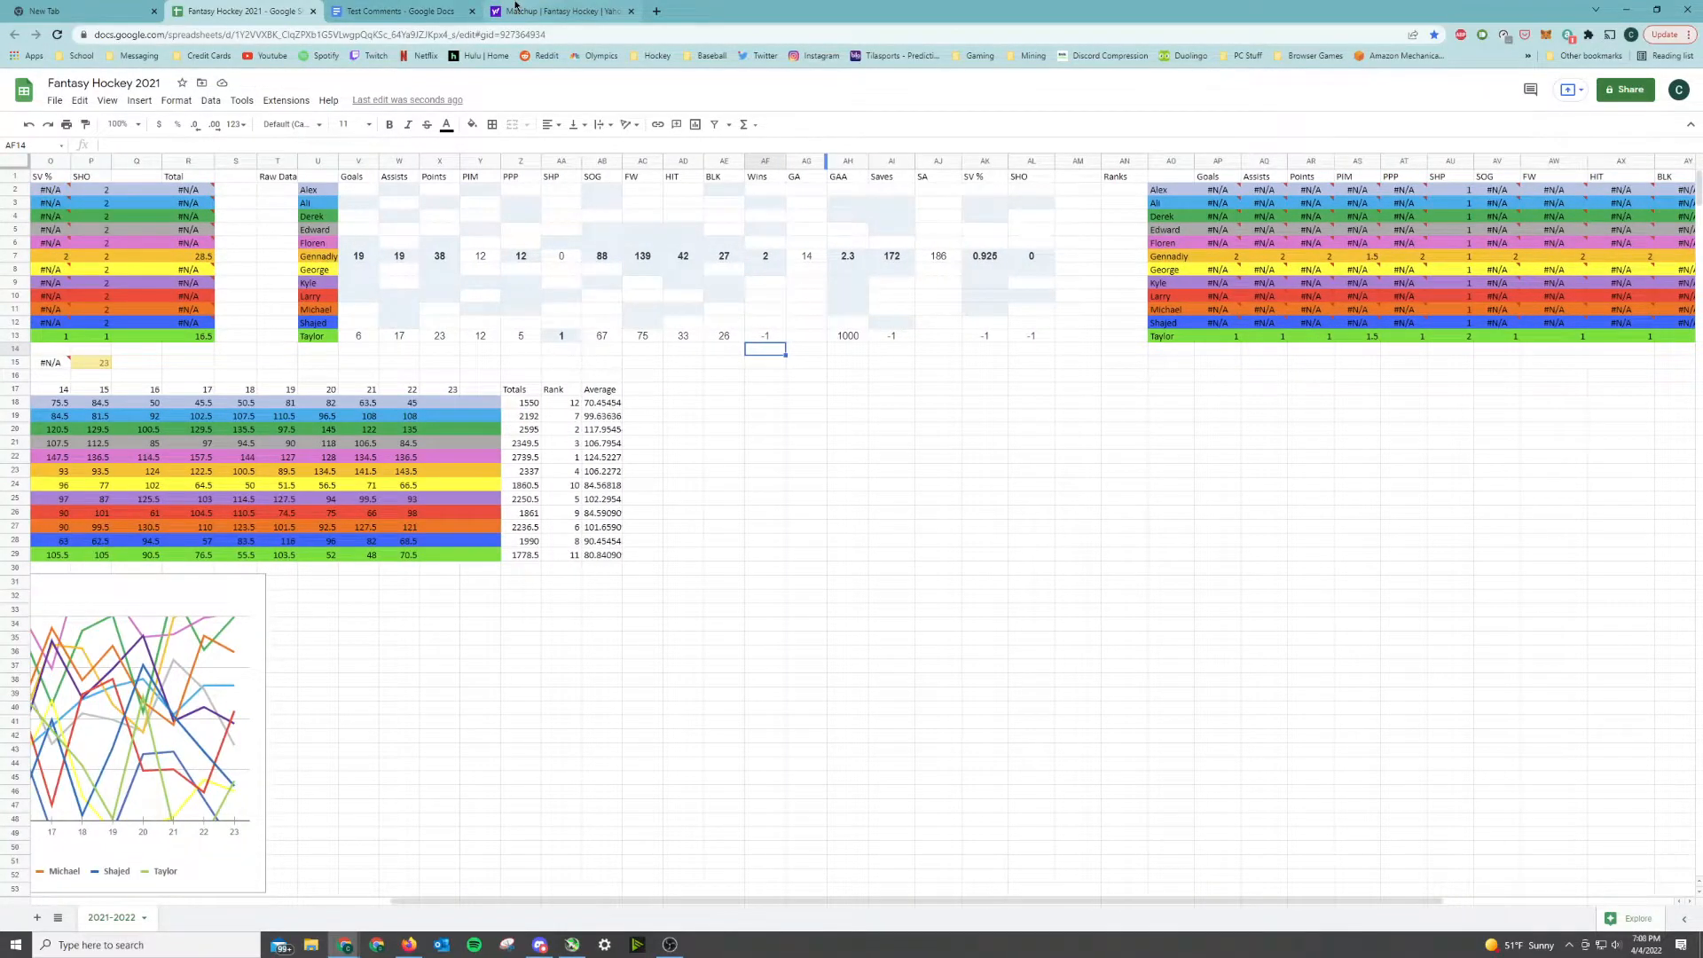
left_click(515, 7)
scroll(620, 562, "down", 3)
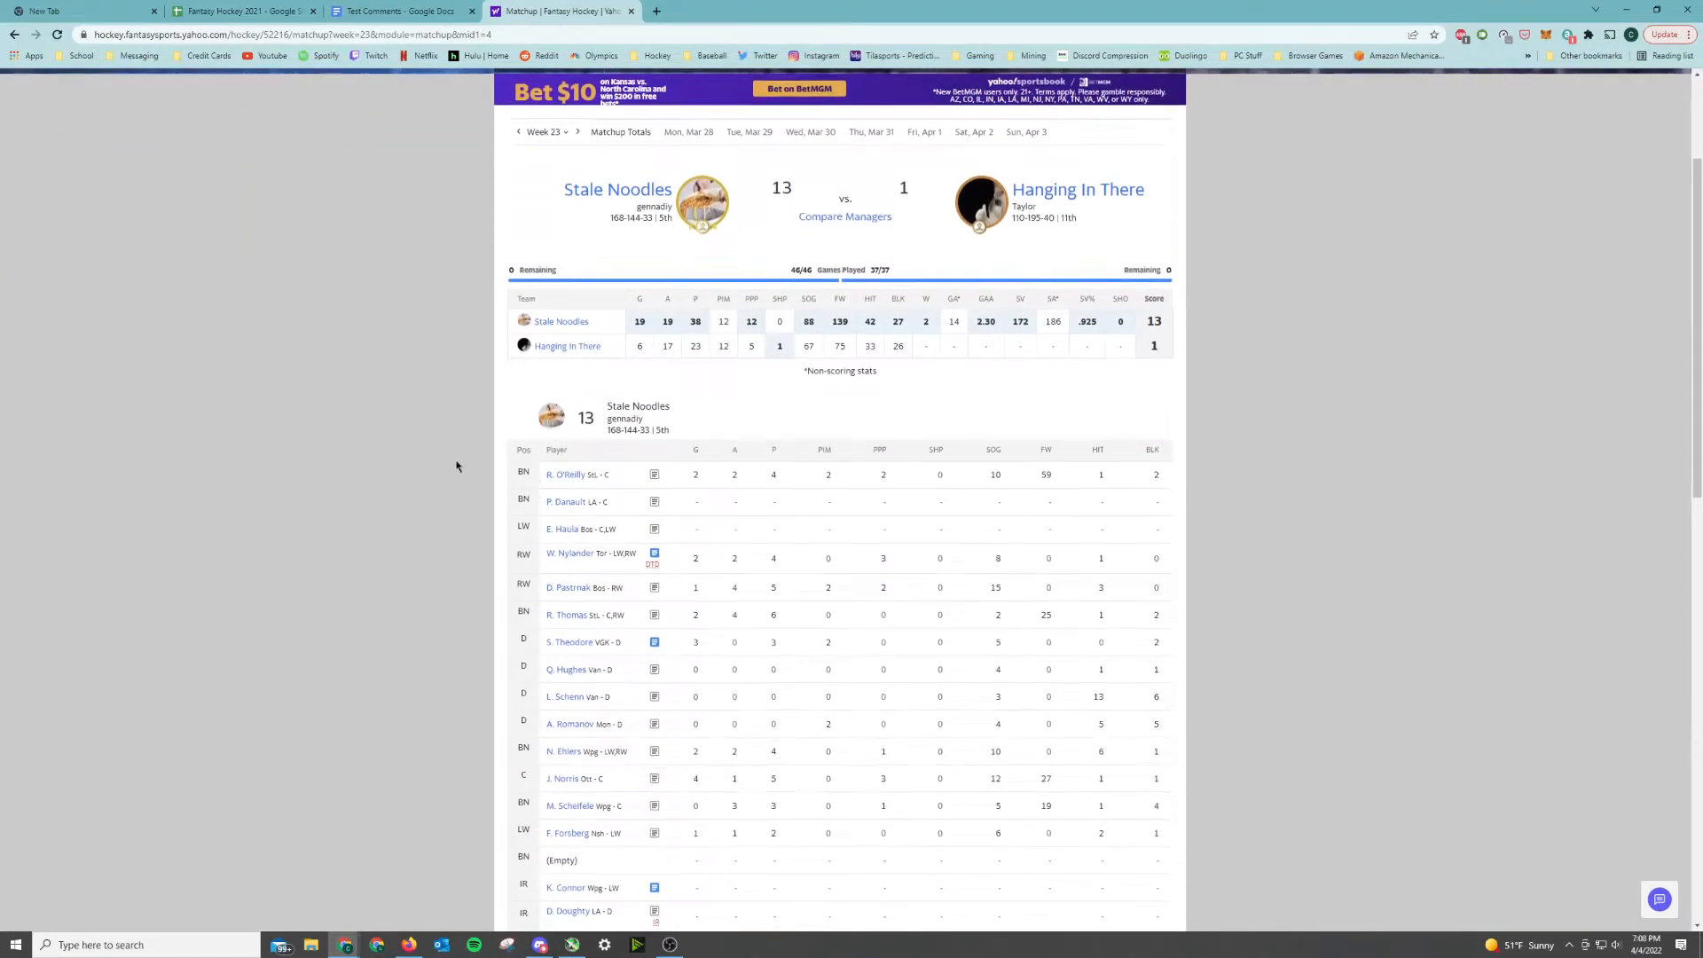
scroll(457, 467, "down", 15)
left_click(849, 658)
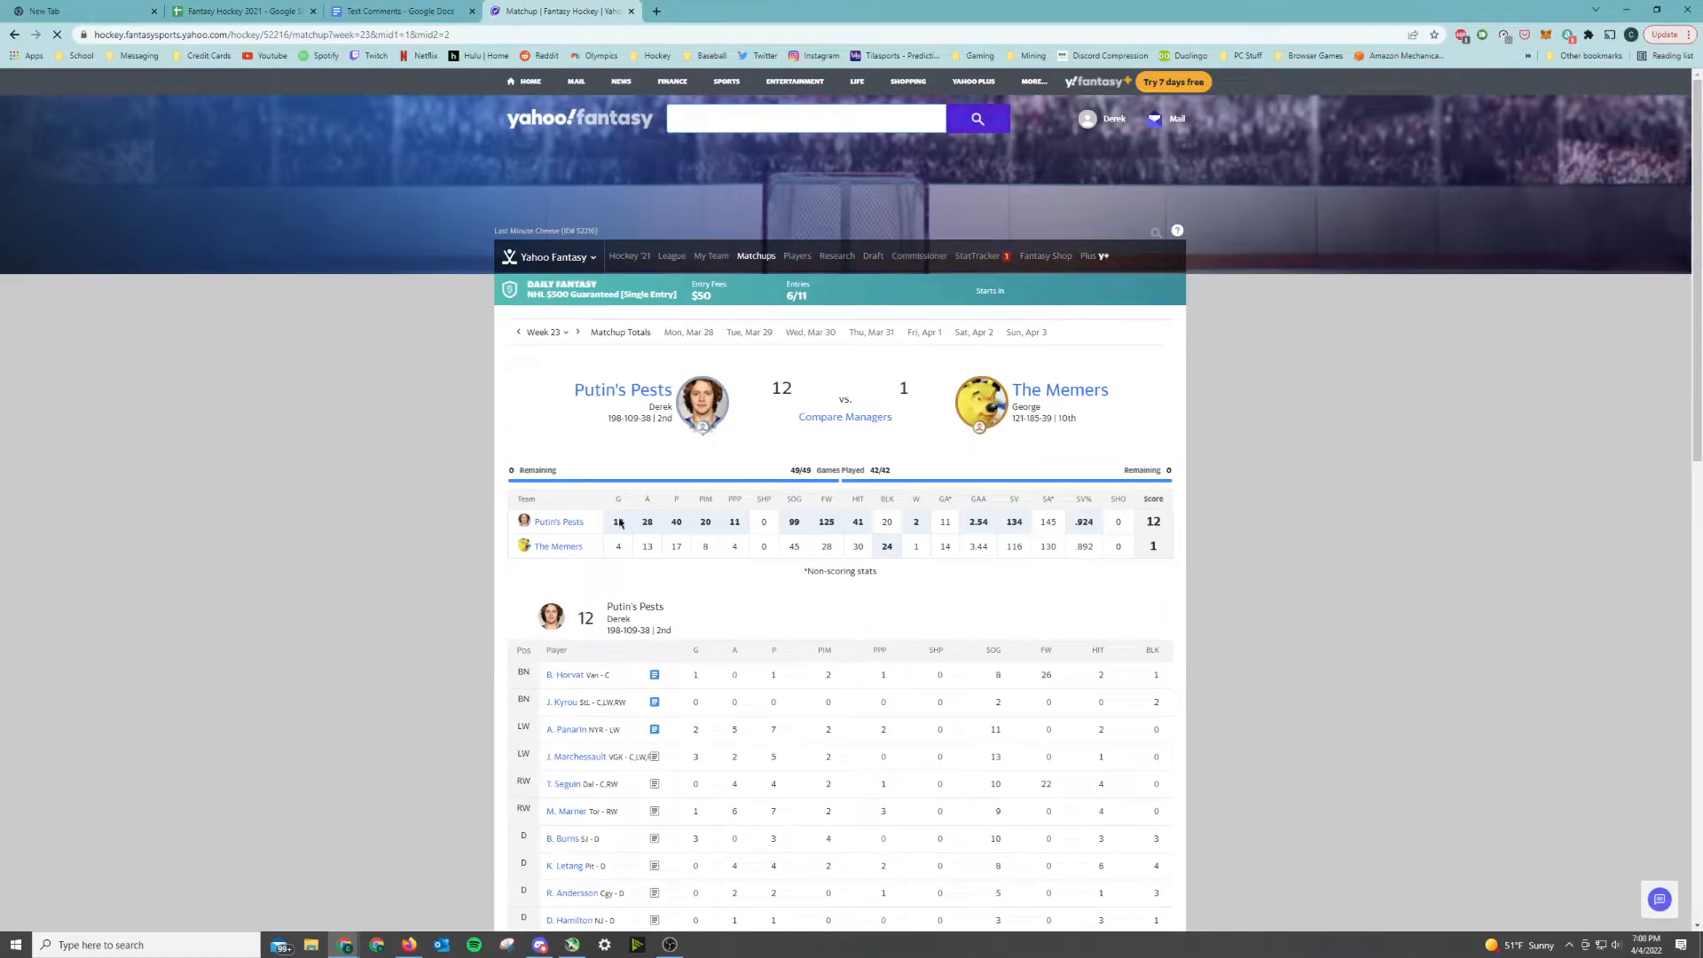
left_click_drag(620, 523, 1124, 528)
key("ctrl+c")
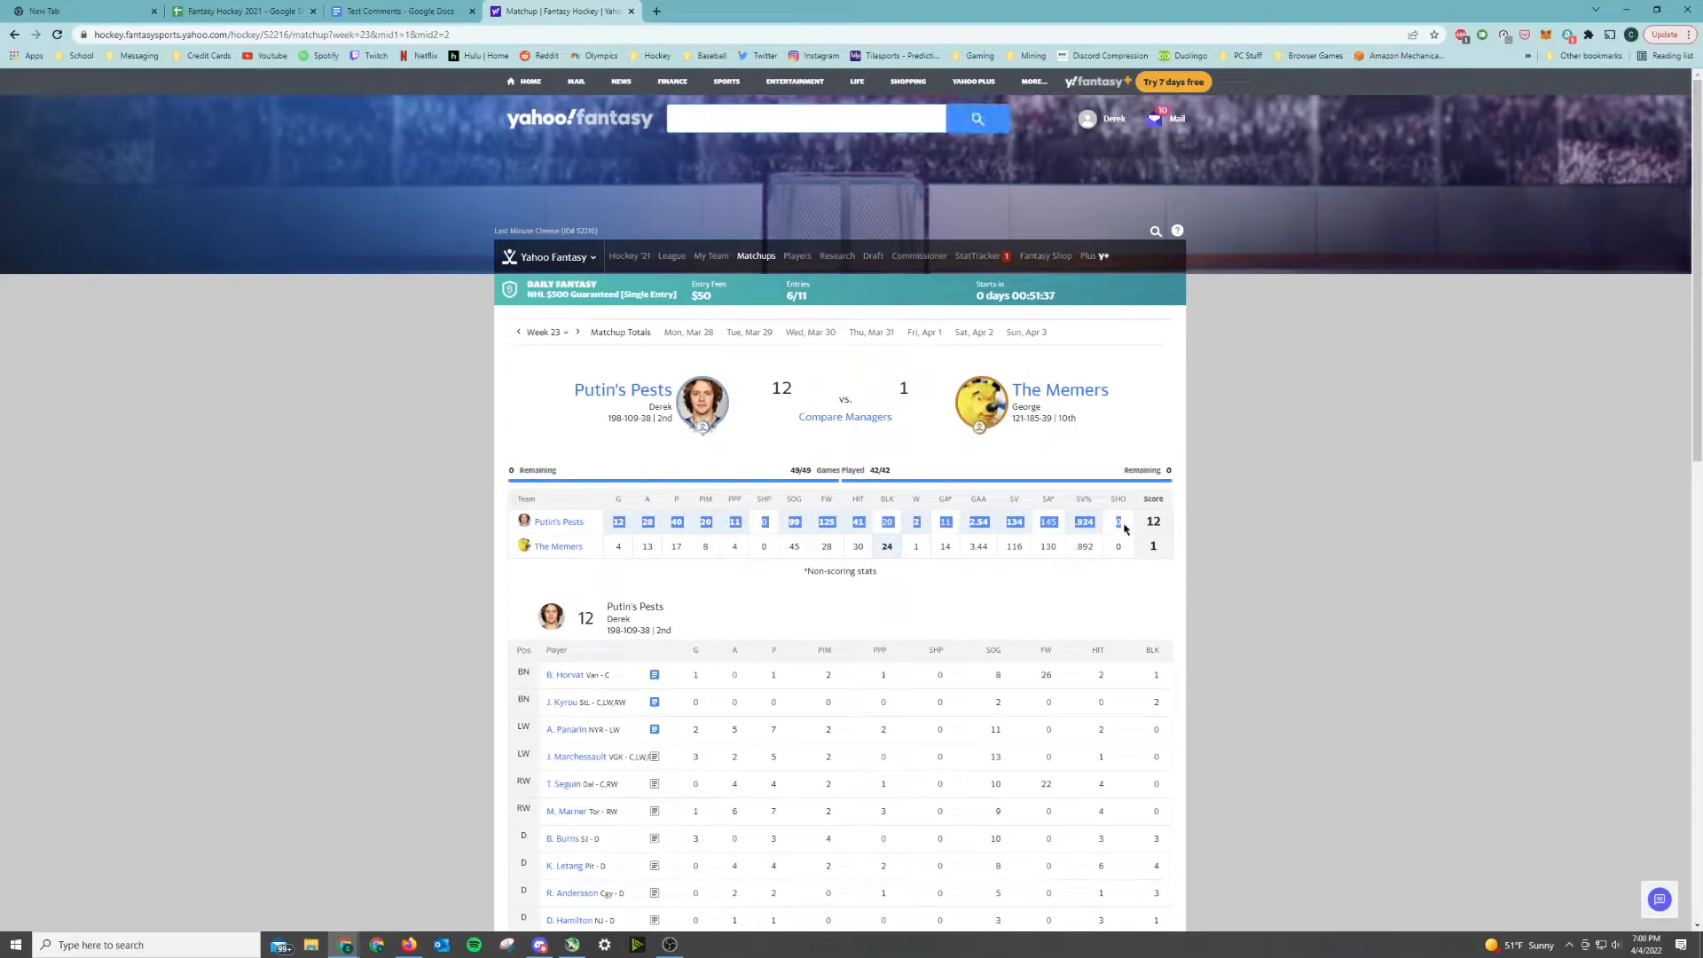
key("ctrl+shift+Tab")
key("ctrl+shift+Tab")
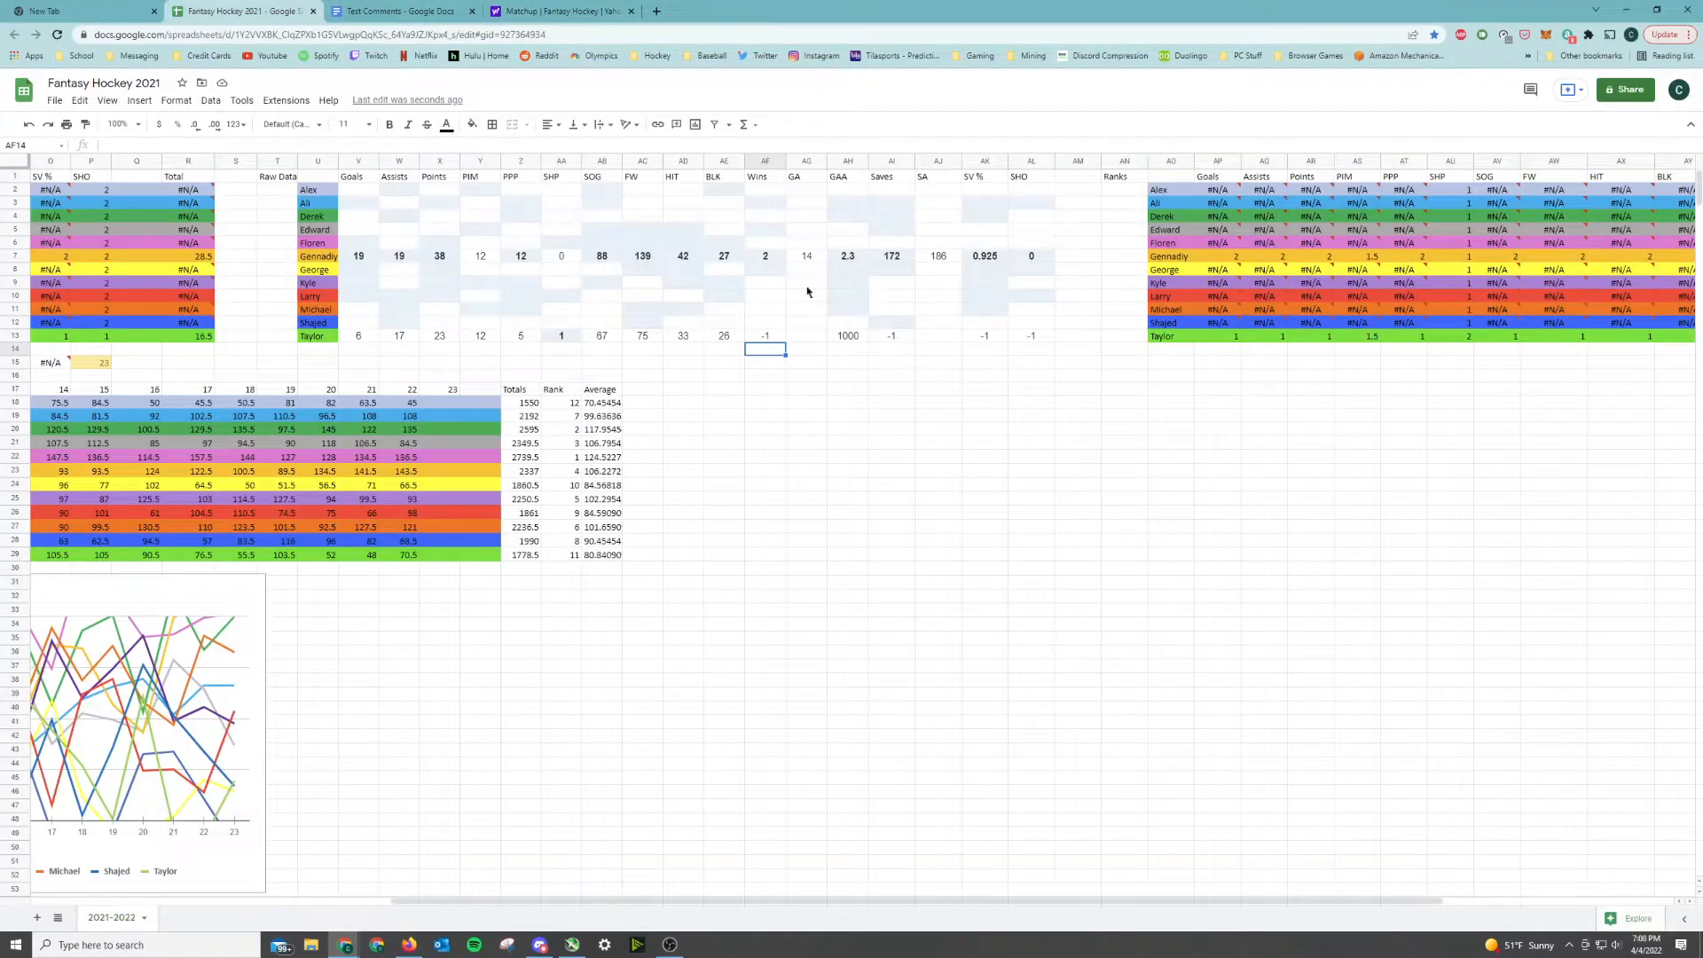
left_click(366, 221)
key("ctrl+v")
Copy The Memers' stats from goals to SHO from the same matchup into row 8 of the raw data, starting at V8
key("ctrl+Tab")
key("ctrl+Tab")
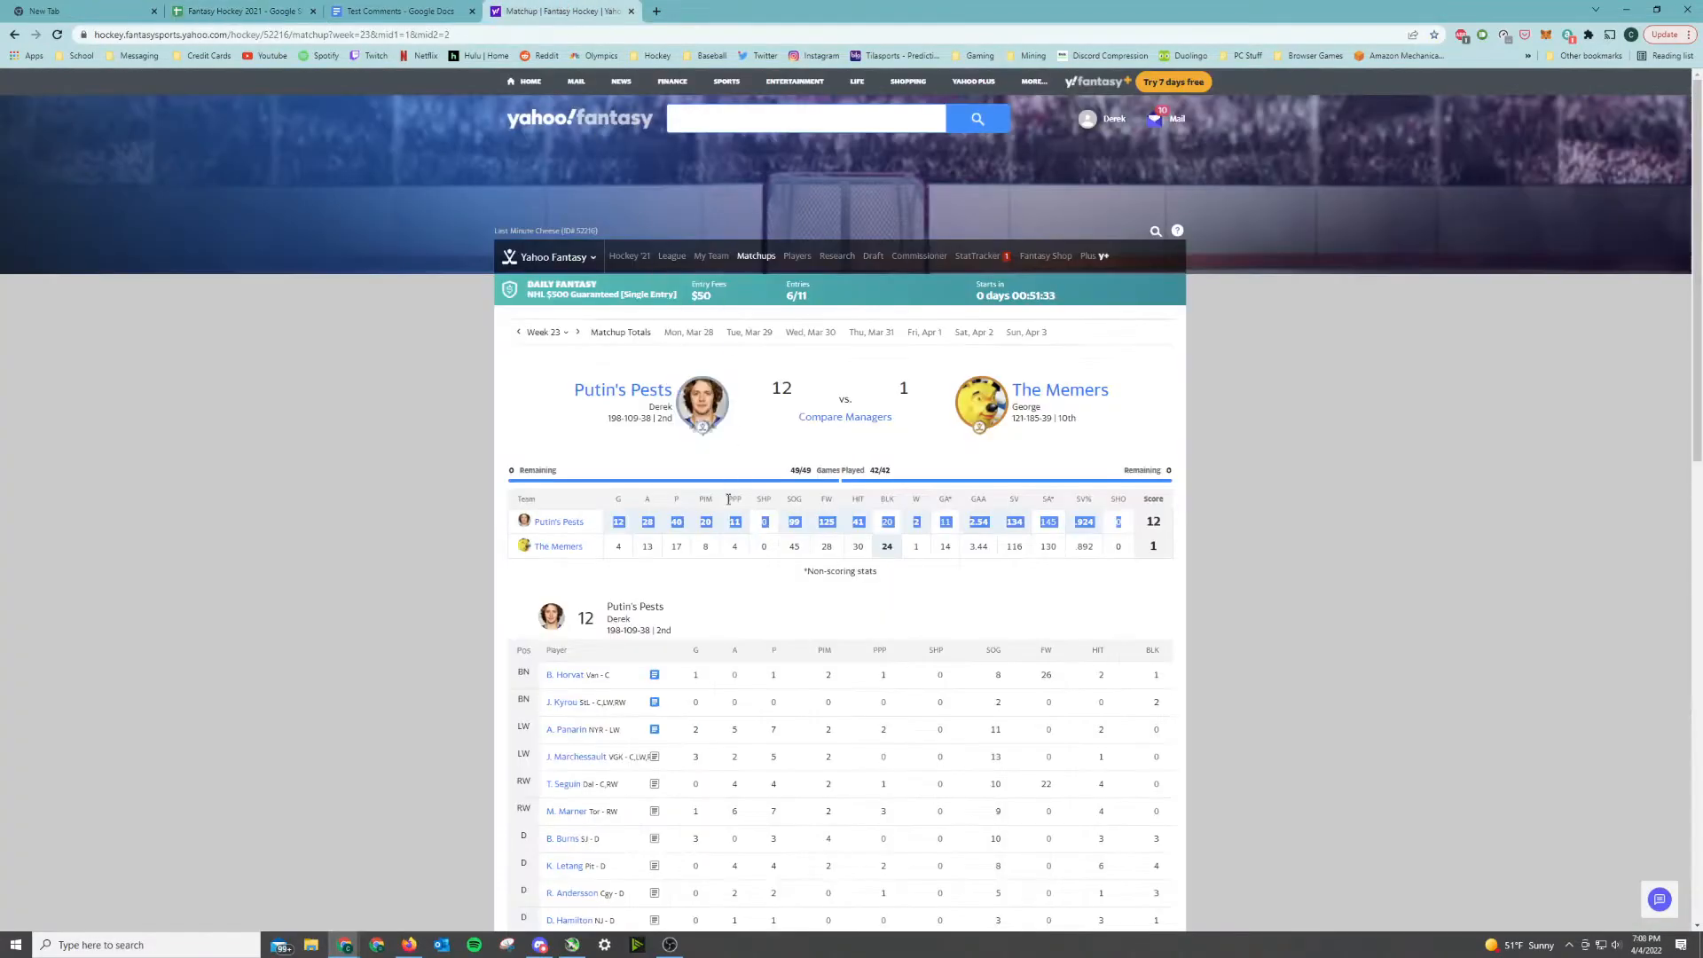
left_click_drag(617, 549, 1119, 546)
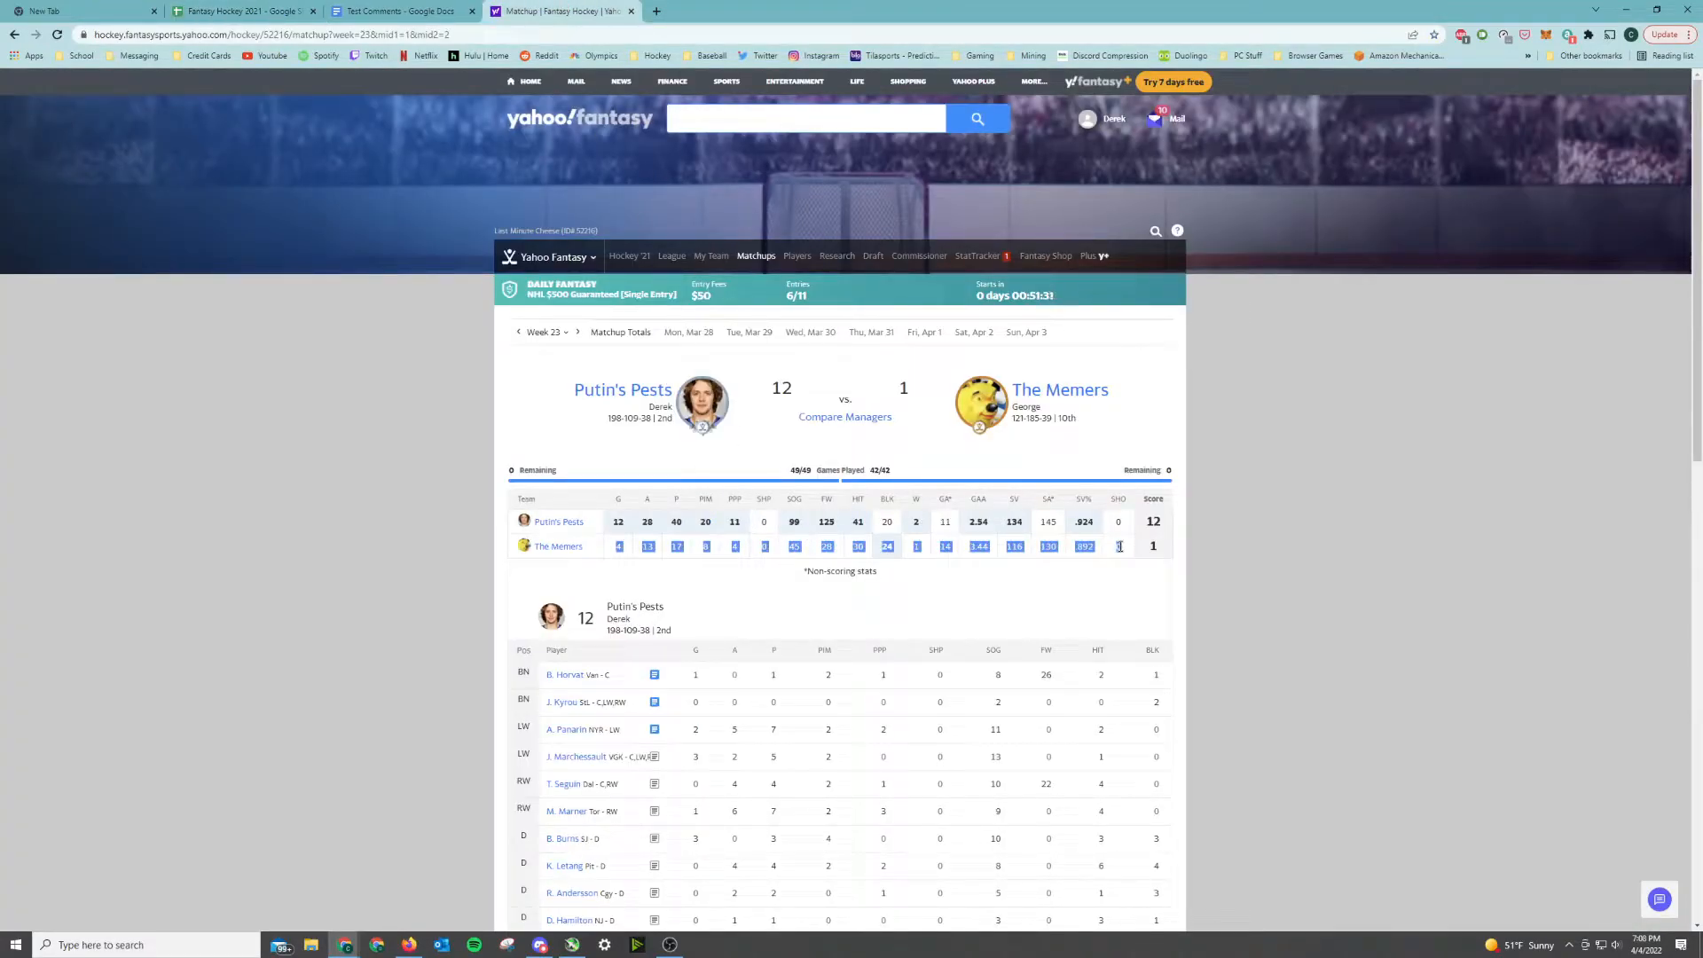
key("ctrl+shift+Tab")
key("ctrl+shift+Tab")
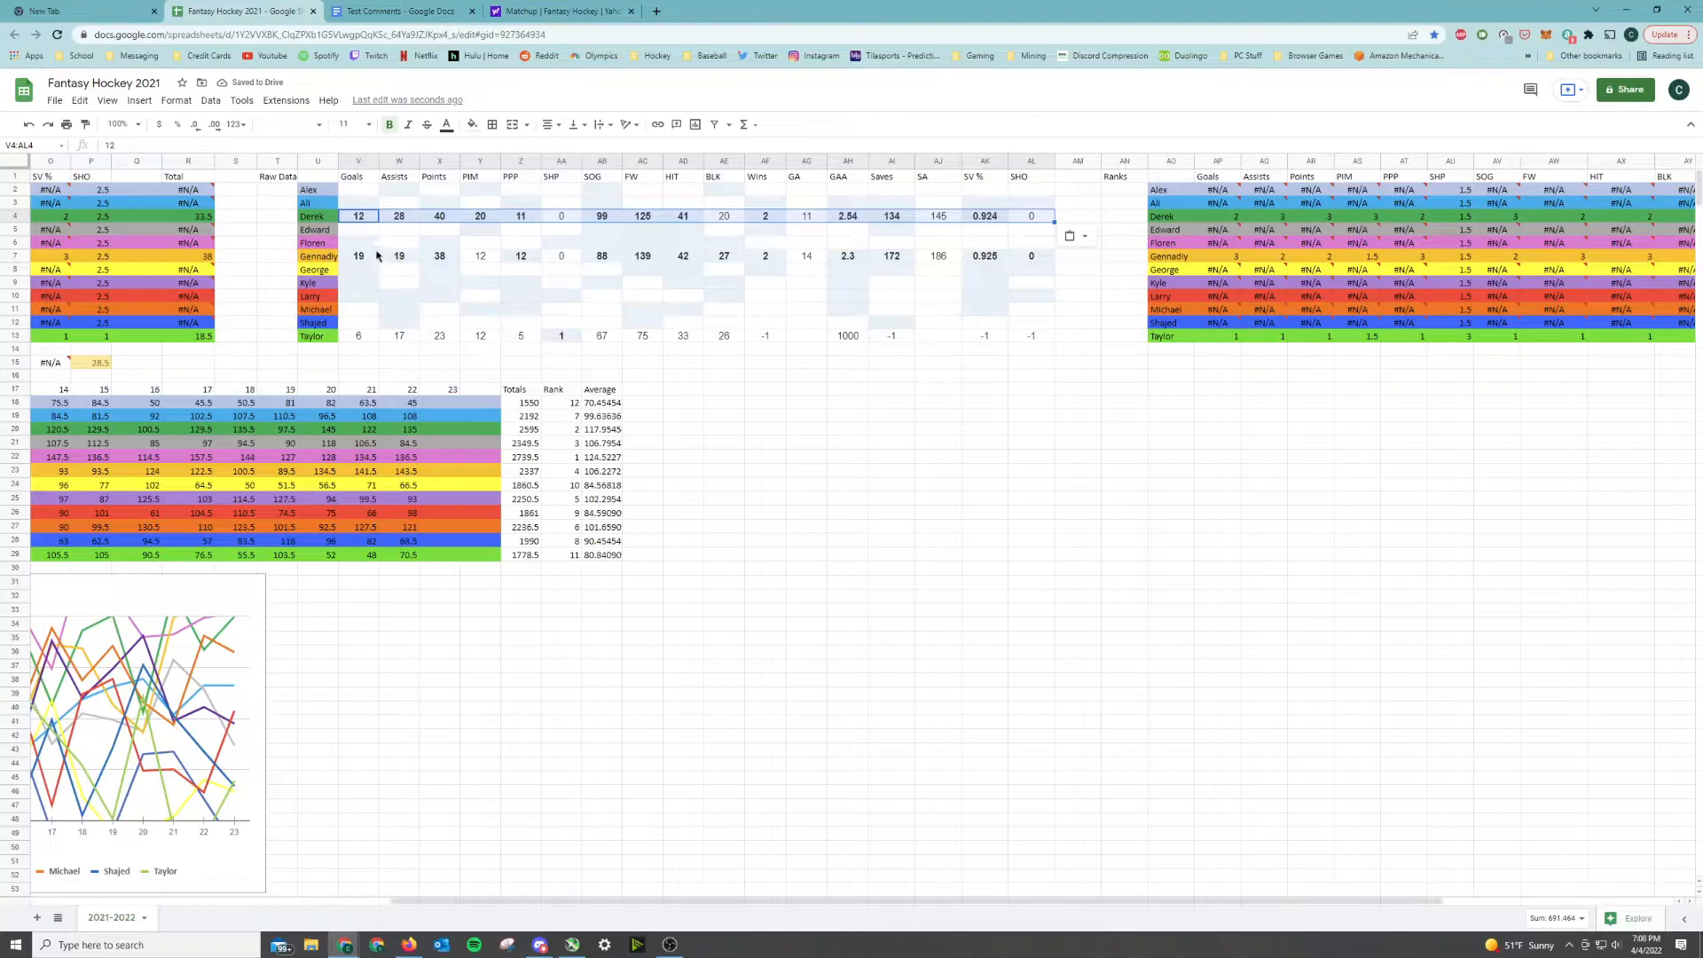
left_click(368, 269)
key("ctrl+v")
left_click(985, 666)
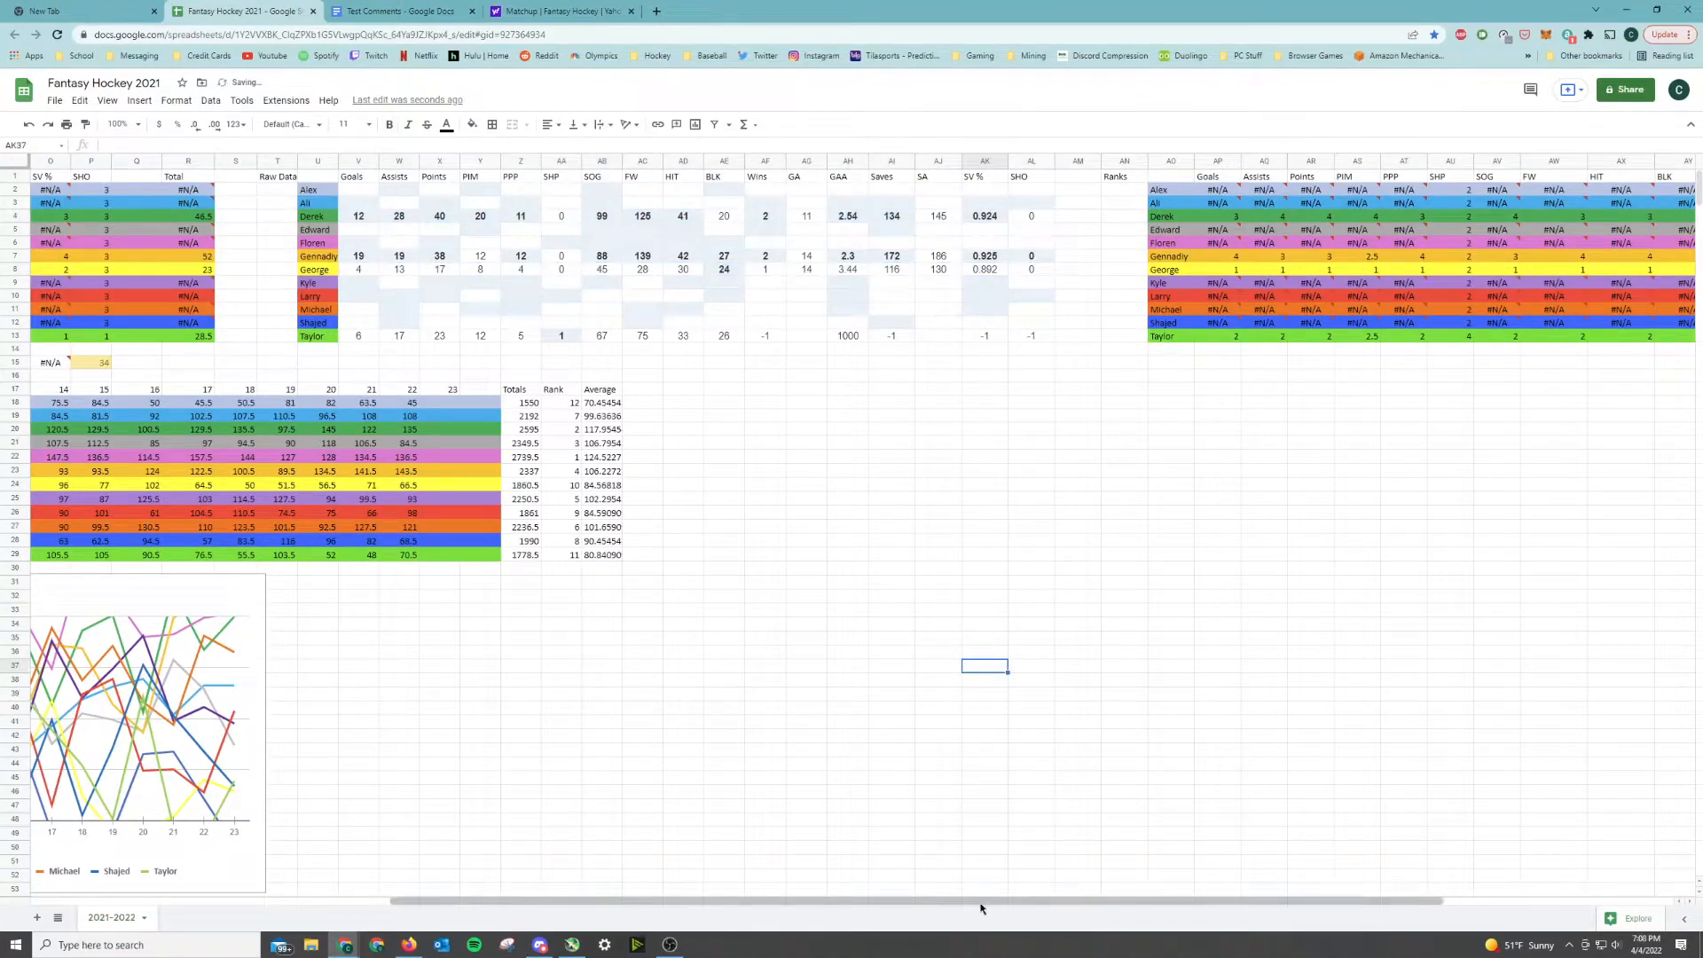
Examine the linked SHO score in P8 and the rank formulas for SHO, Saves and SHP in the Ranks table
left_click_drag(981, 909, 619, 909)
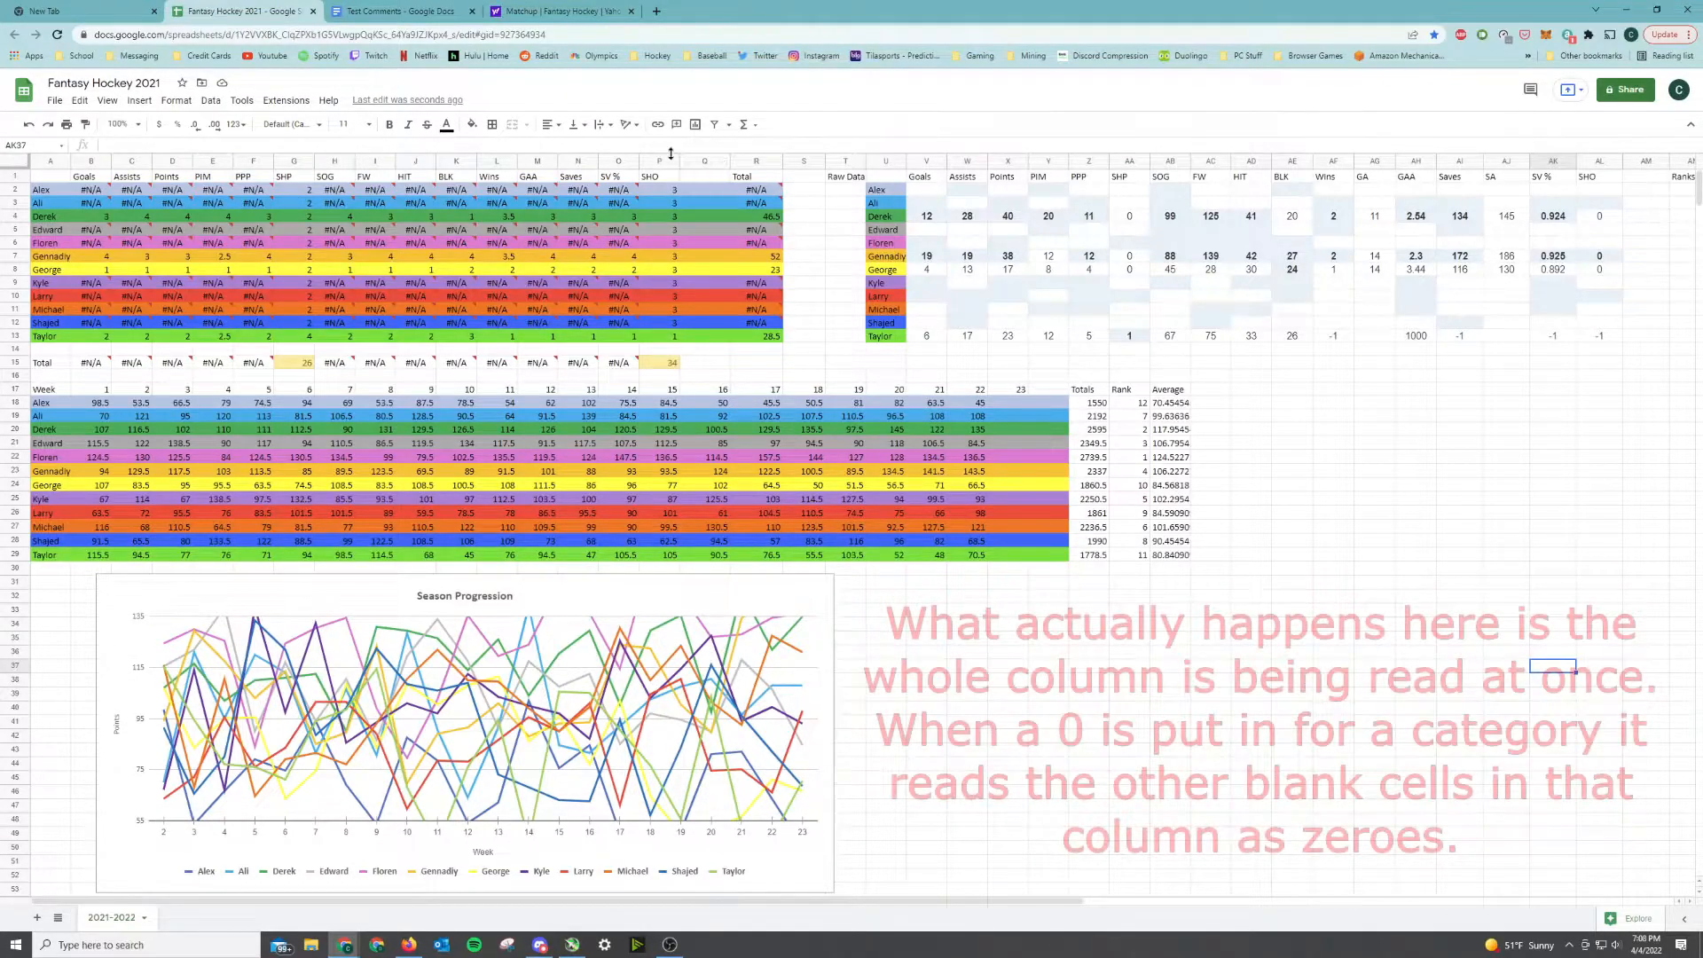
left_click(659, 270)
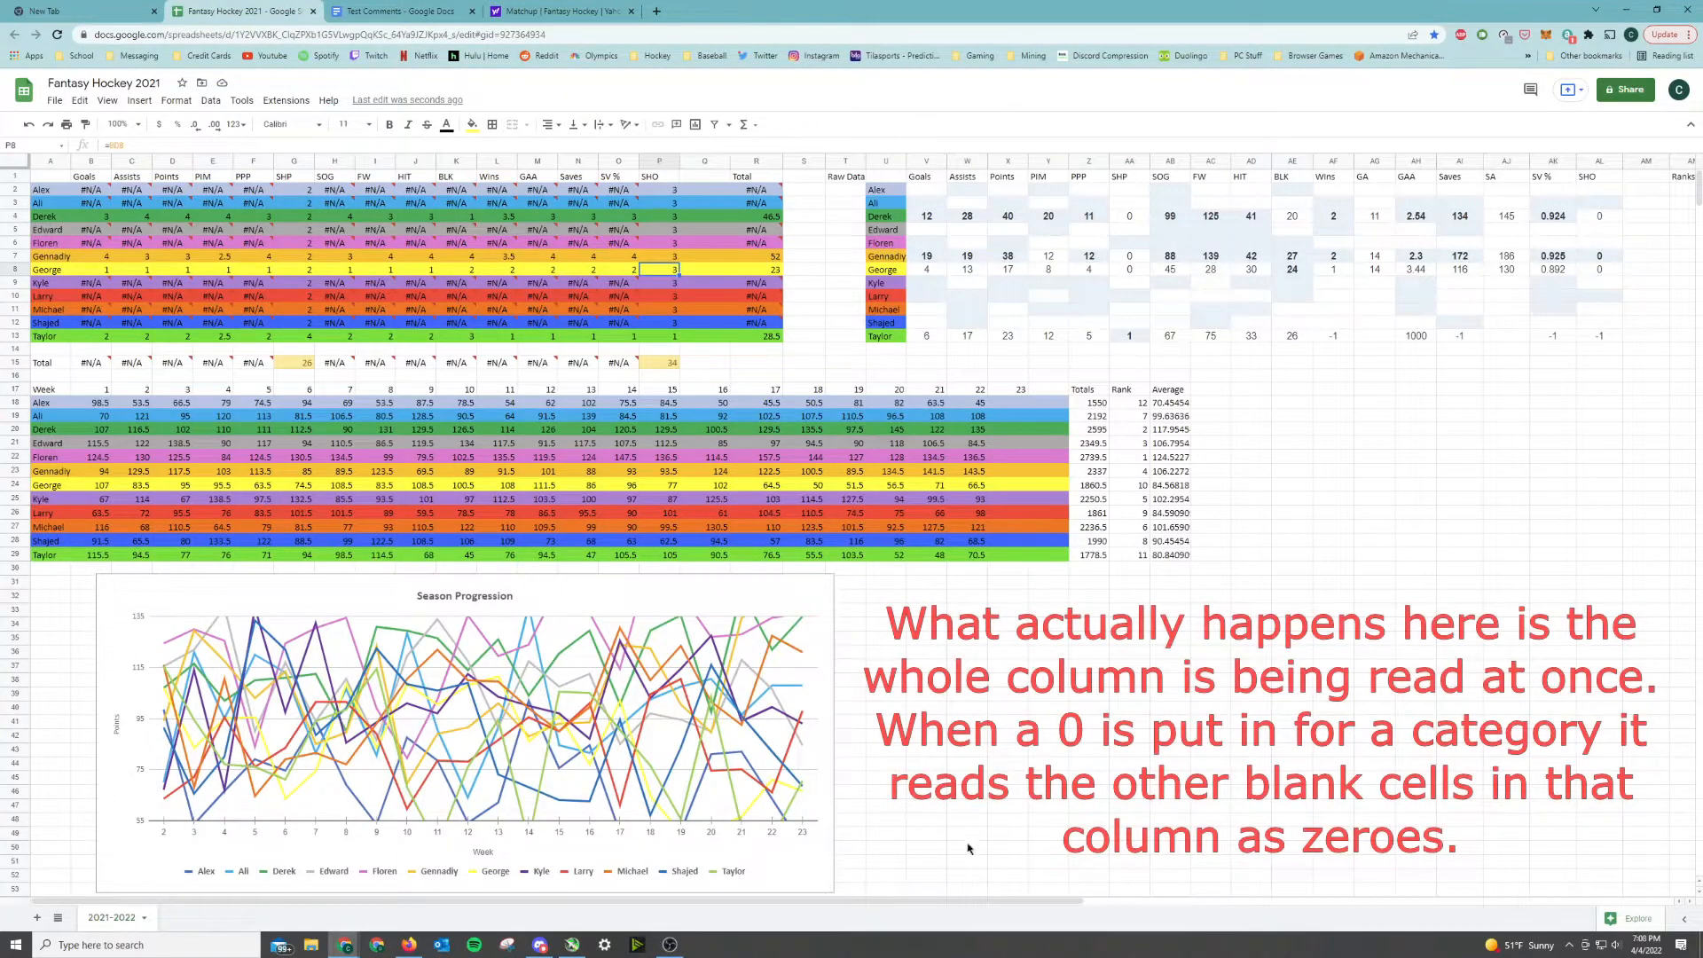
left_click(966, 889)
left_click_drag(967, 901, 1574, 926)
left_click(1641, 213)
left_click(1636, 193)
left_click(1521, 204)
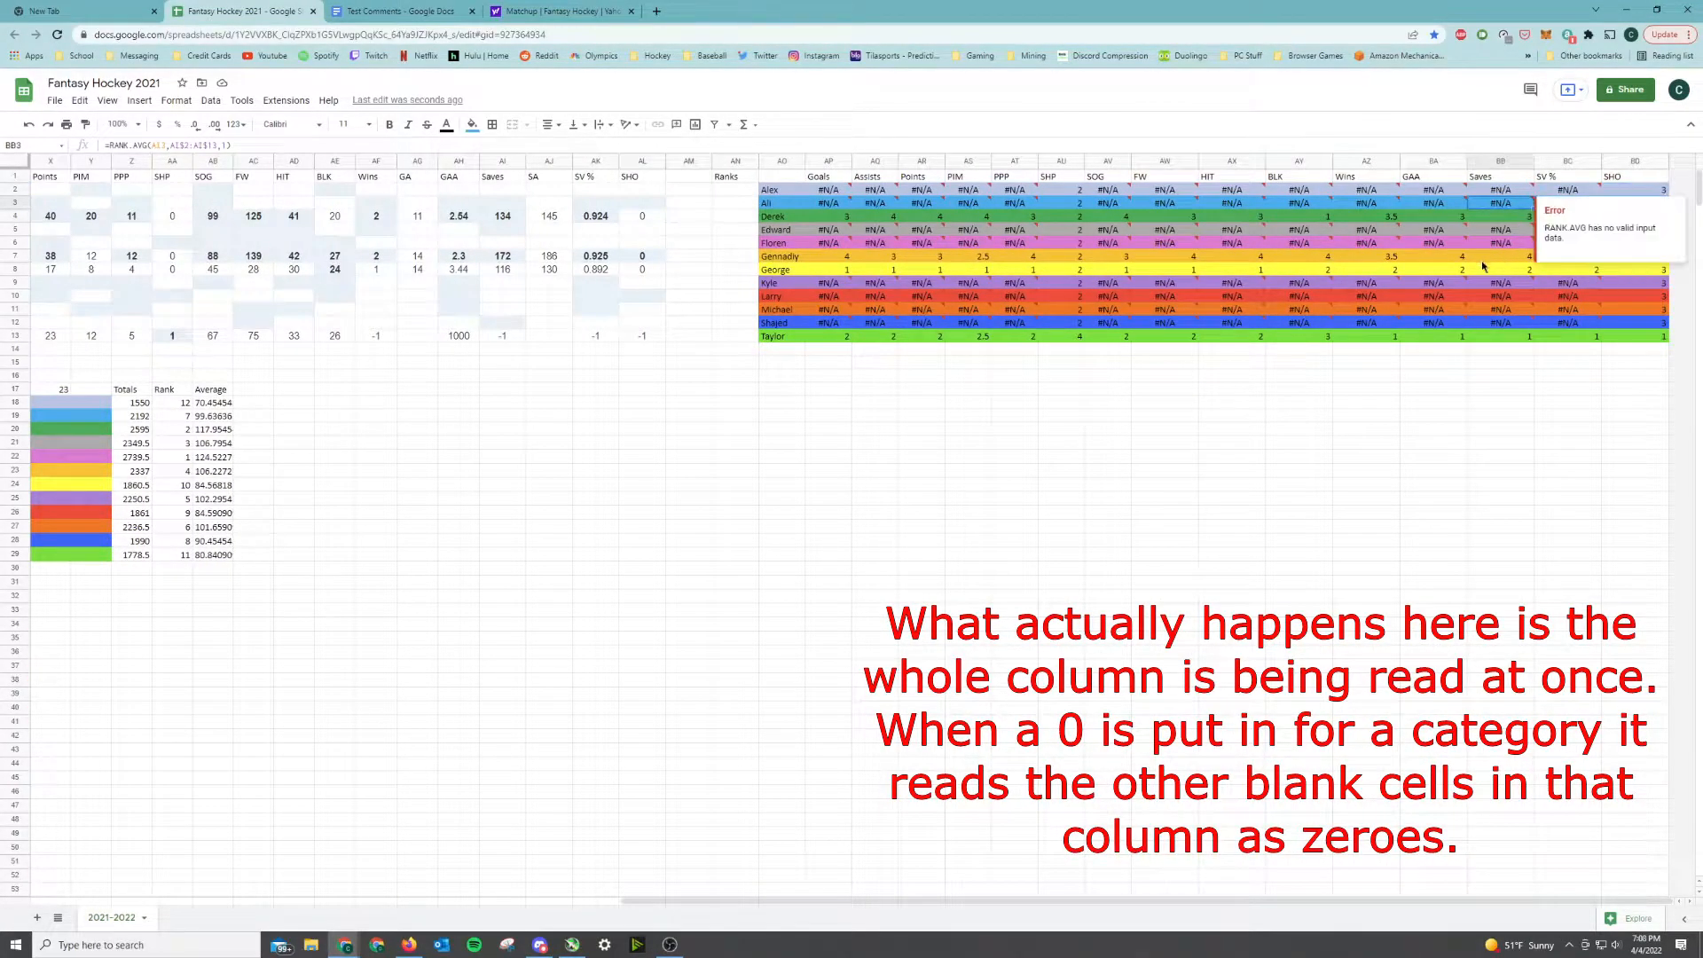
left_click(1077, 218)
left_click(1079, 192)
left_click(1080, 261)
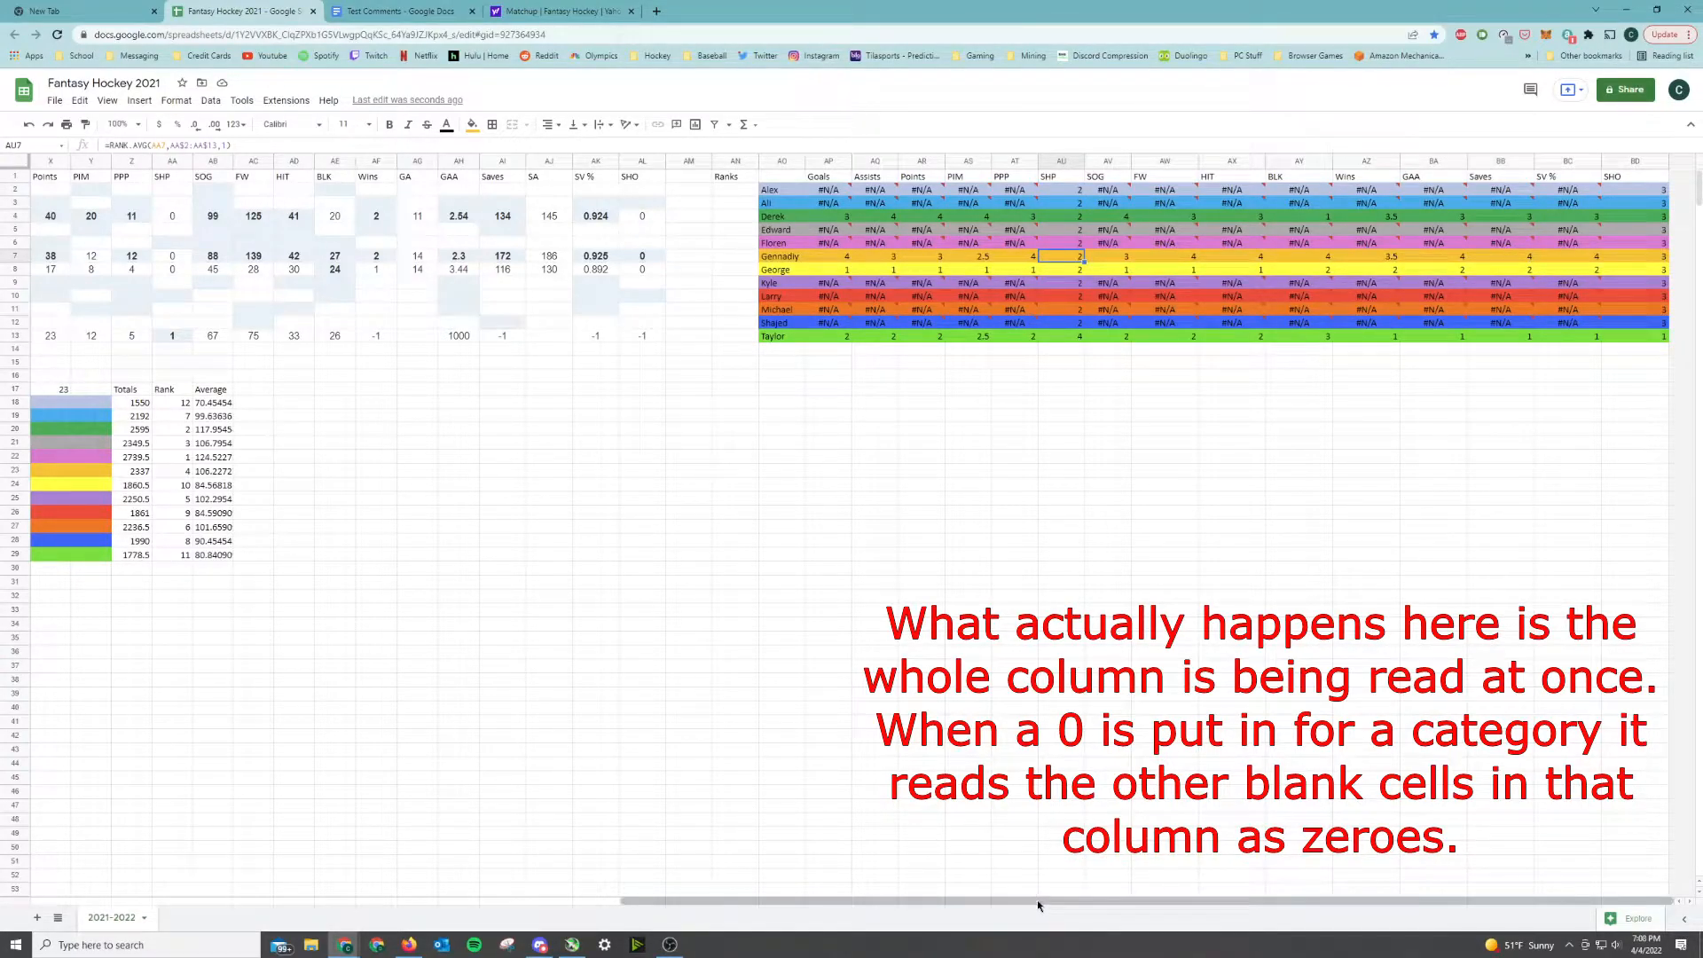
Copy the stats of McKegg Mcmuffin's opponent from goals to SHO from their Yahoo Fantasy matchup into row 3, starting at V3
left_click_drag(1037, 904, 431, 885)
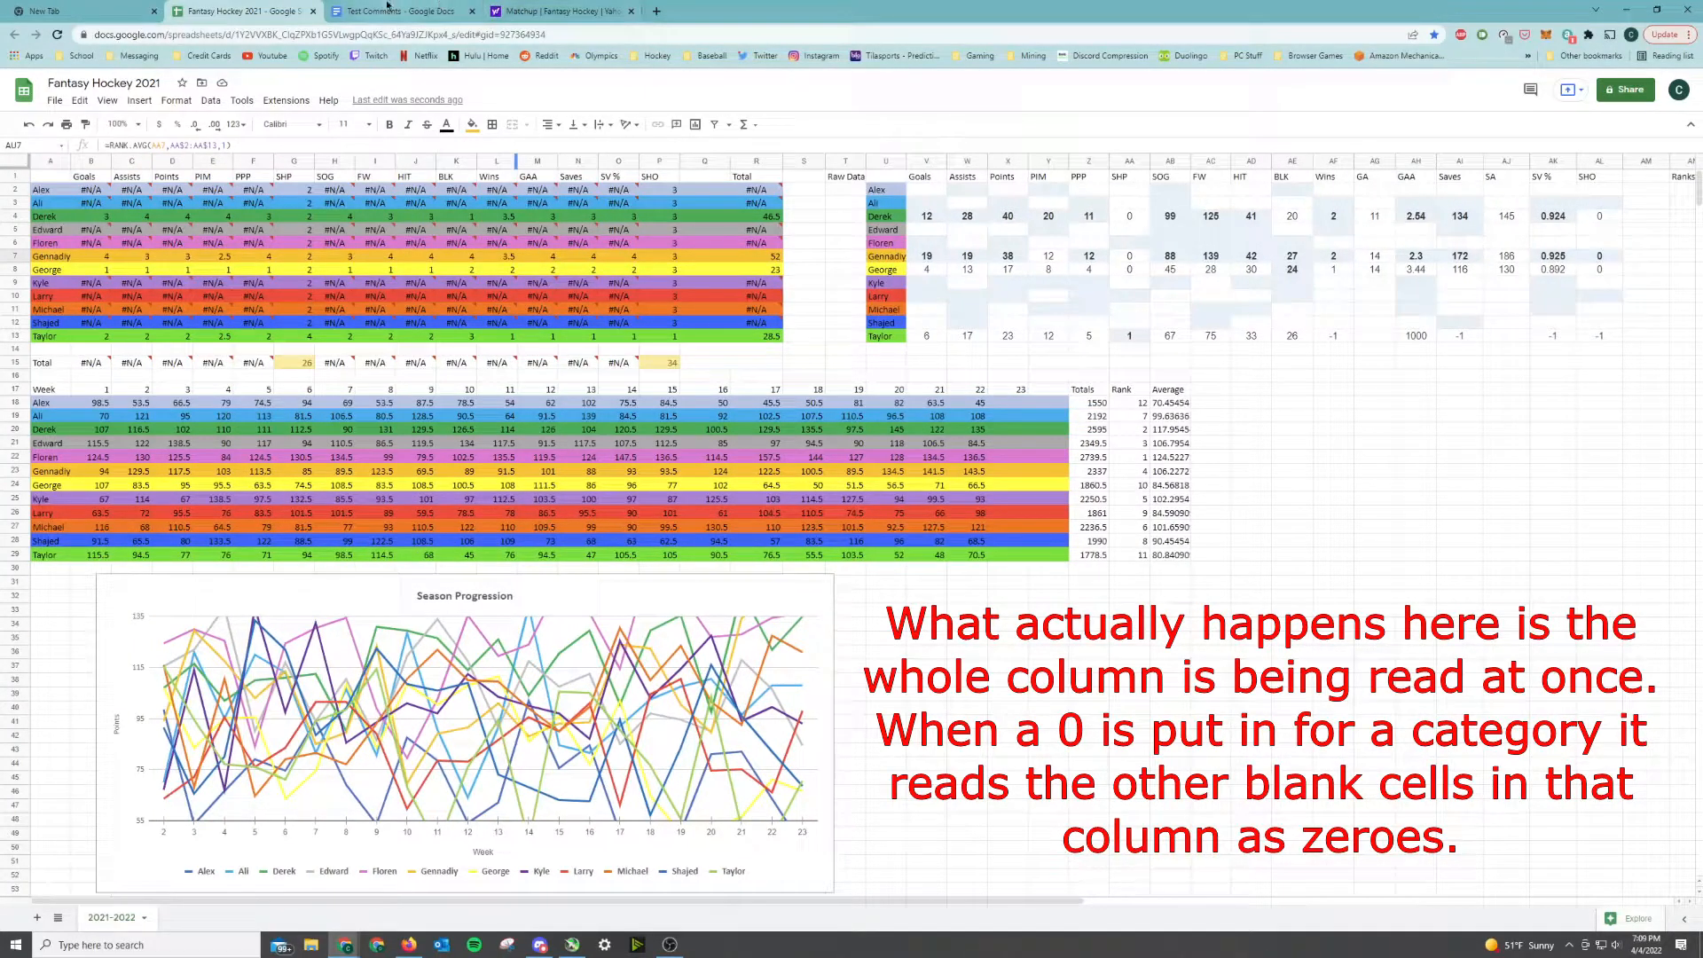
left_click(527, 10)
scroll(400, 572, "down", 20)
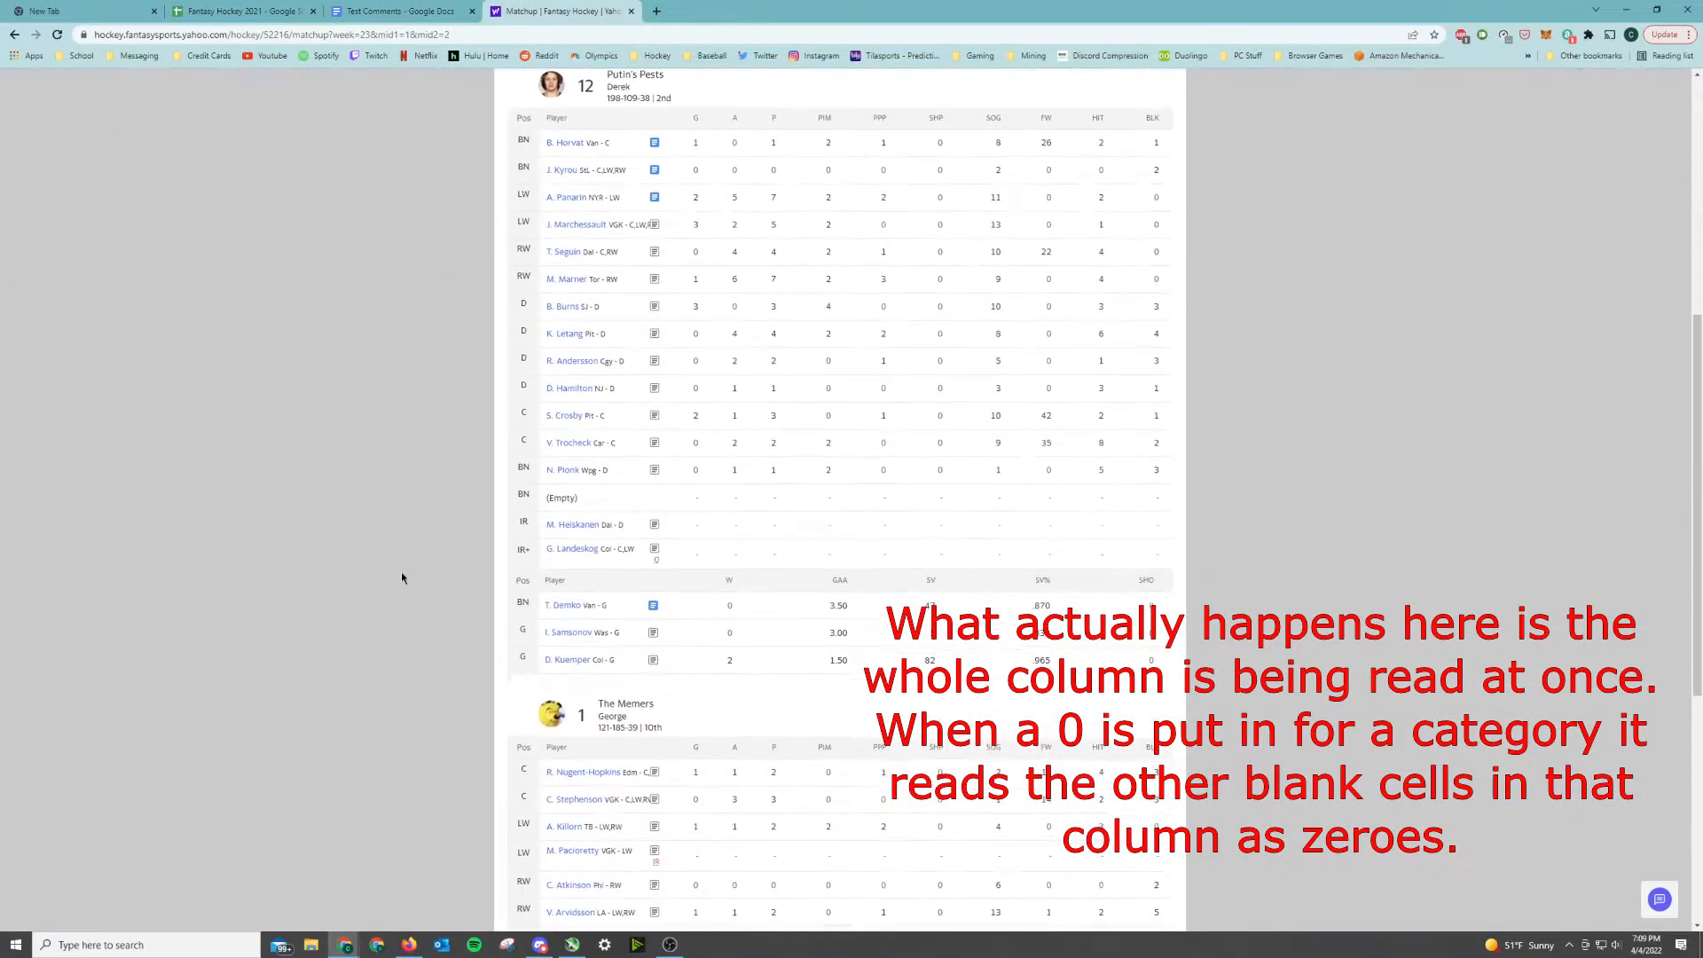
left_click(799, 682)
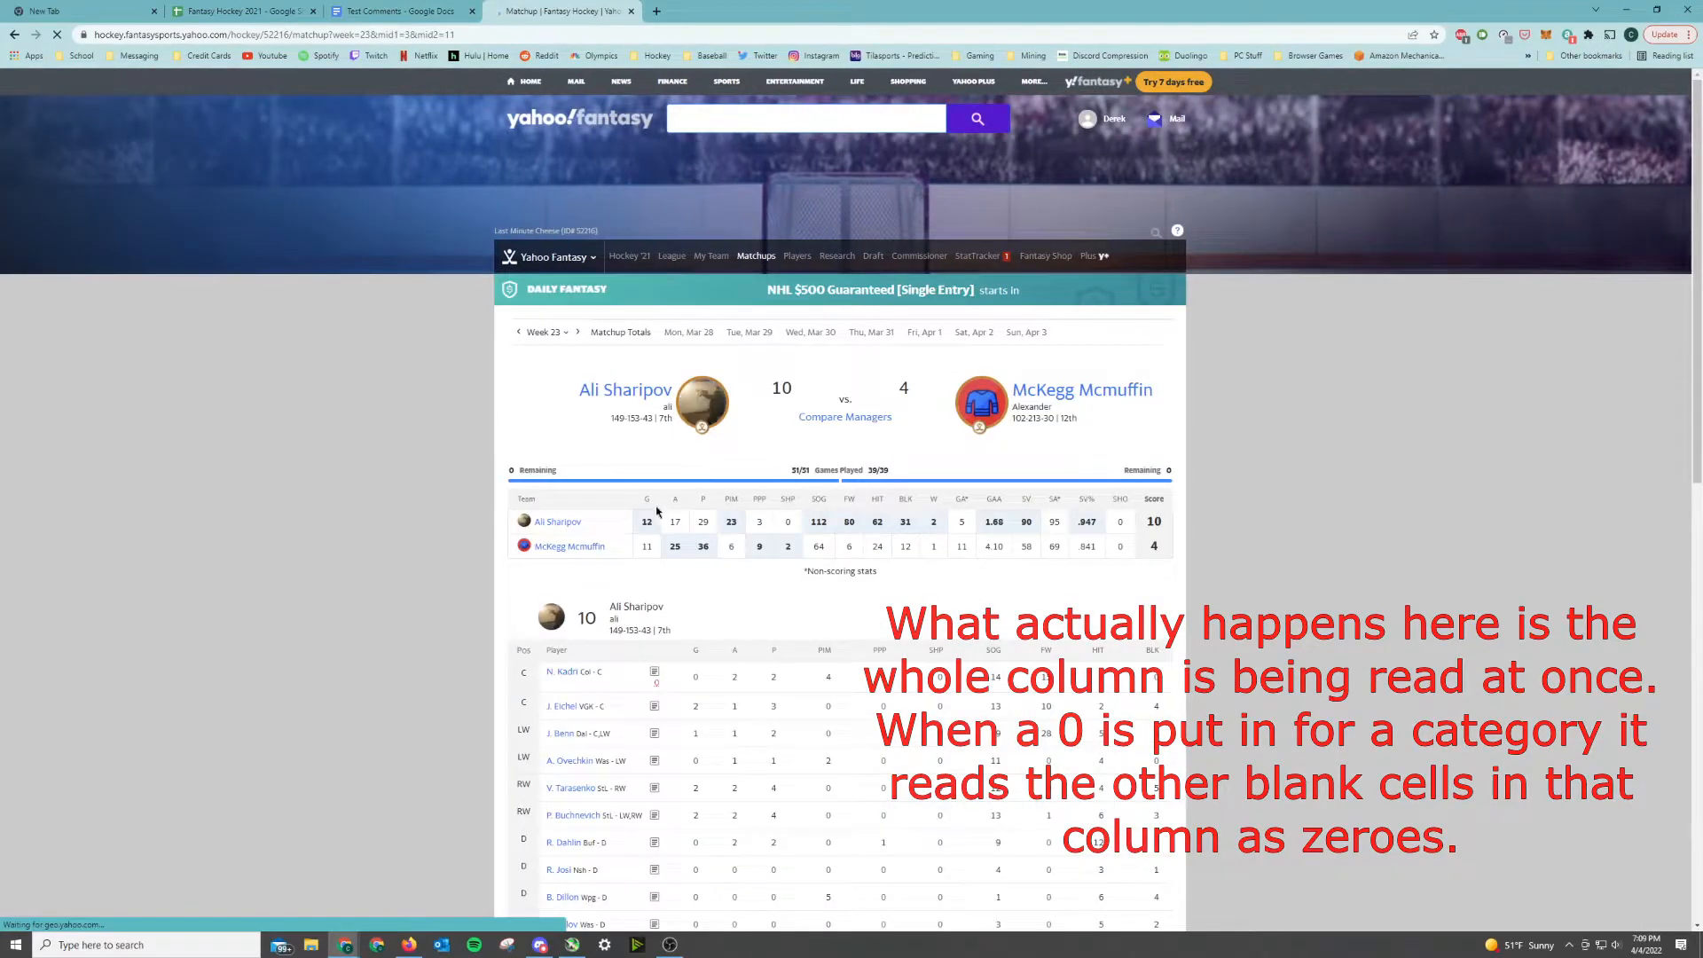
left_click_drag(639, 523, 1125, 524)
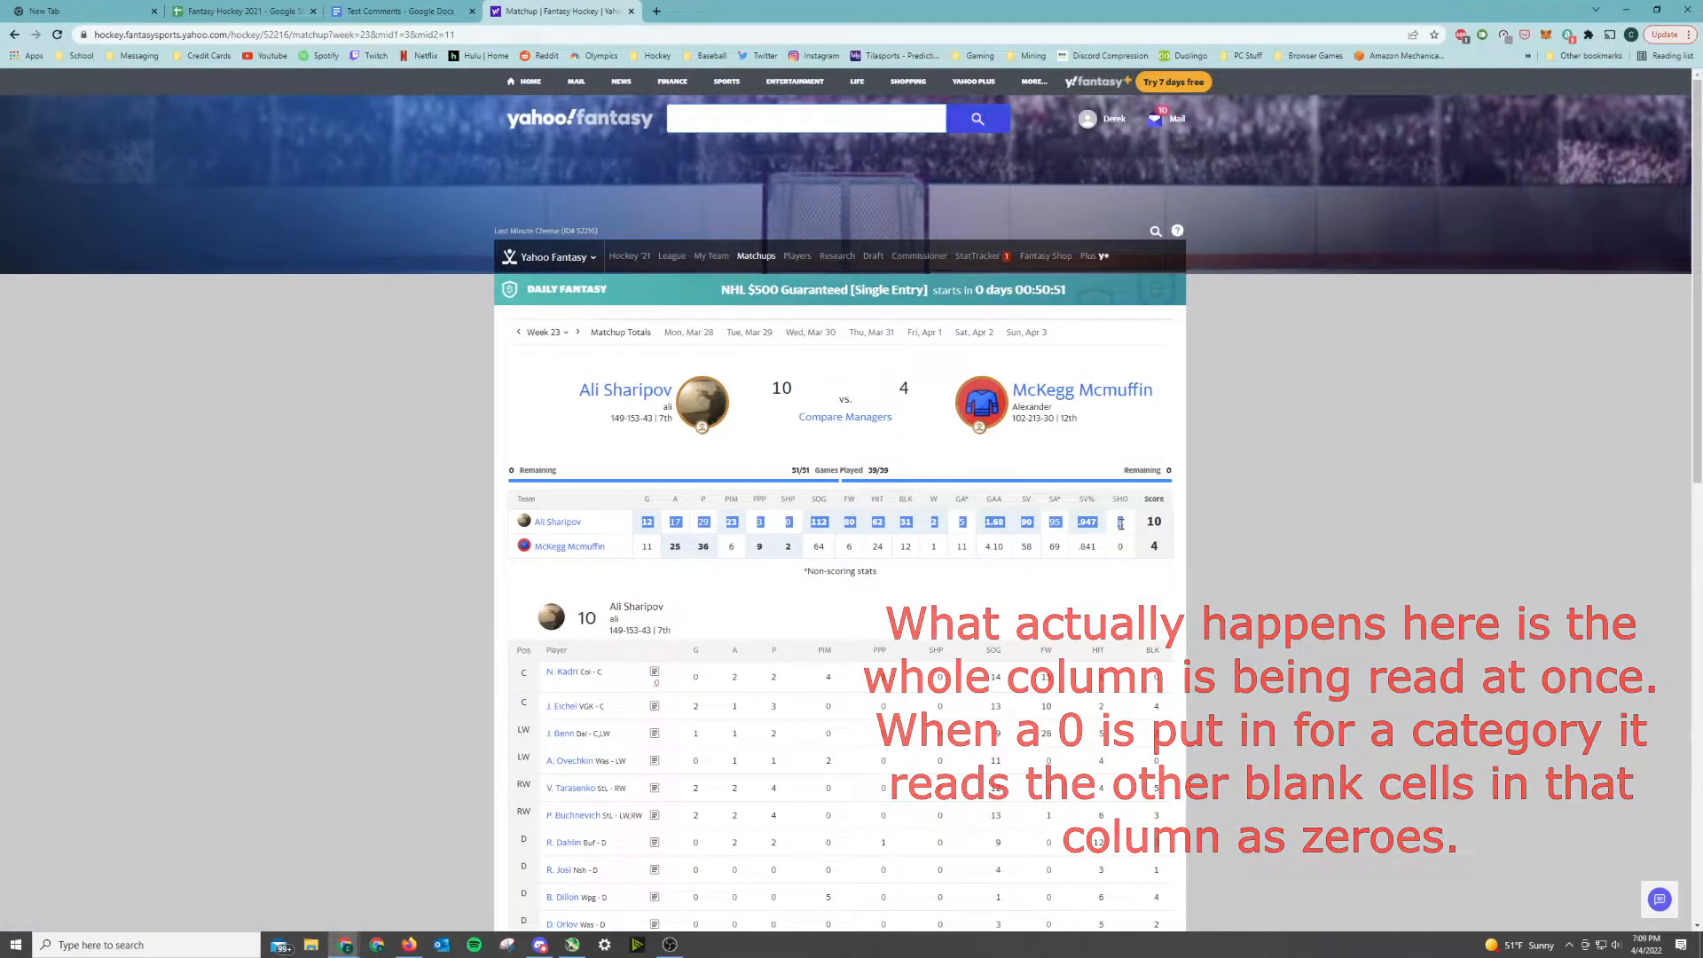
left_click(272, 8)
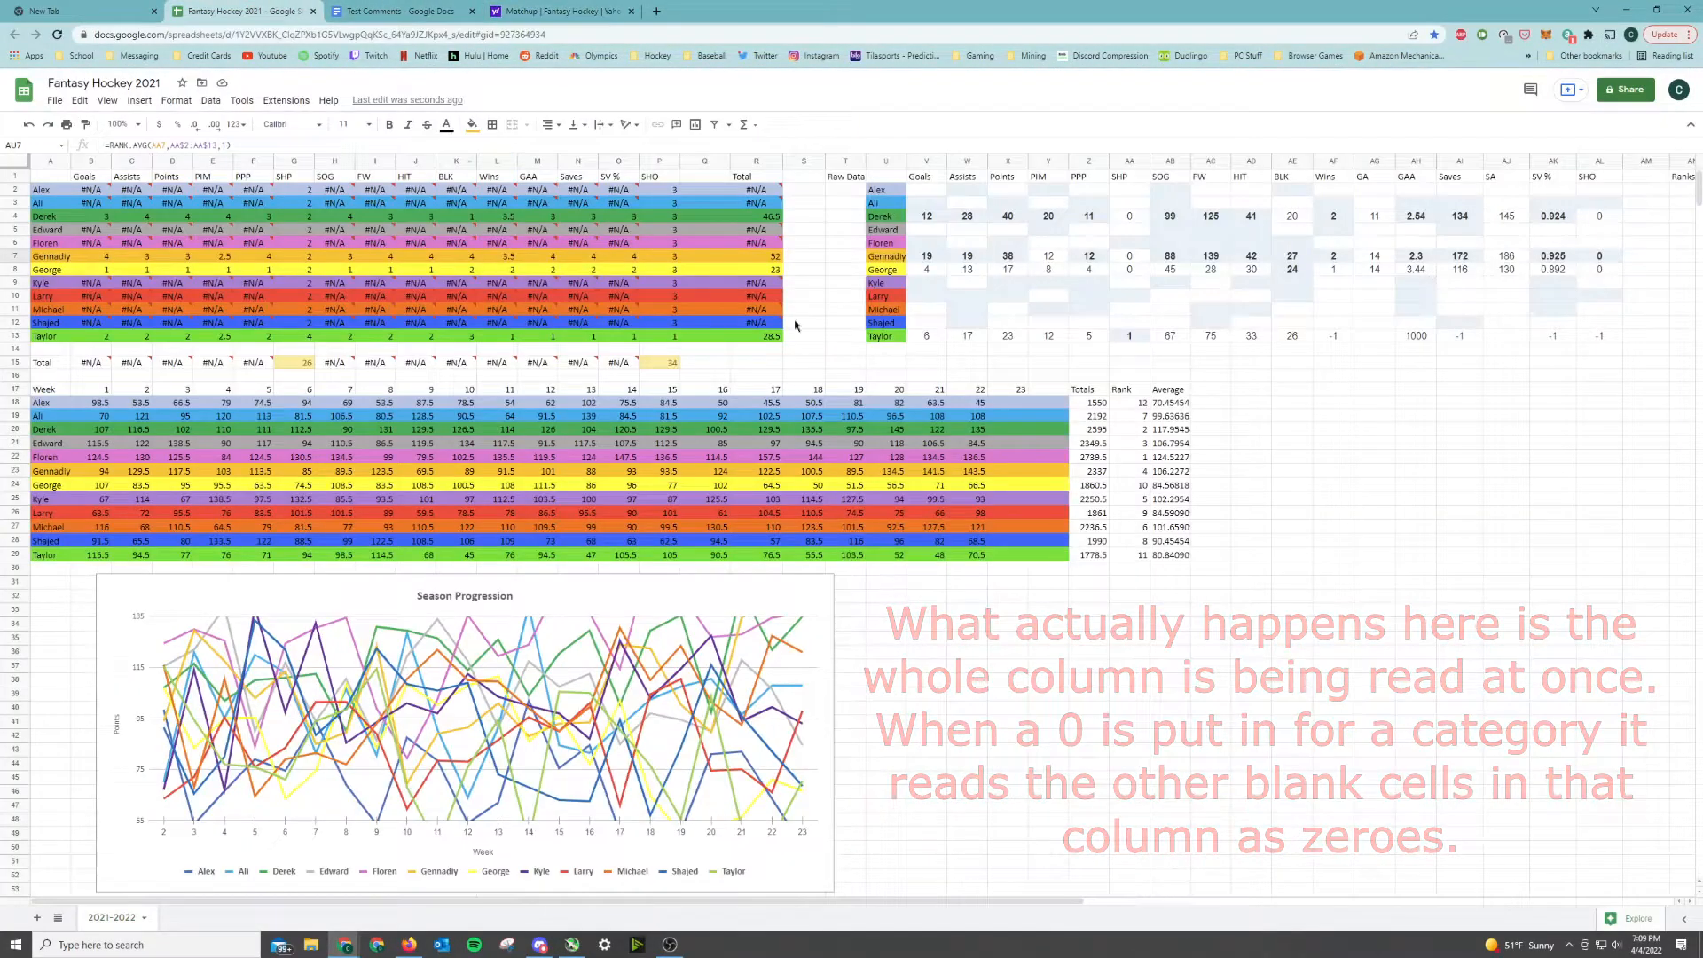
left_click(924, 204)
key("ctrl+v")
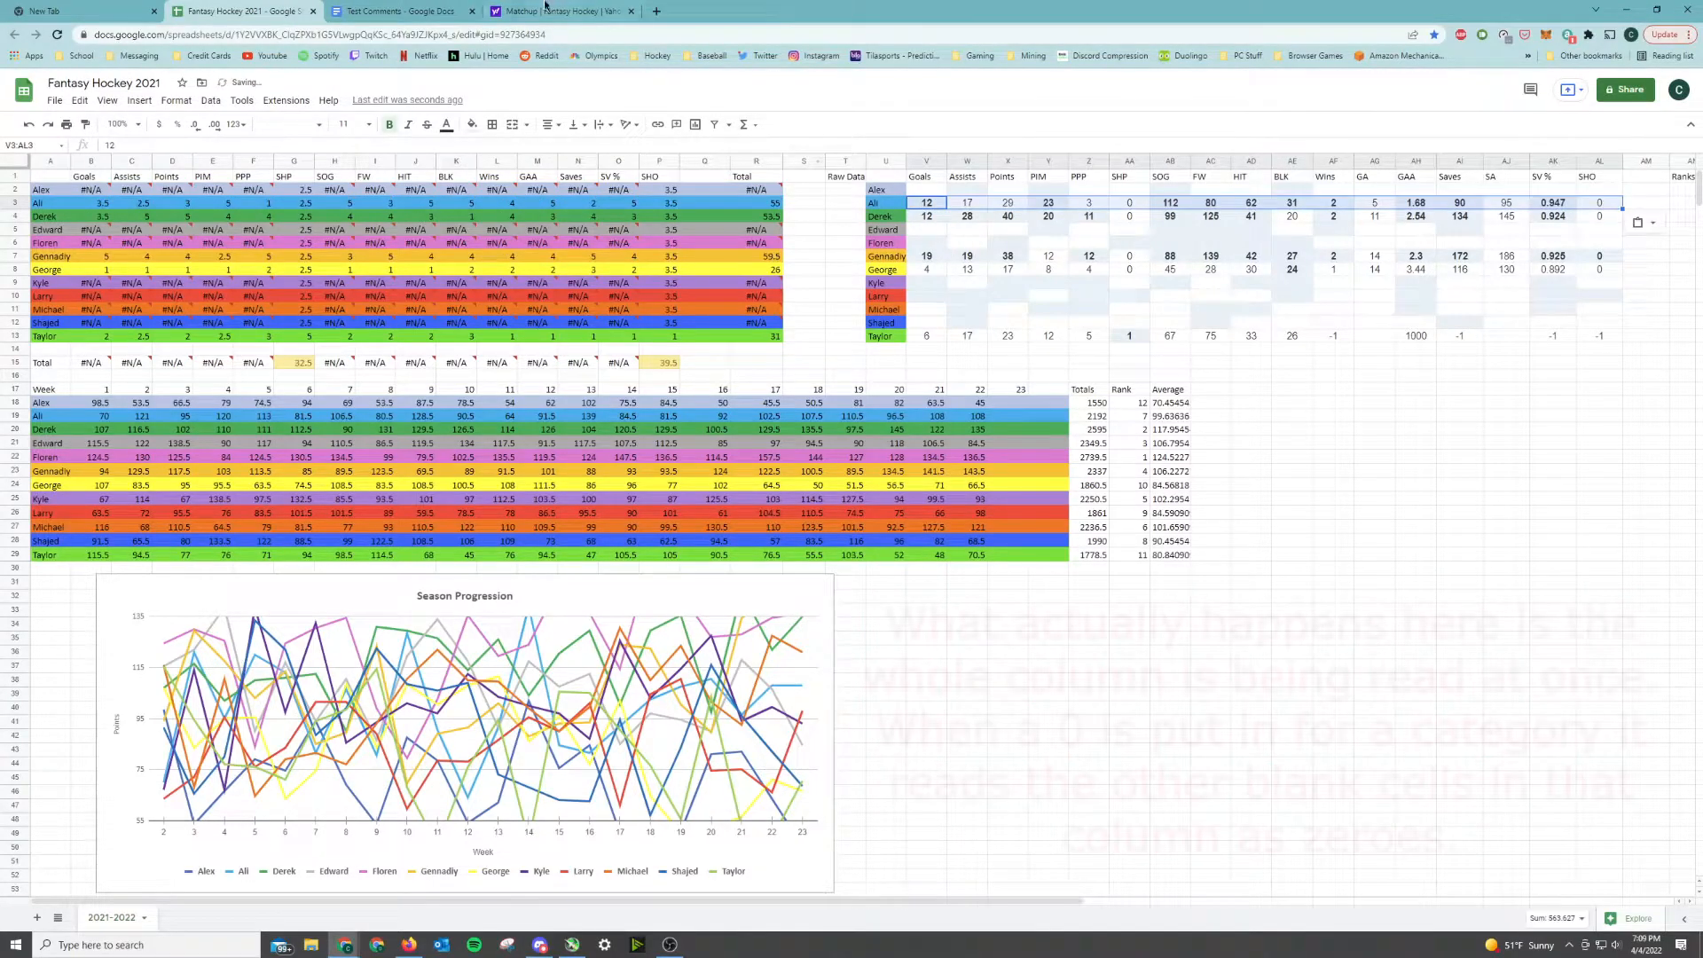
Copy the McKegg Mcmuffin stats from goals to SHO into row 2 of the raw data, starting at V2
left_click(419, 8)
left_click(559, 10)
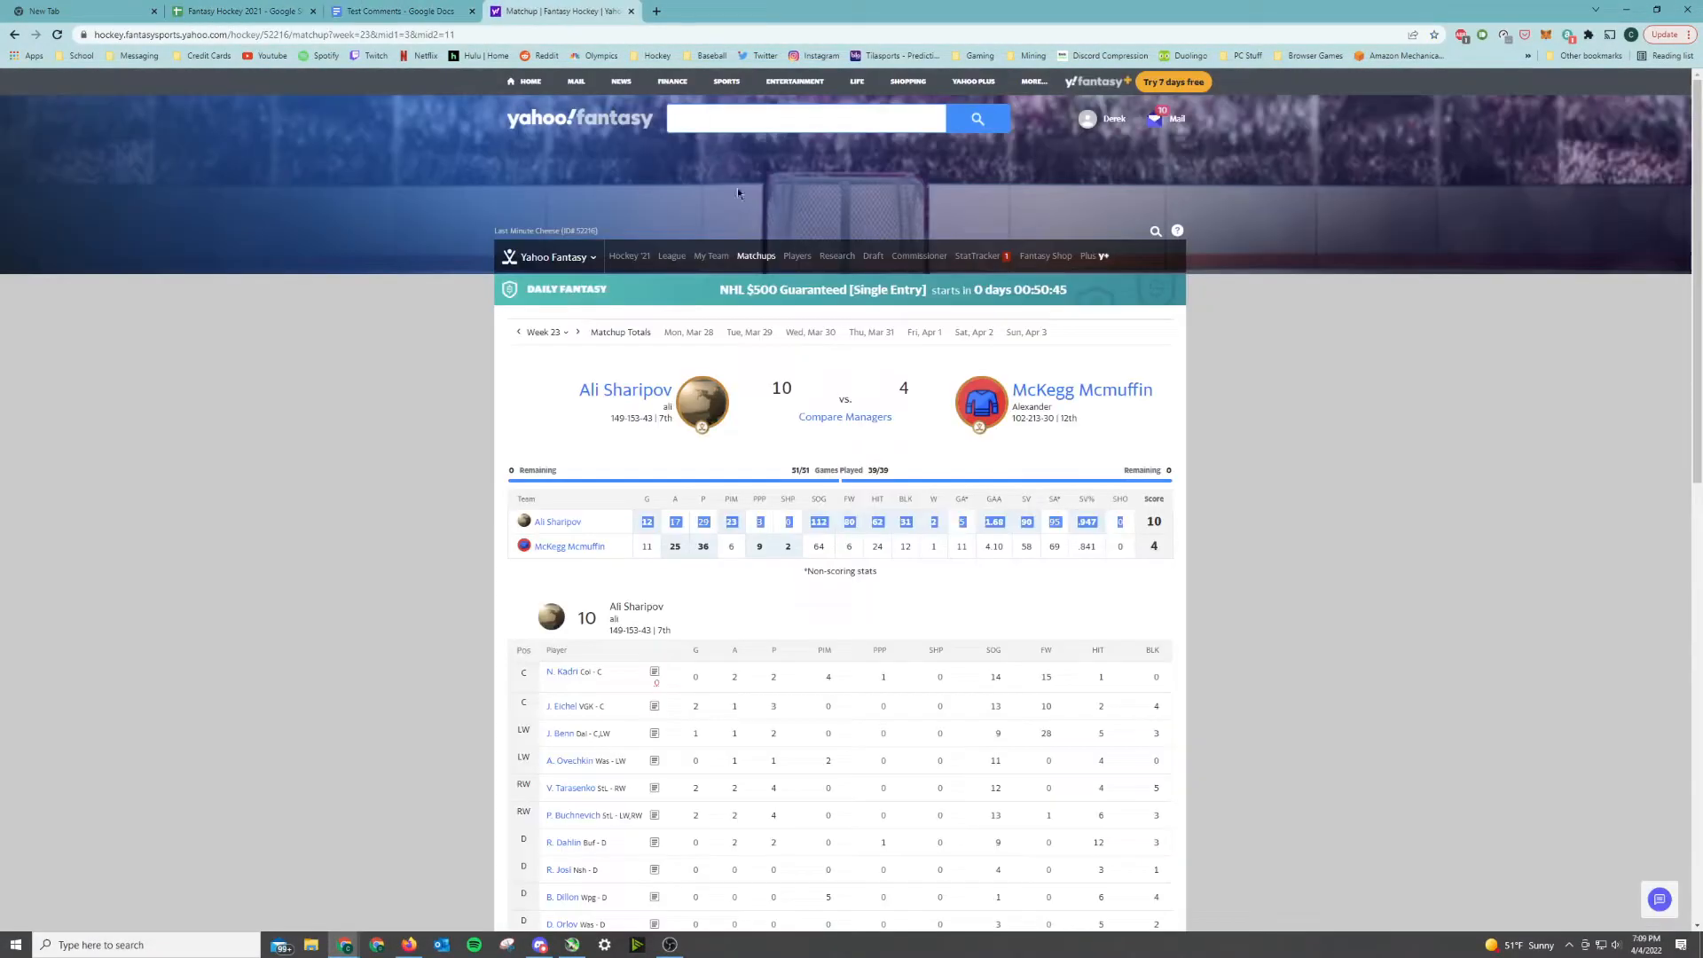
left_click_drag(644, 546, 1129, 556)
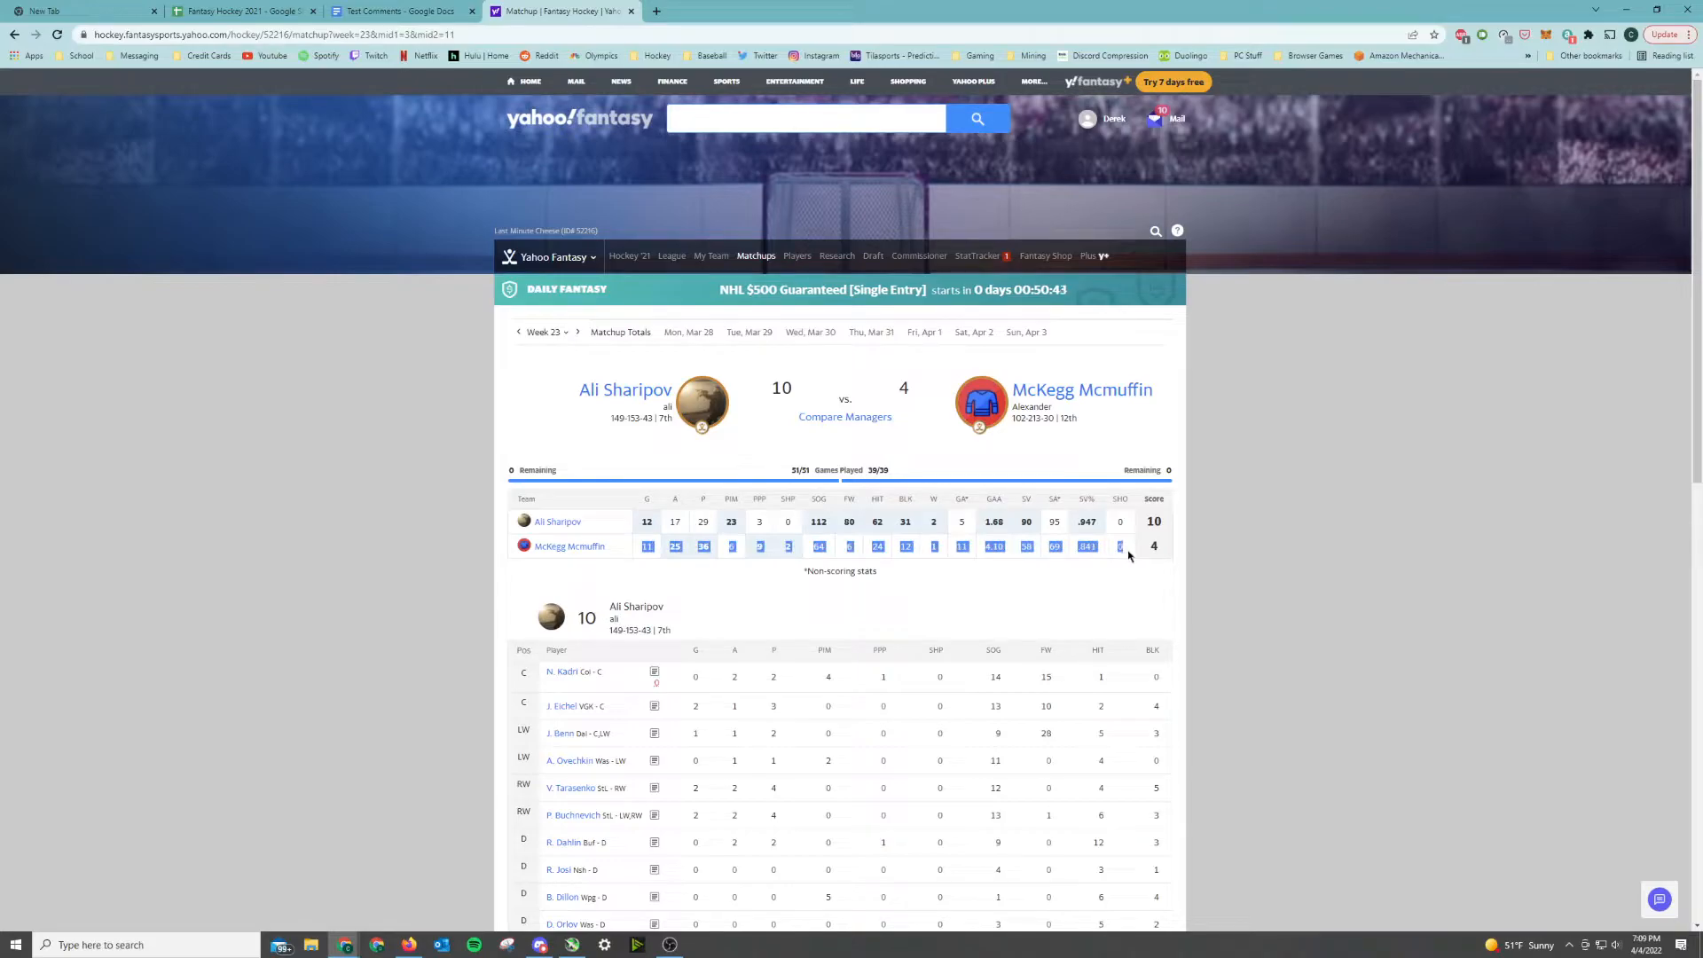
left_click(240, 11)
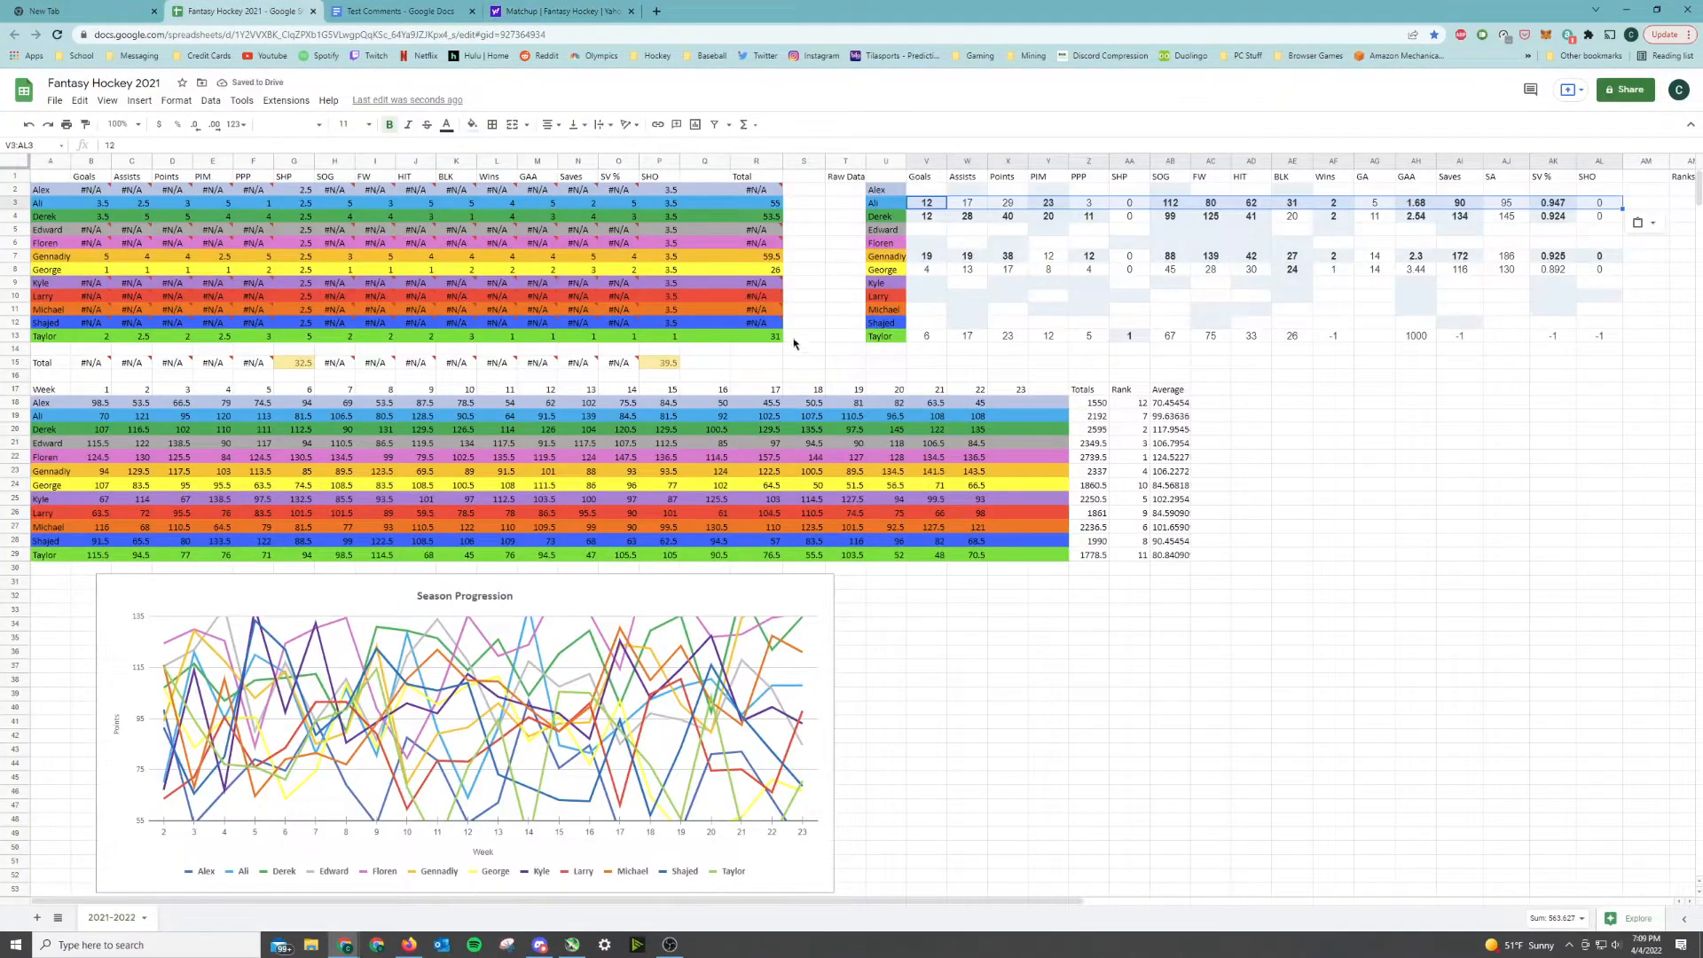
left_click(926, 189)
key("ctrl+v")
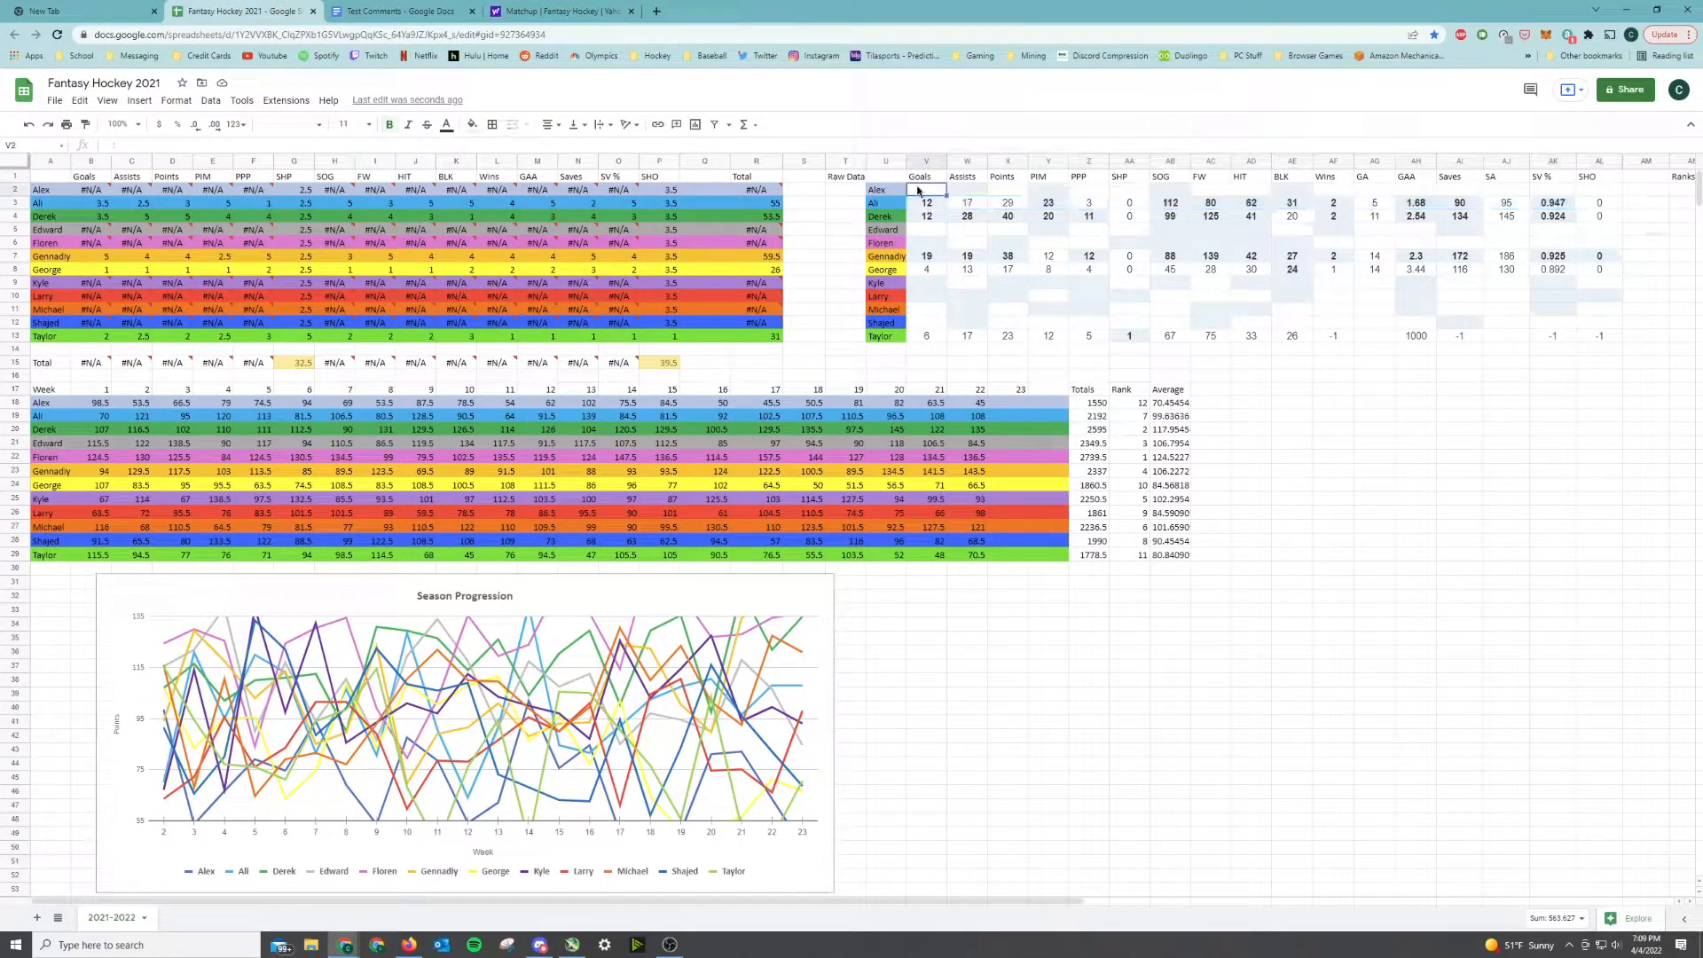
left_click(1290, 403)
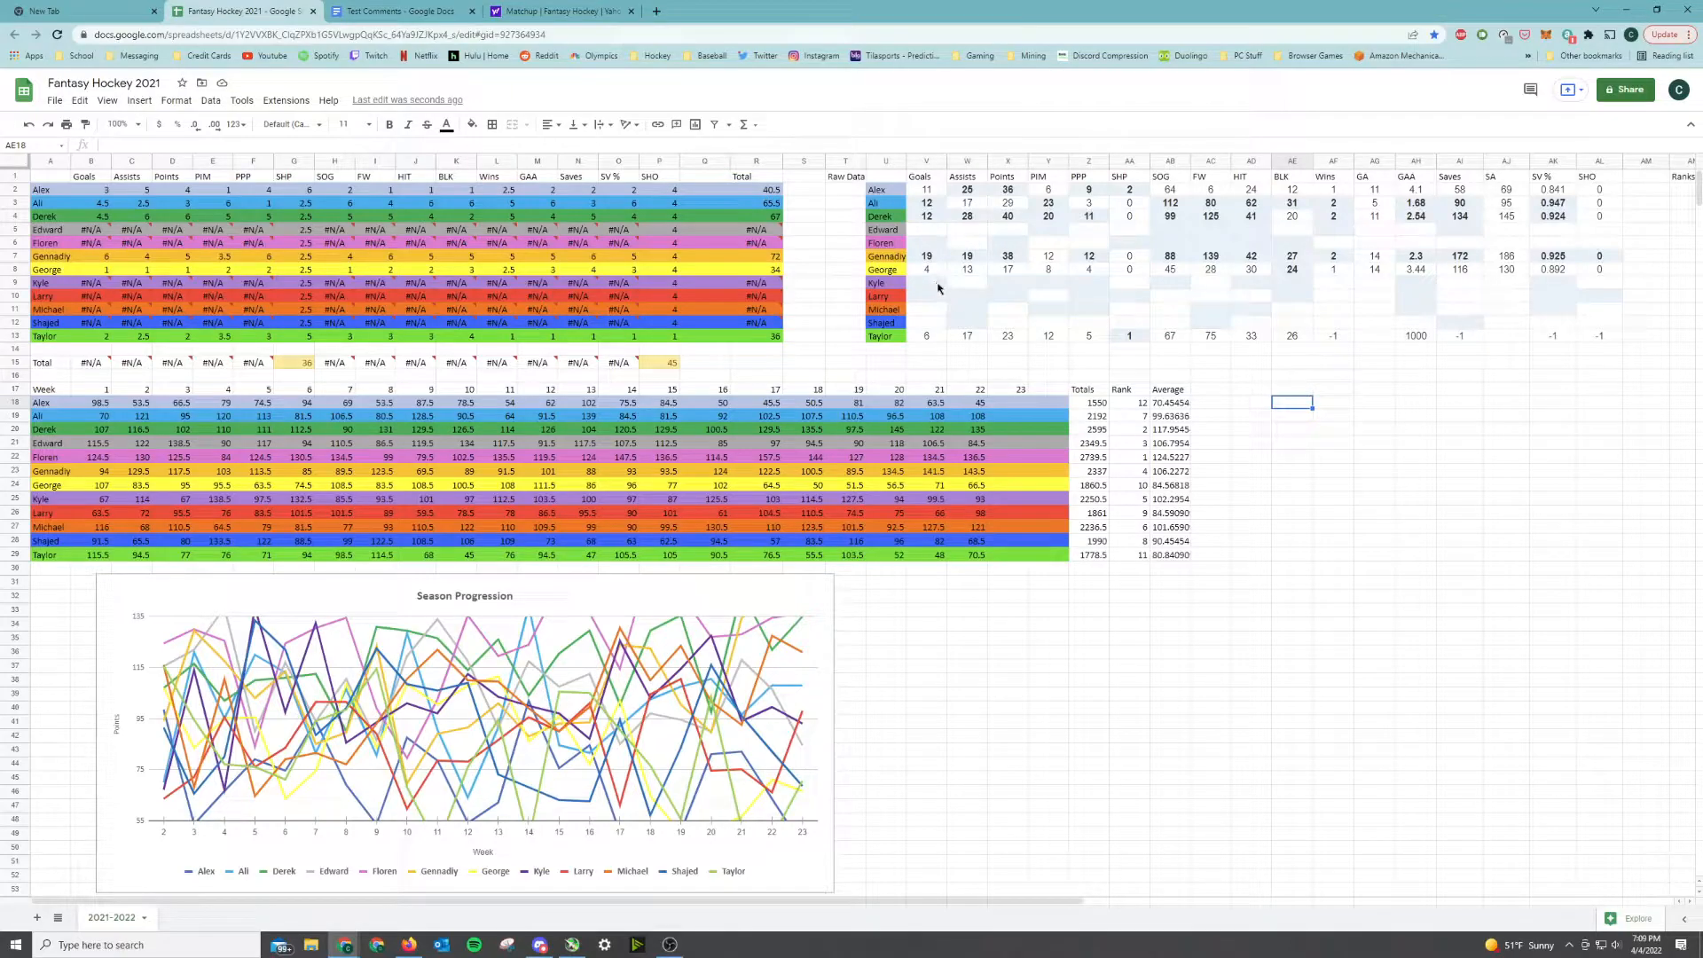
Copy the totals in R2:R13 and paste them as values only into the Week 23 column, starting at X18
left_click_drag(747, 197, 777, 343)
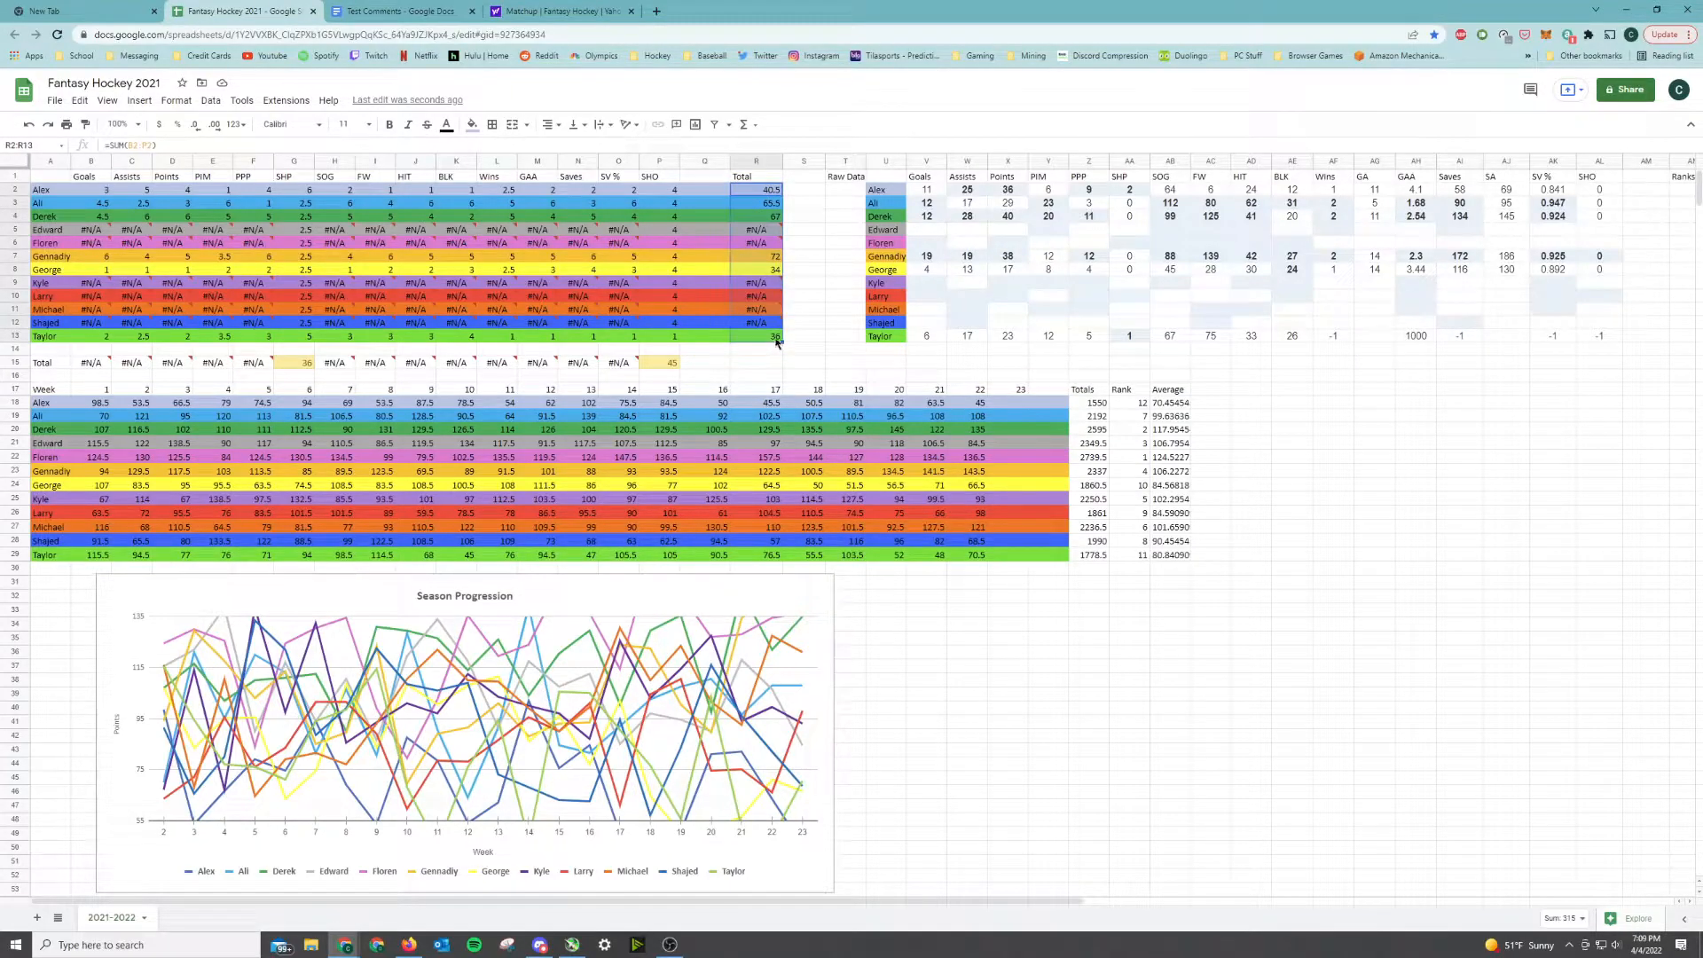
key("ctrl+c")
right_click(1005, 404)
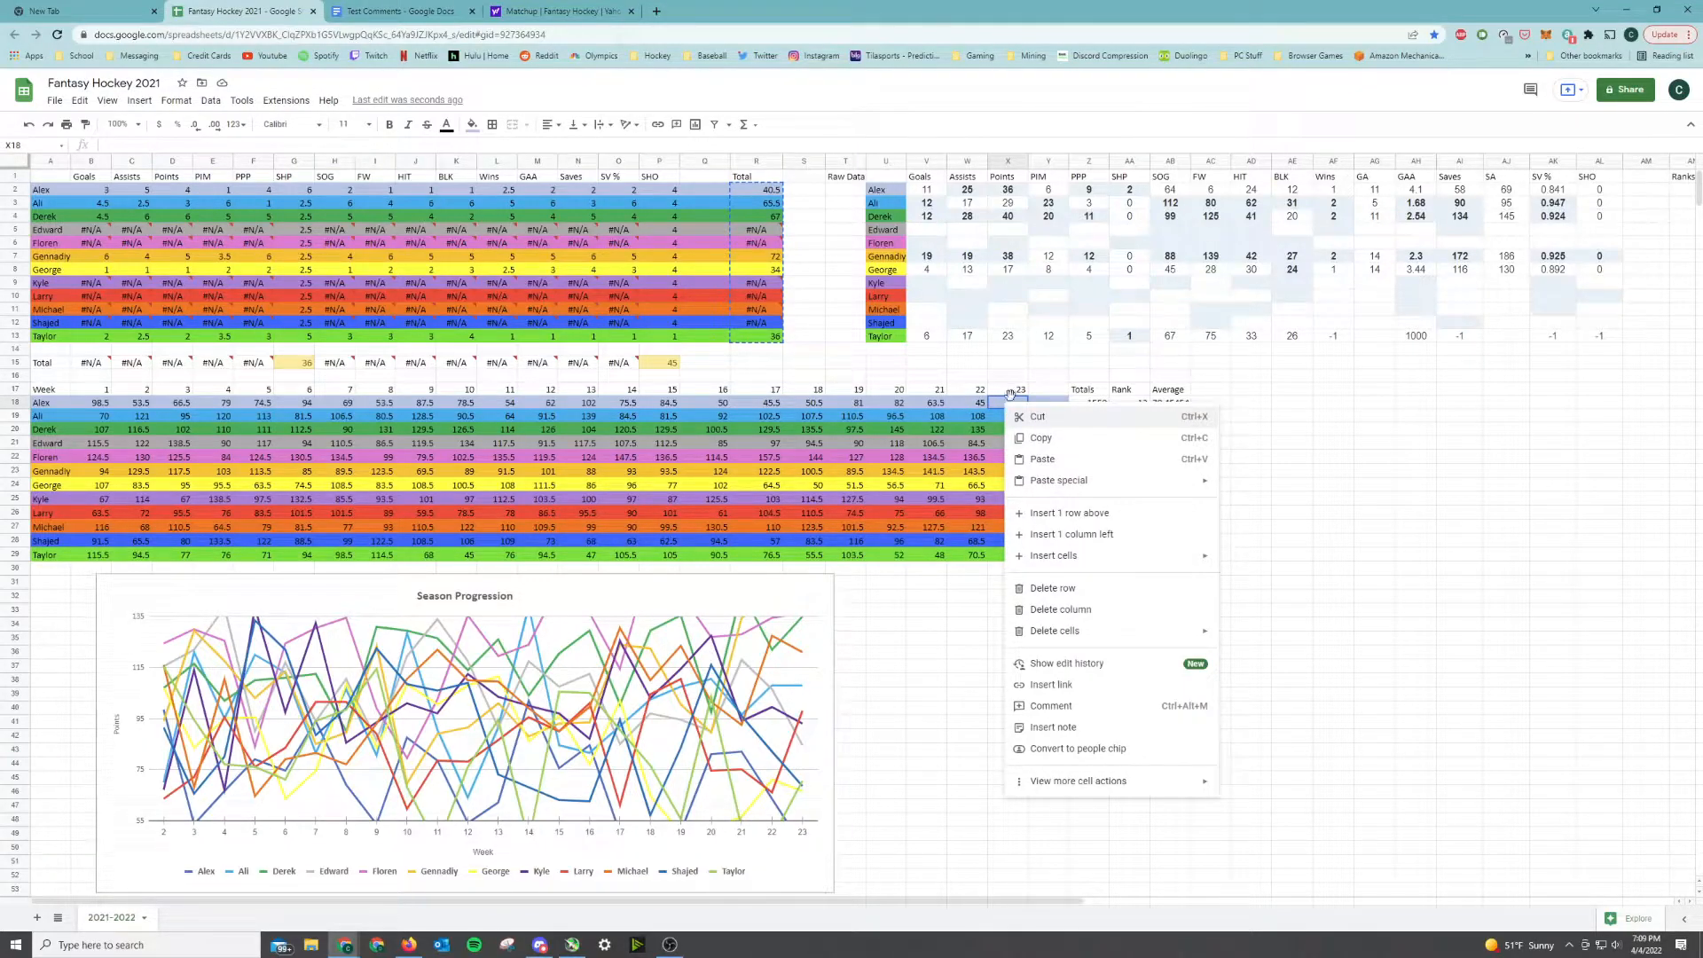
mouse_move(1179, 483)
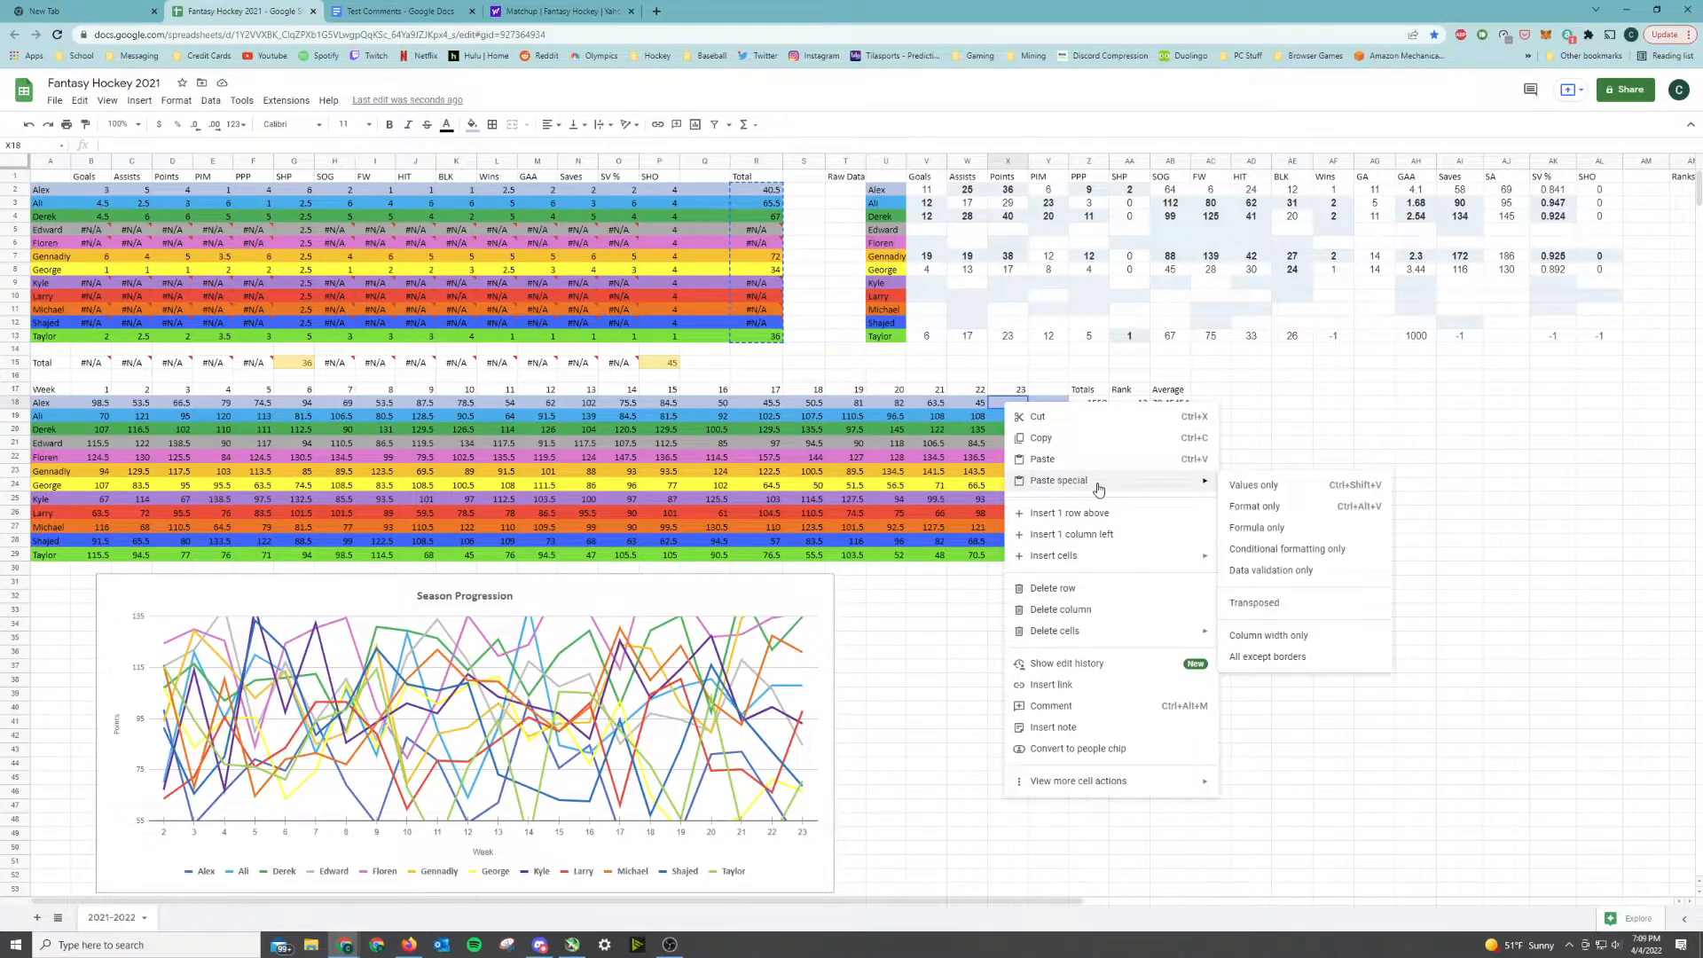
left_click(1268, 485)
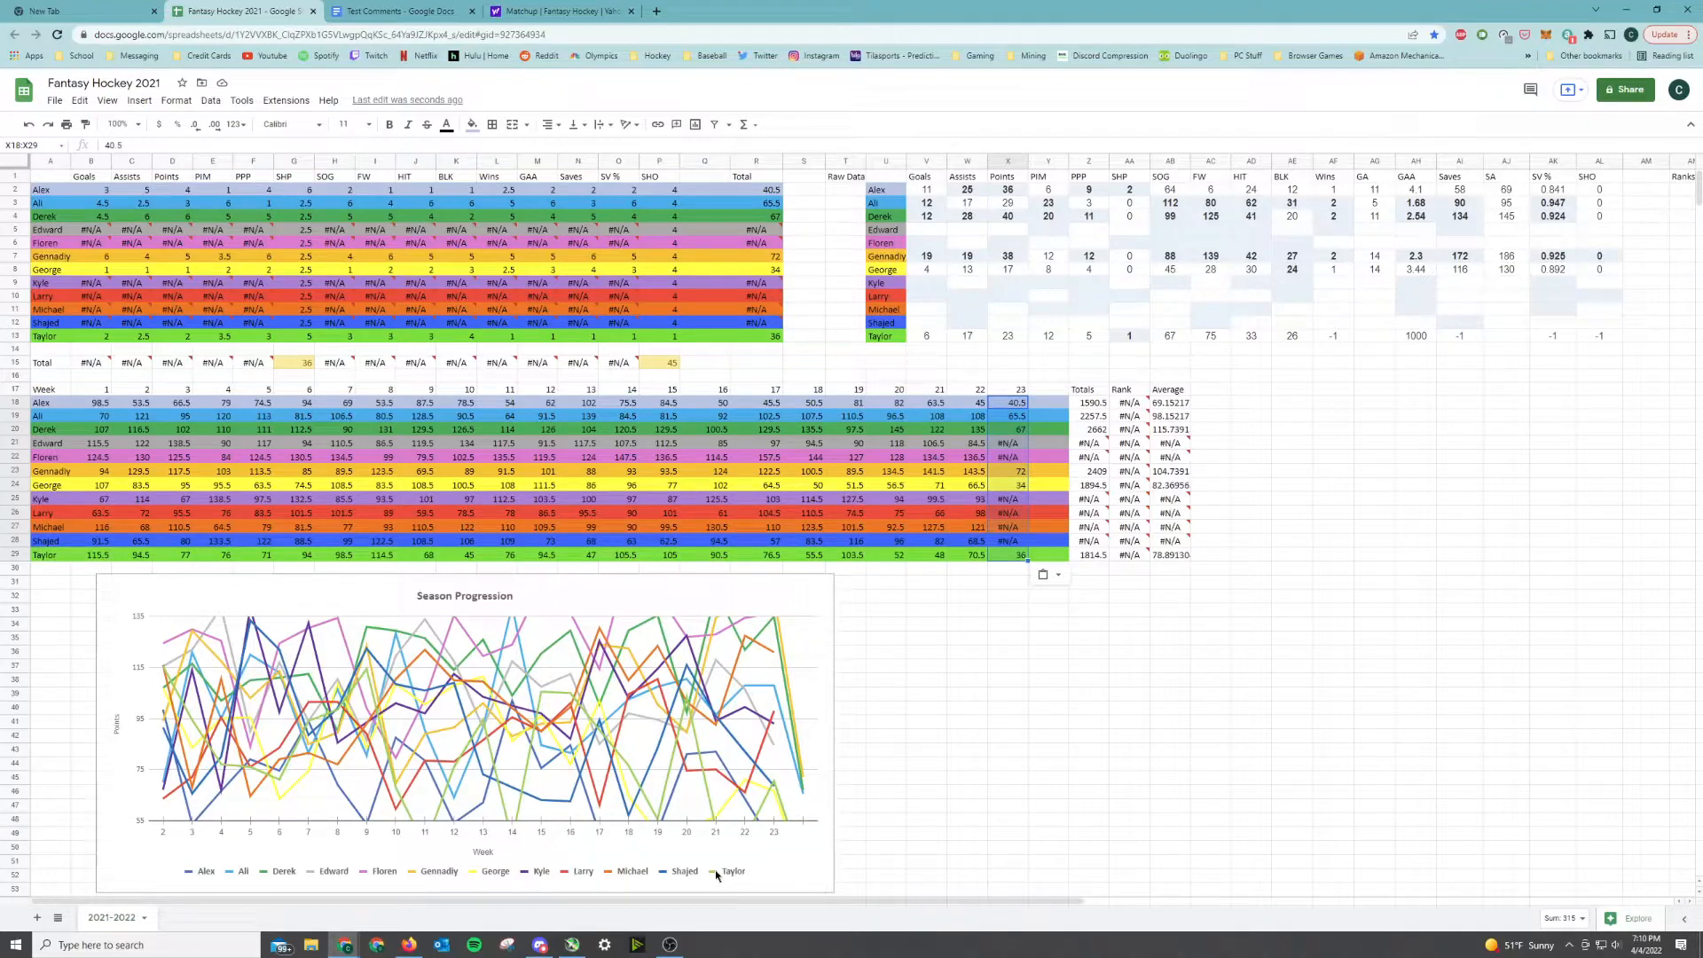
Try a different player name in A24 of the weekly table and select the Season Progression chart
left_click(49, 486)
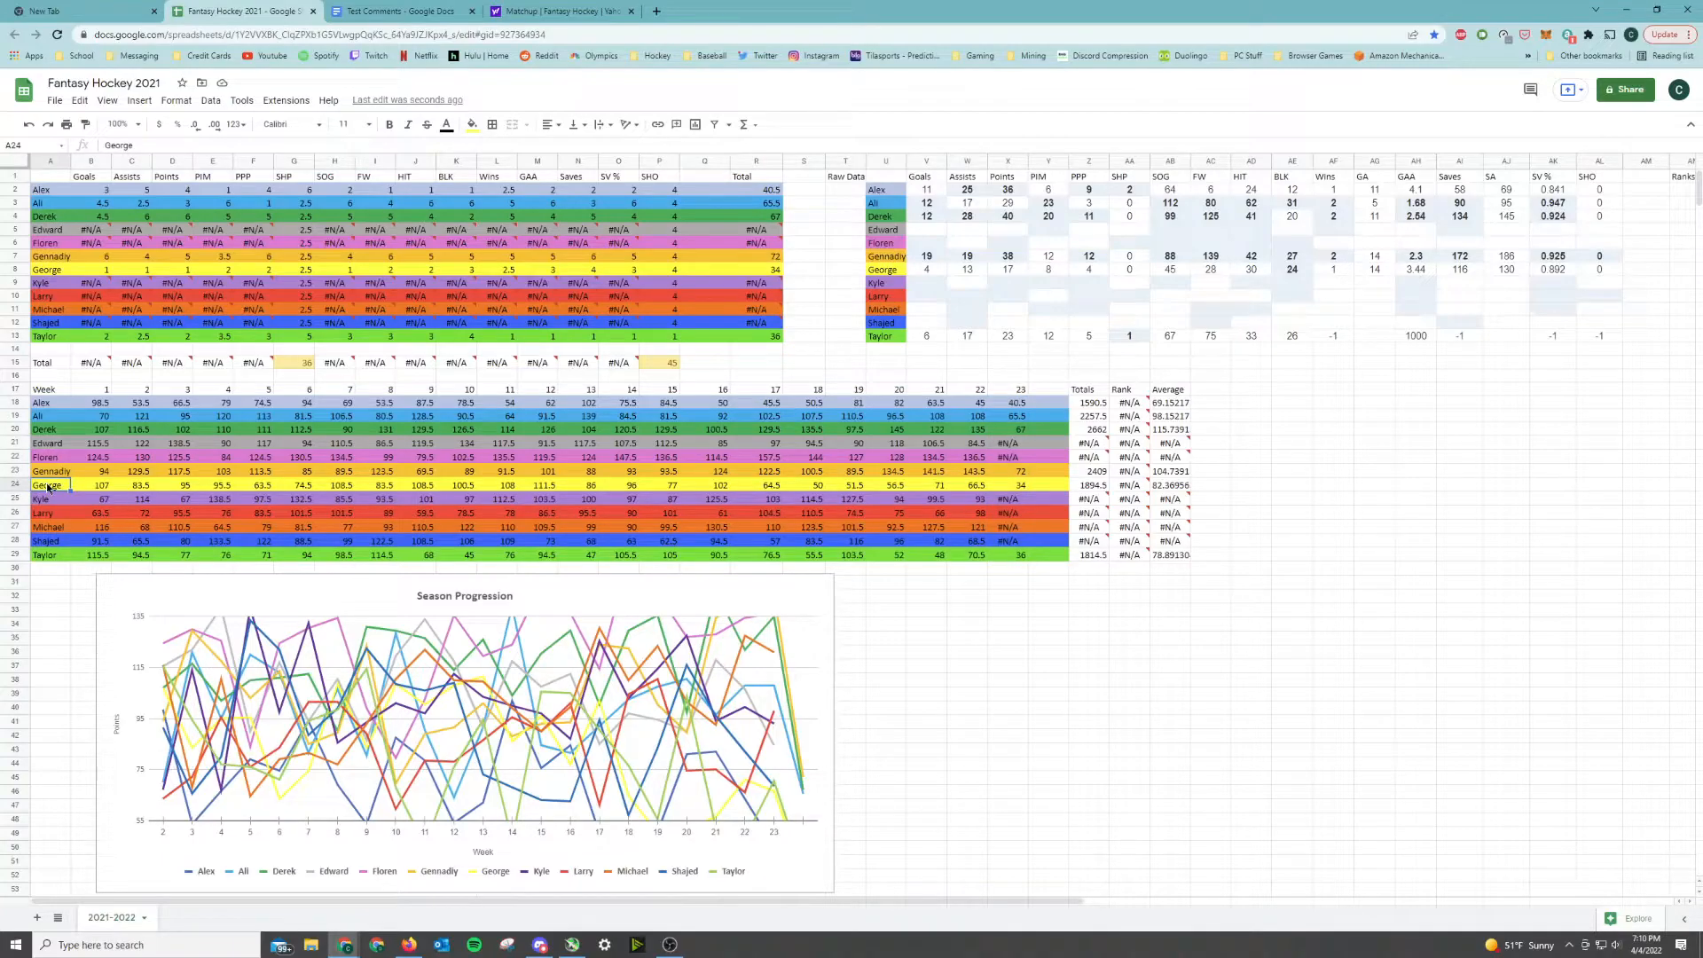
type("Jerere")
key("Return")
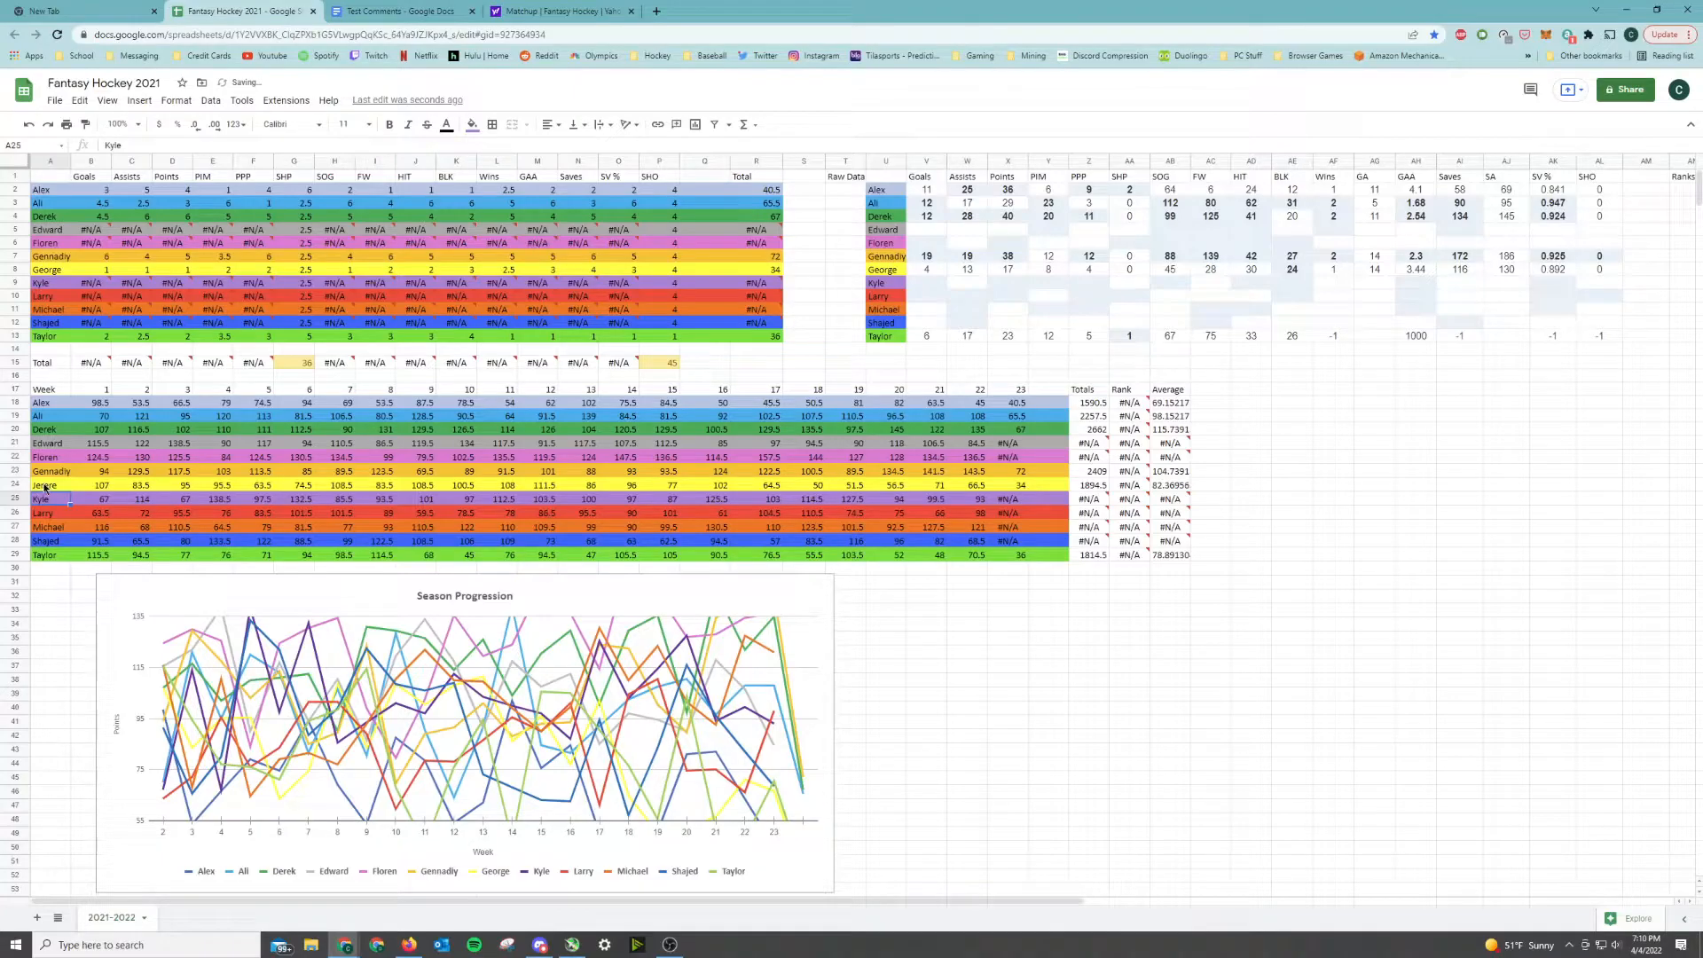
key("Down")
key("Right")
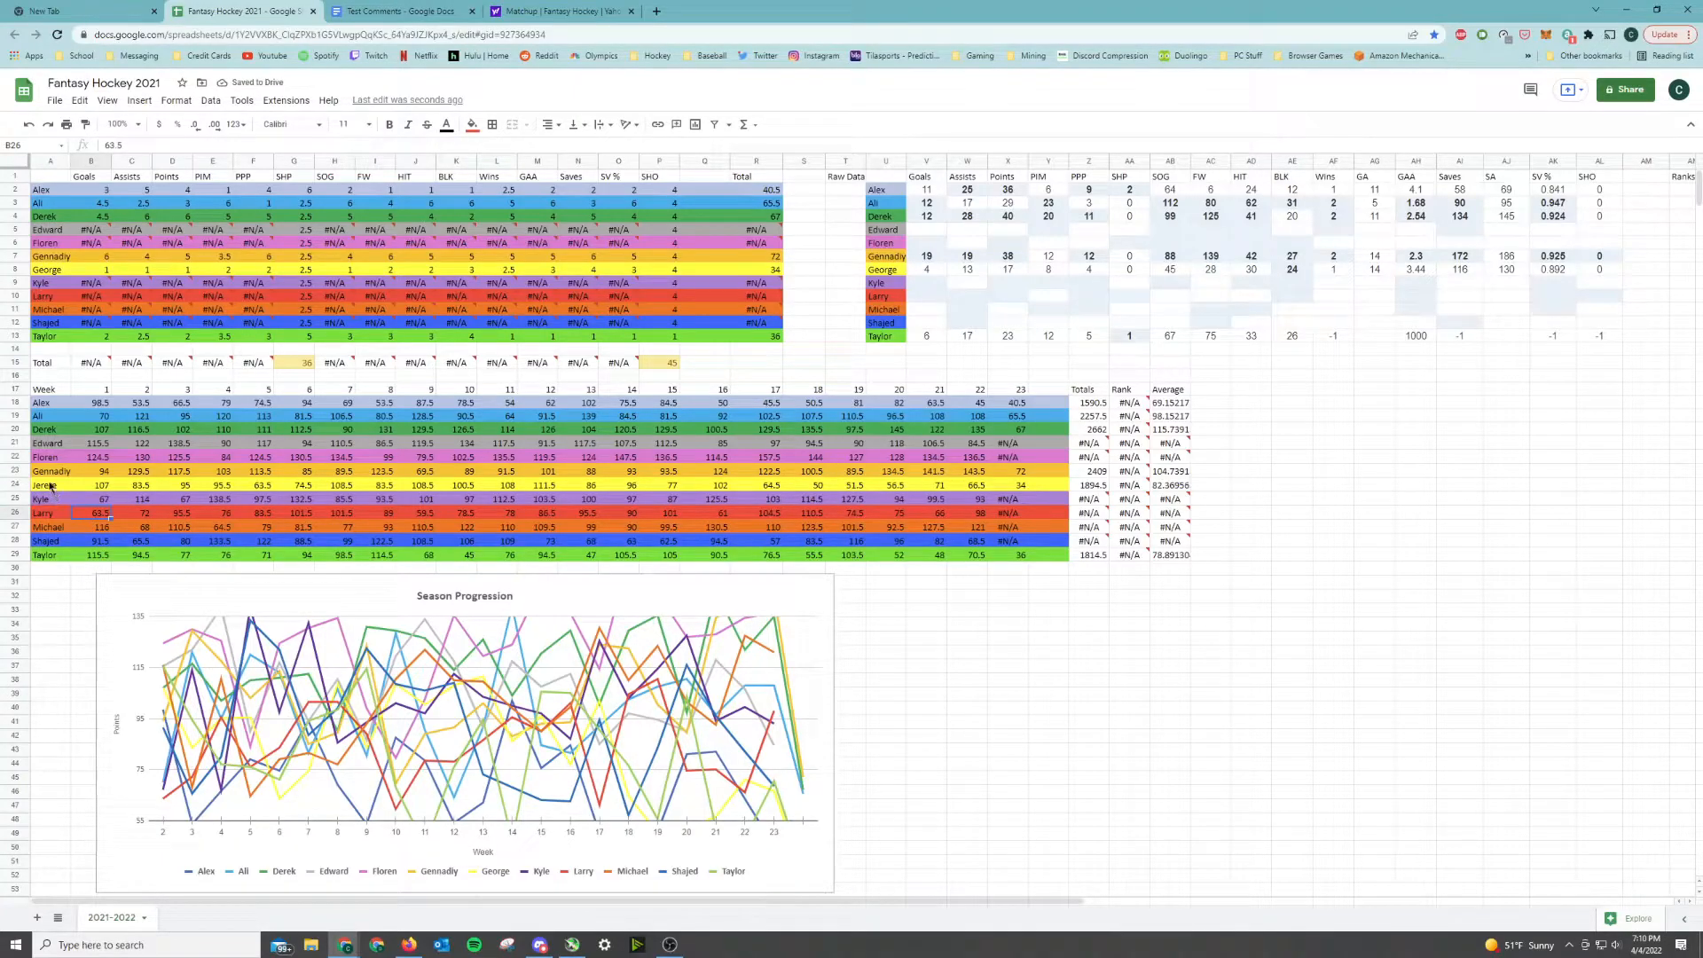
left_click(505, 851)
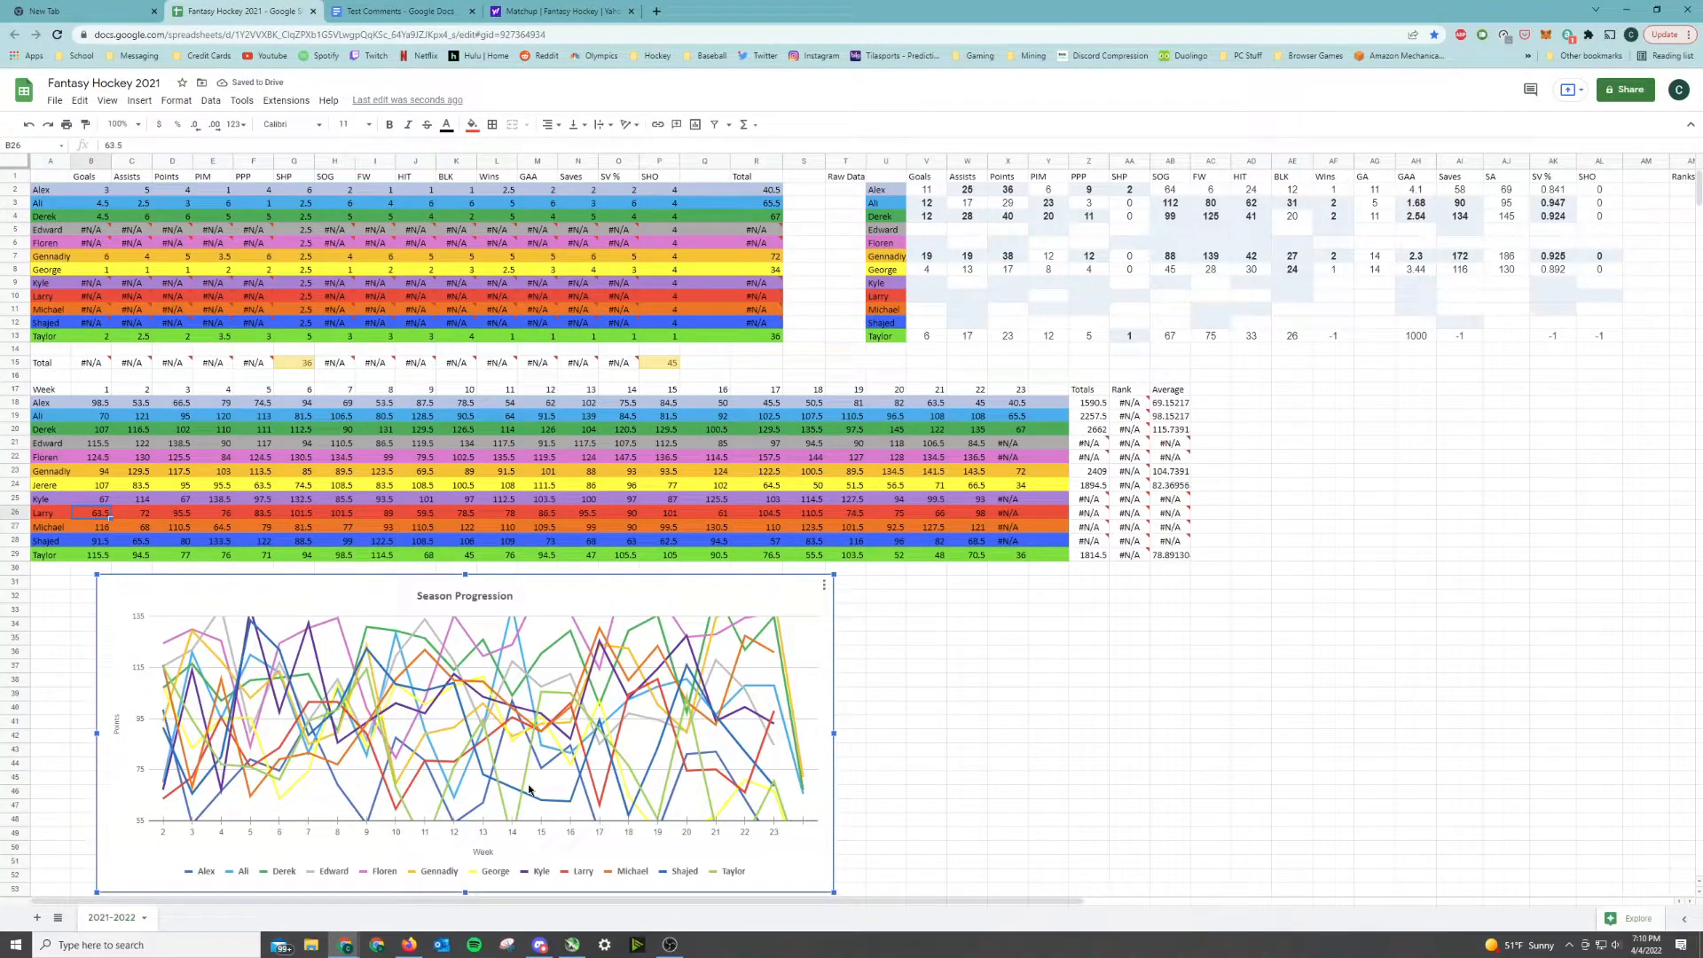
Enter s in X24, and undo both that entry and the name change in A24
left_click(1010, 489)
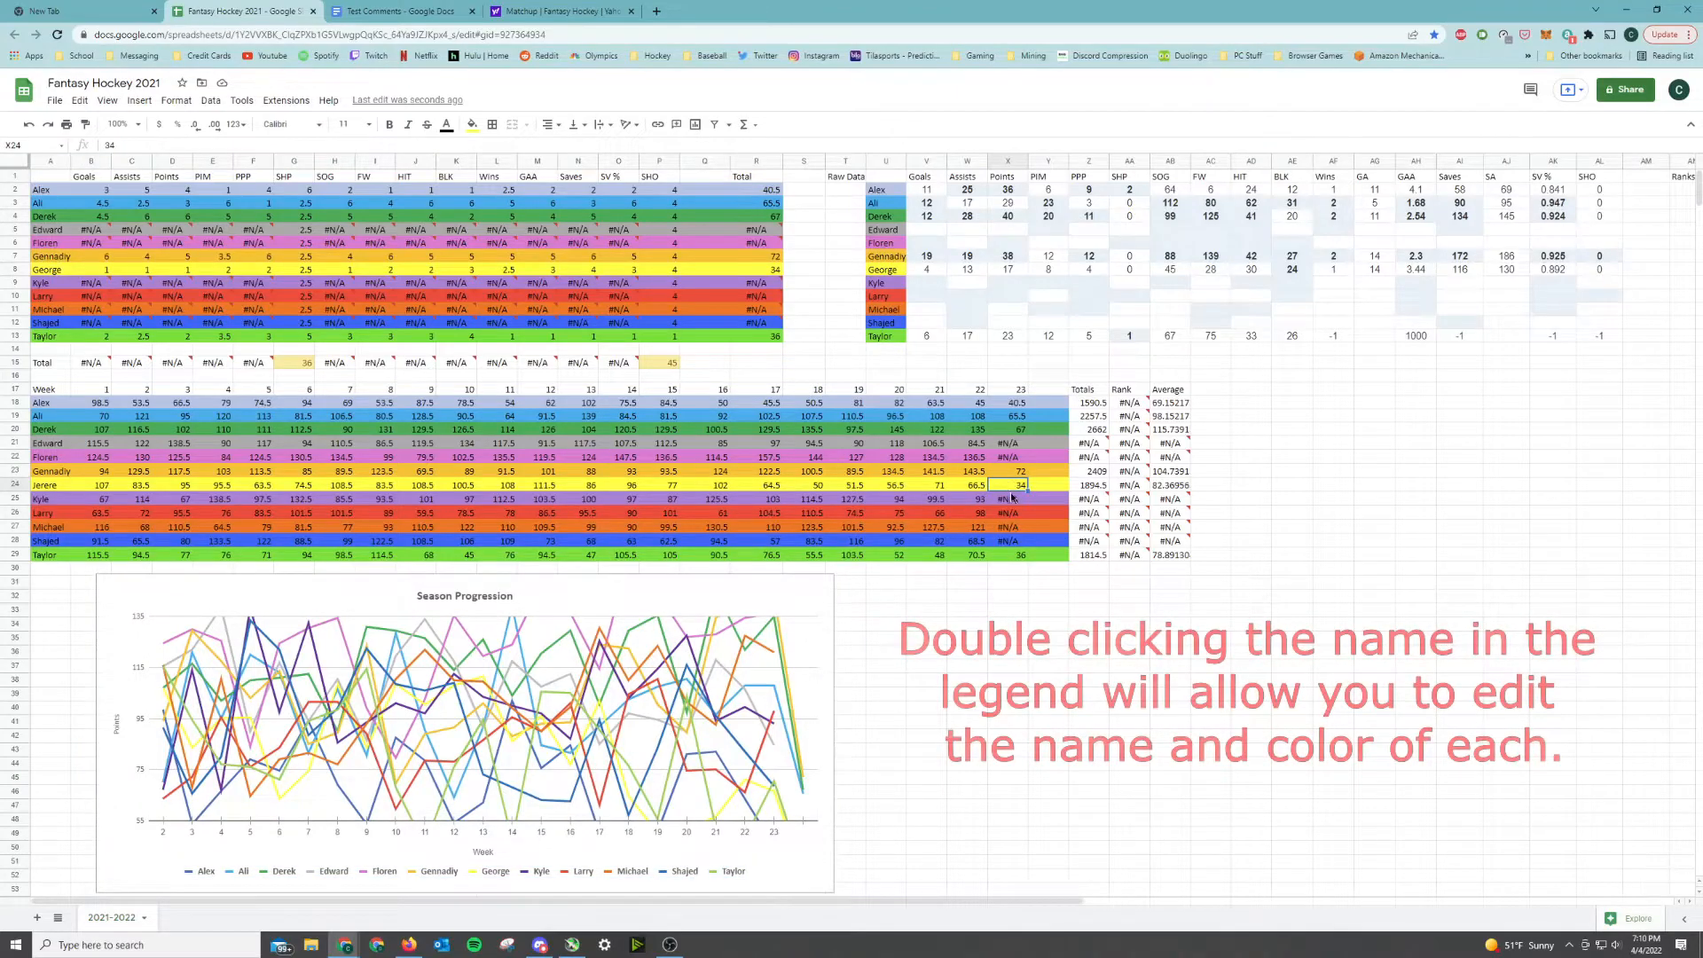
type("s")
key("Return")
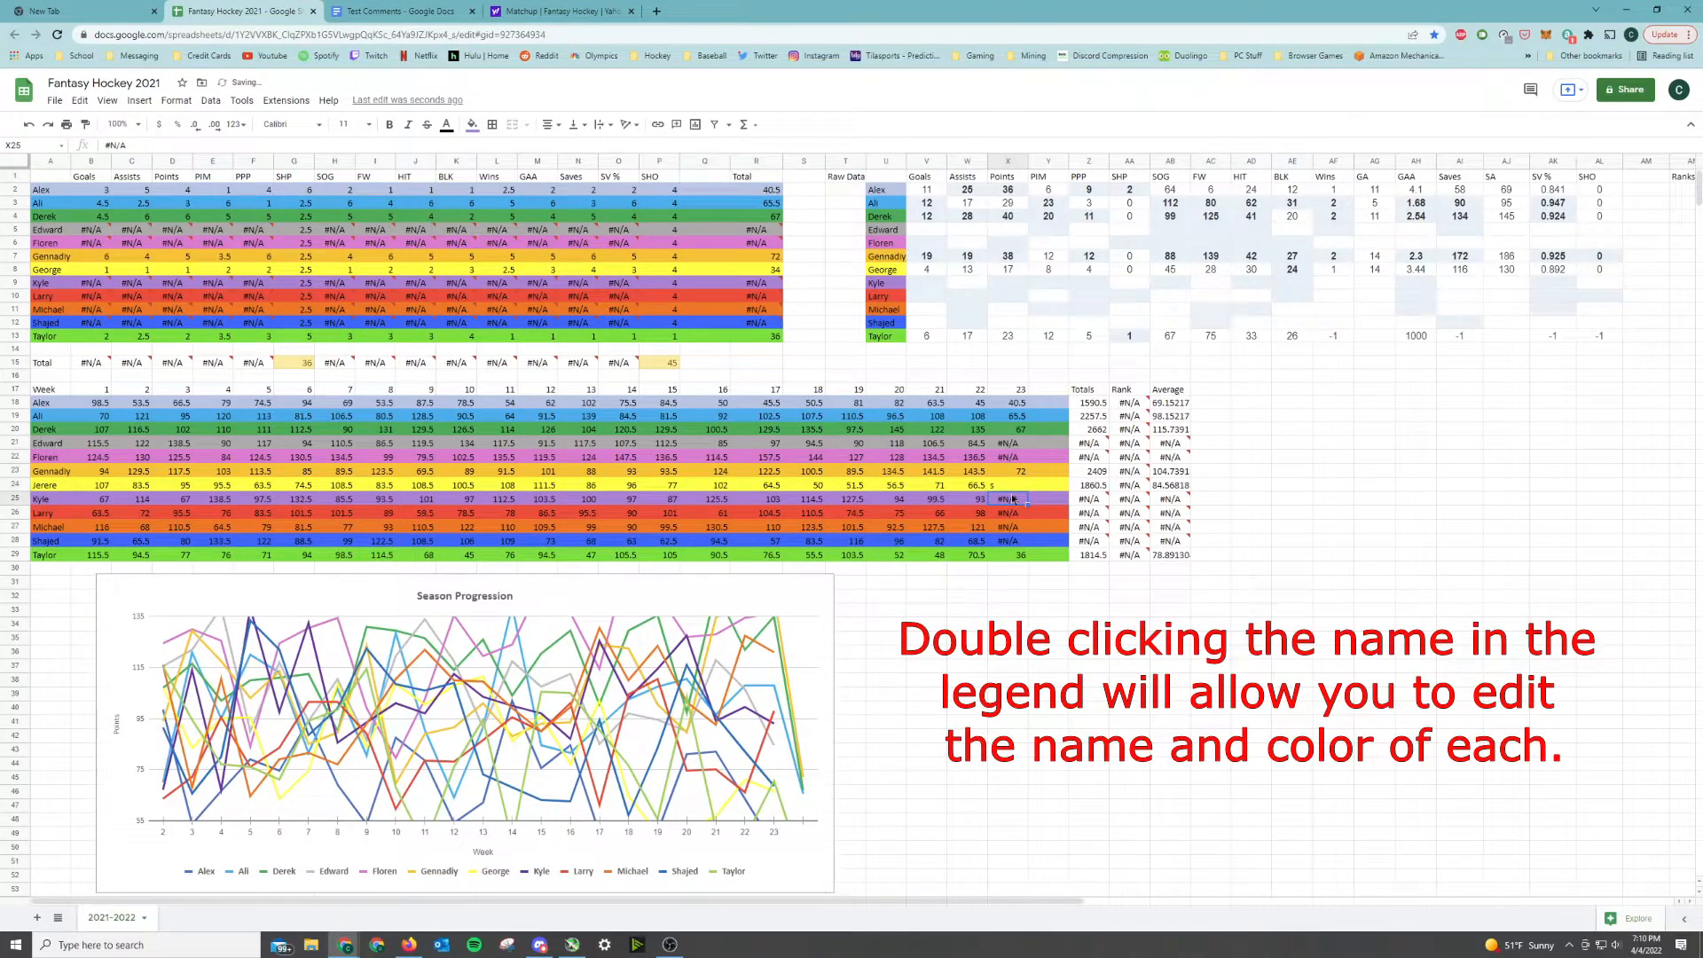
key("ctrl+z")
key("ctrl+z")
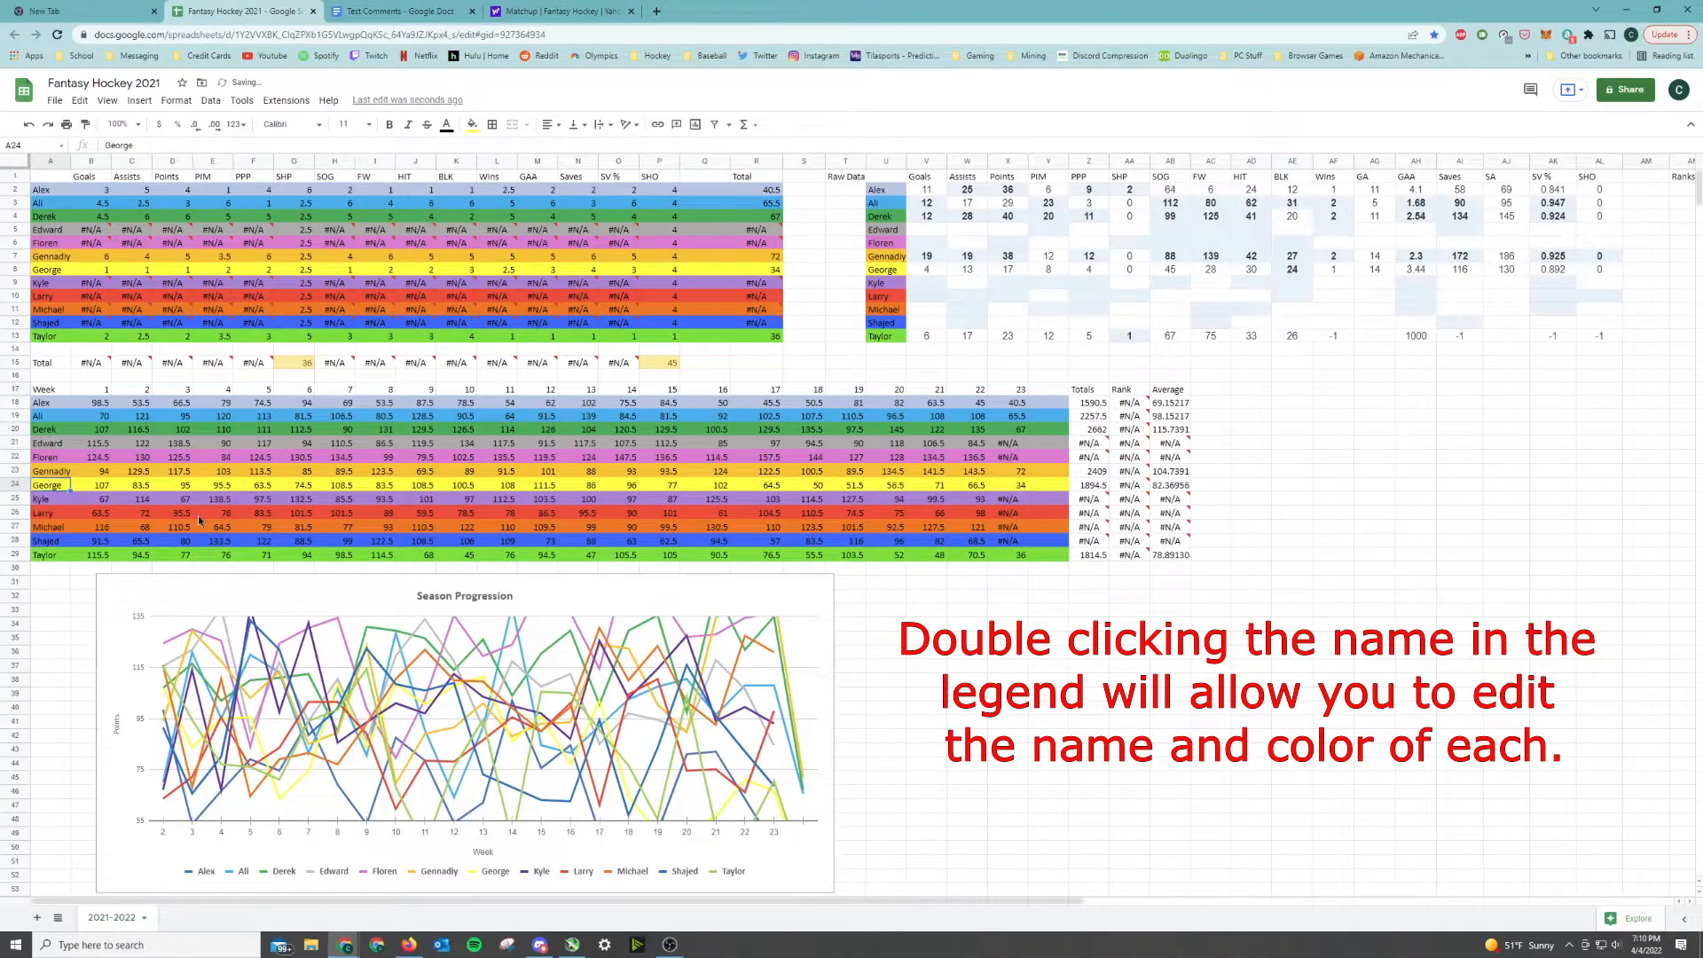
Open the horizontal axis title settings of the Season Progression chart and close the chart editor
left_click(921, 778)
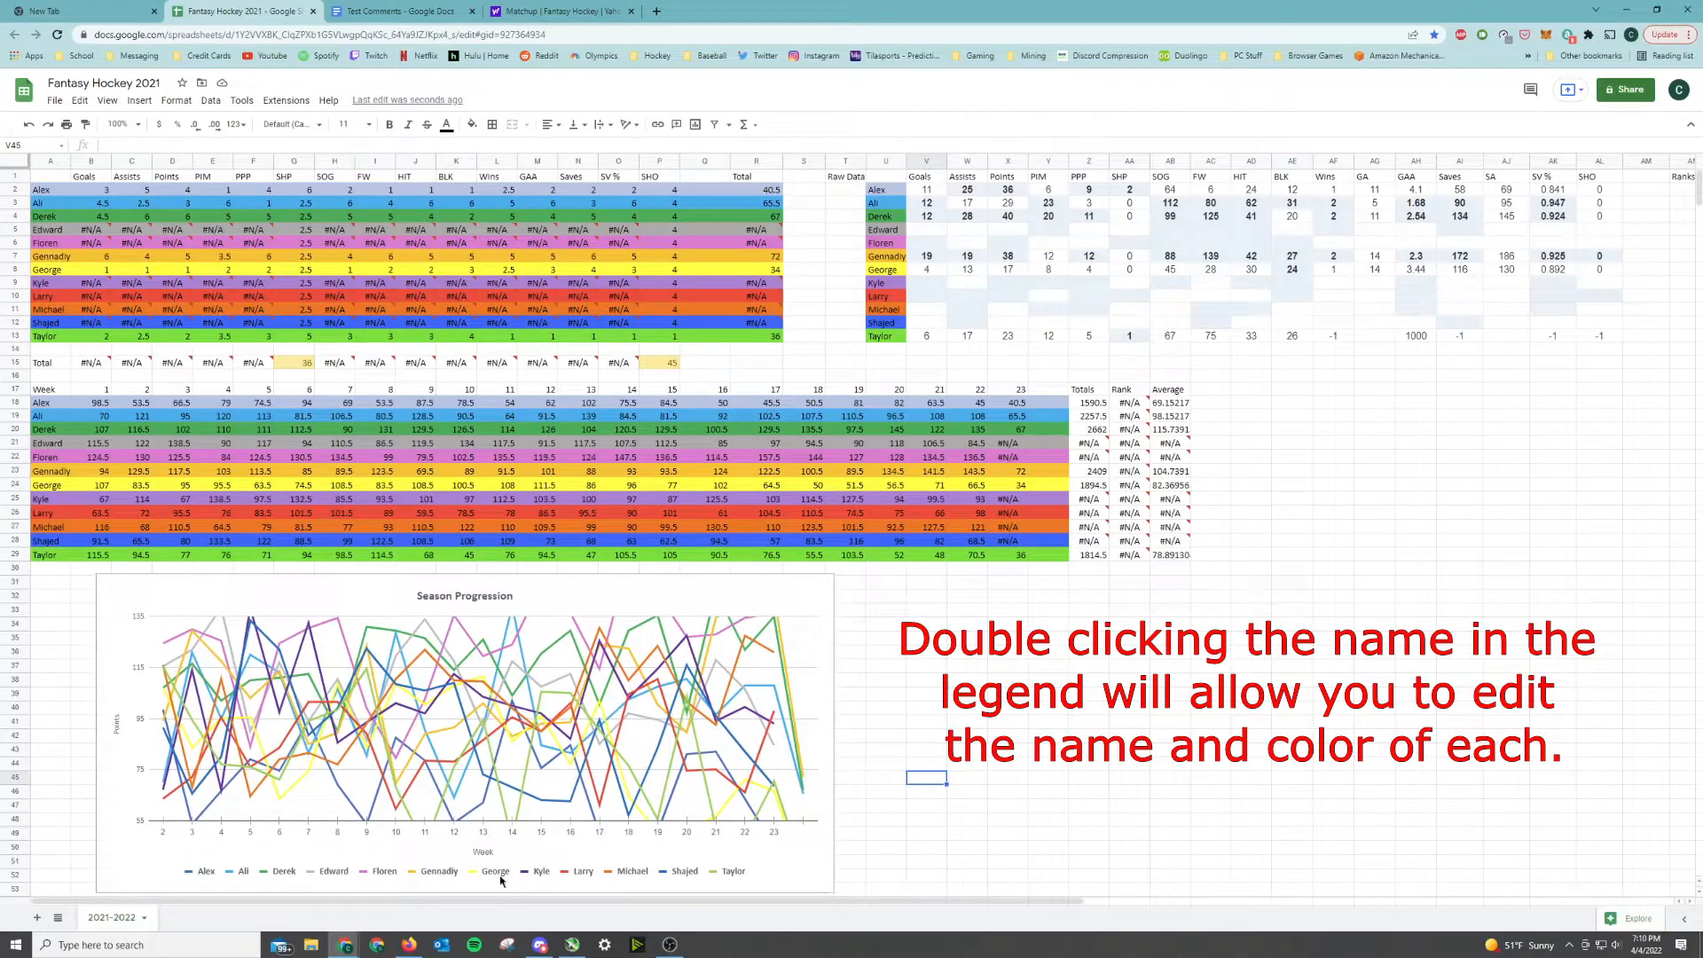
double_click(390, 858)
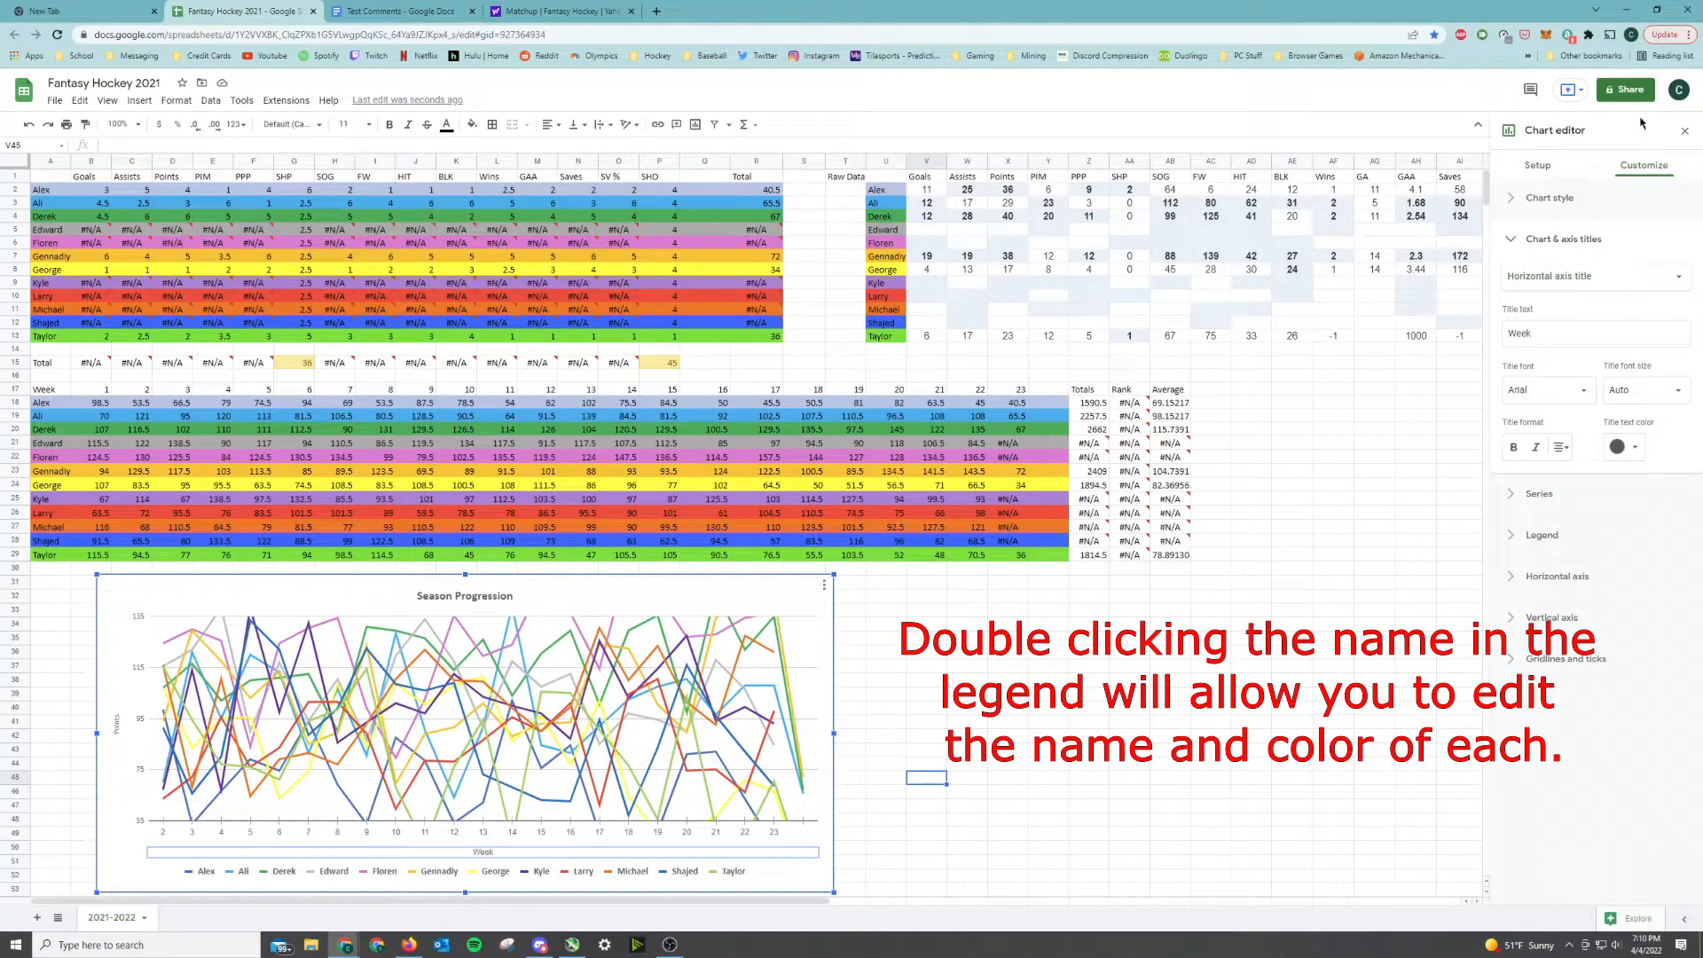
left_click(1684, 131)
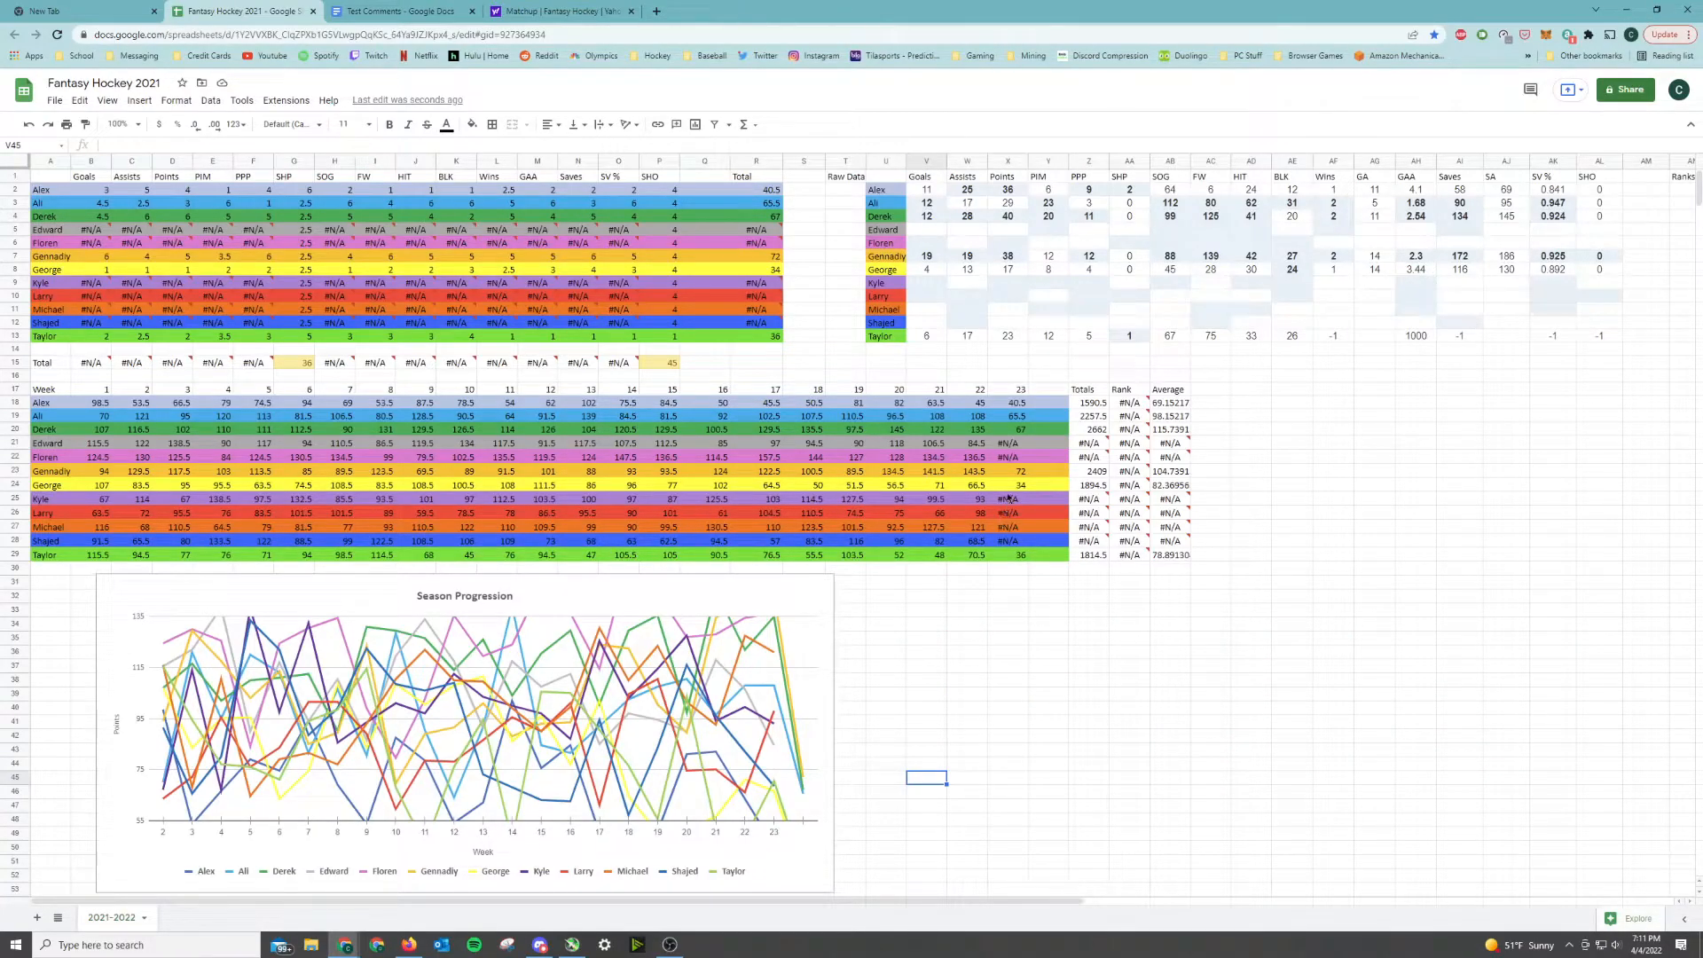
Undo the pasting of the totals into the Week 23 column
key("ctrl+z")
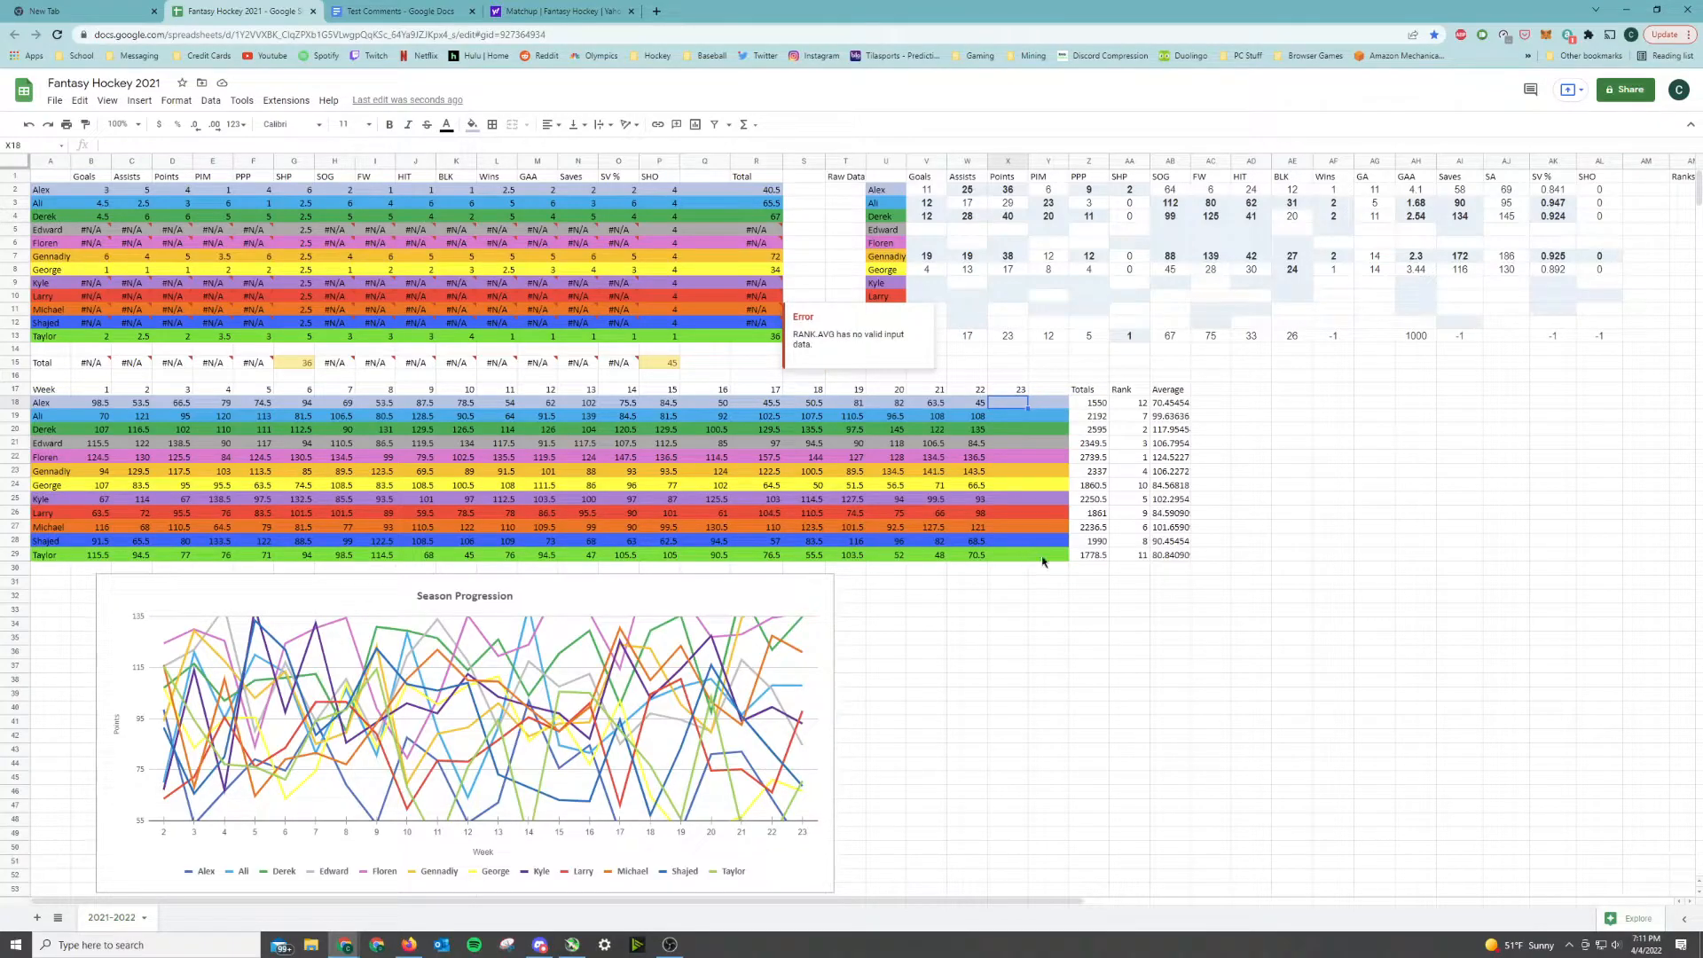
Examine the formulas in the Totals, Rank and Average columns of the weekly table, including Z28, AA28 and AB18
left_click(1098, 543)
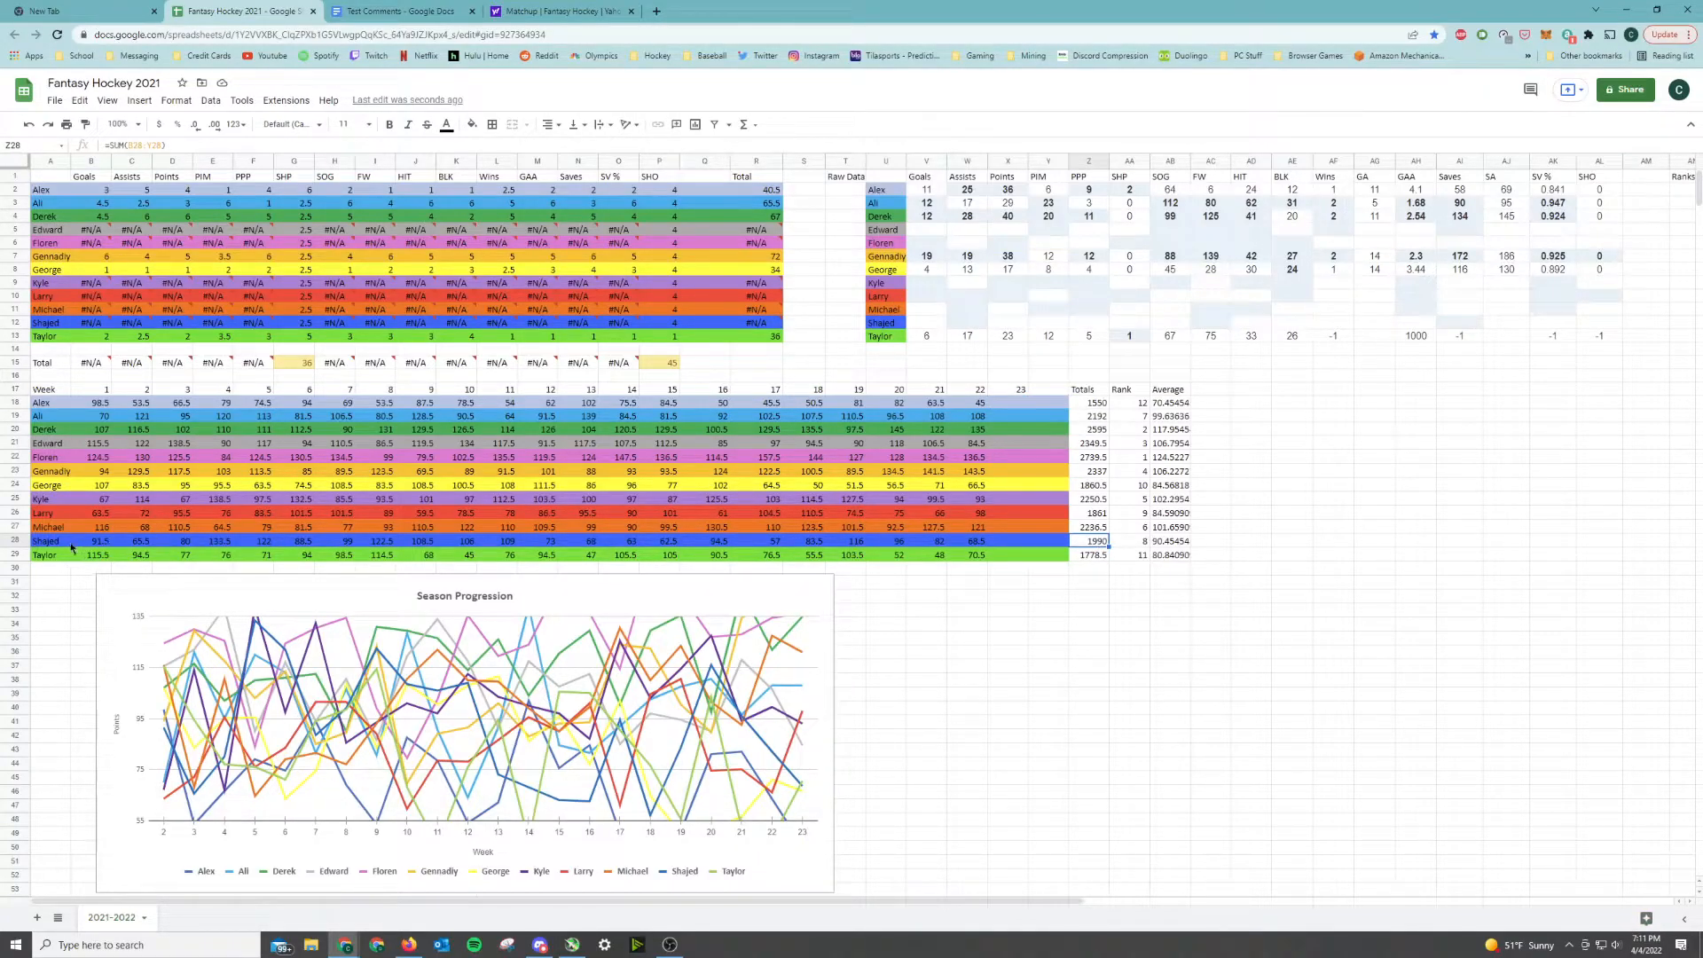
left_click(1133, 541)
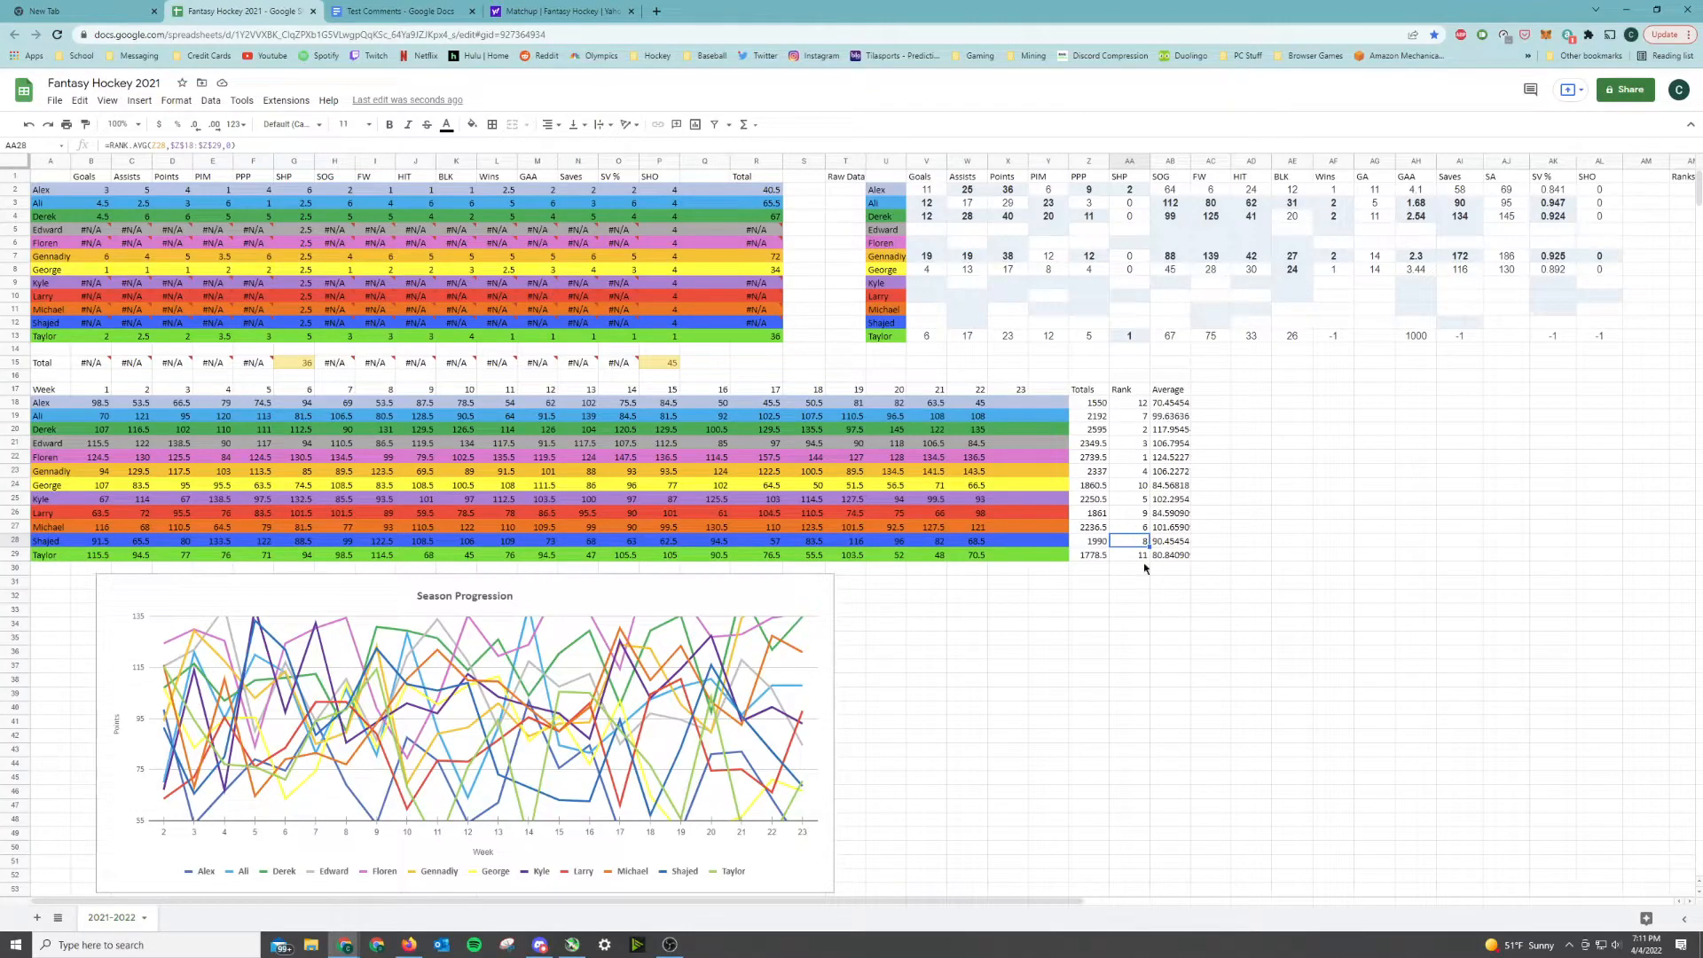
left_click(1140, 458)
left_click(1127, 404)
left_click(1176, 405)
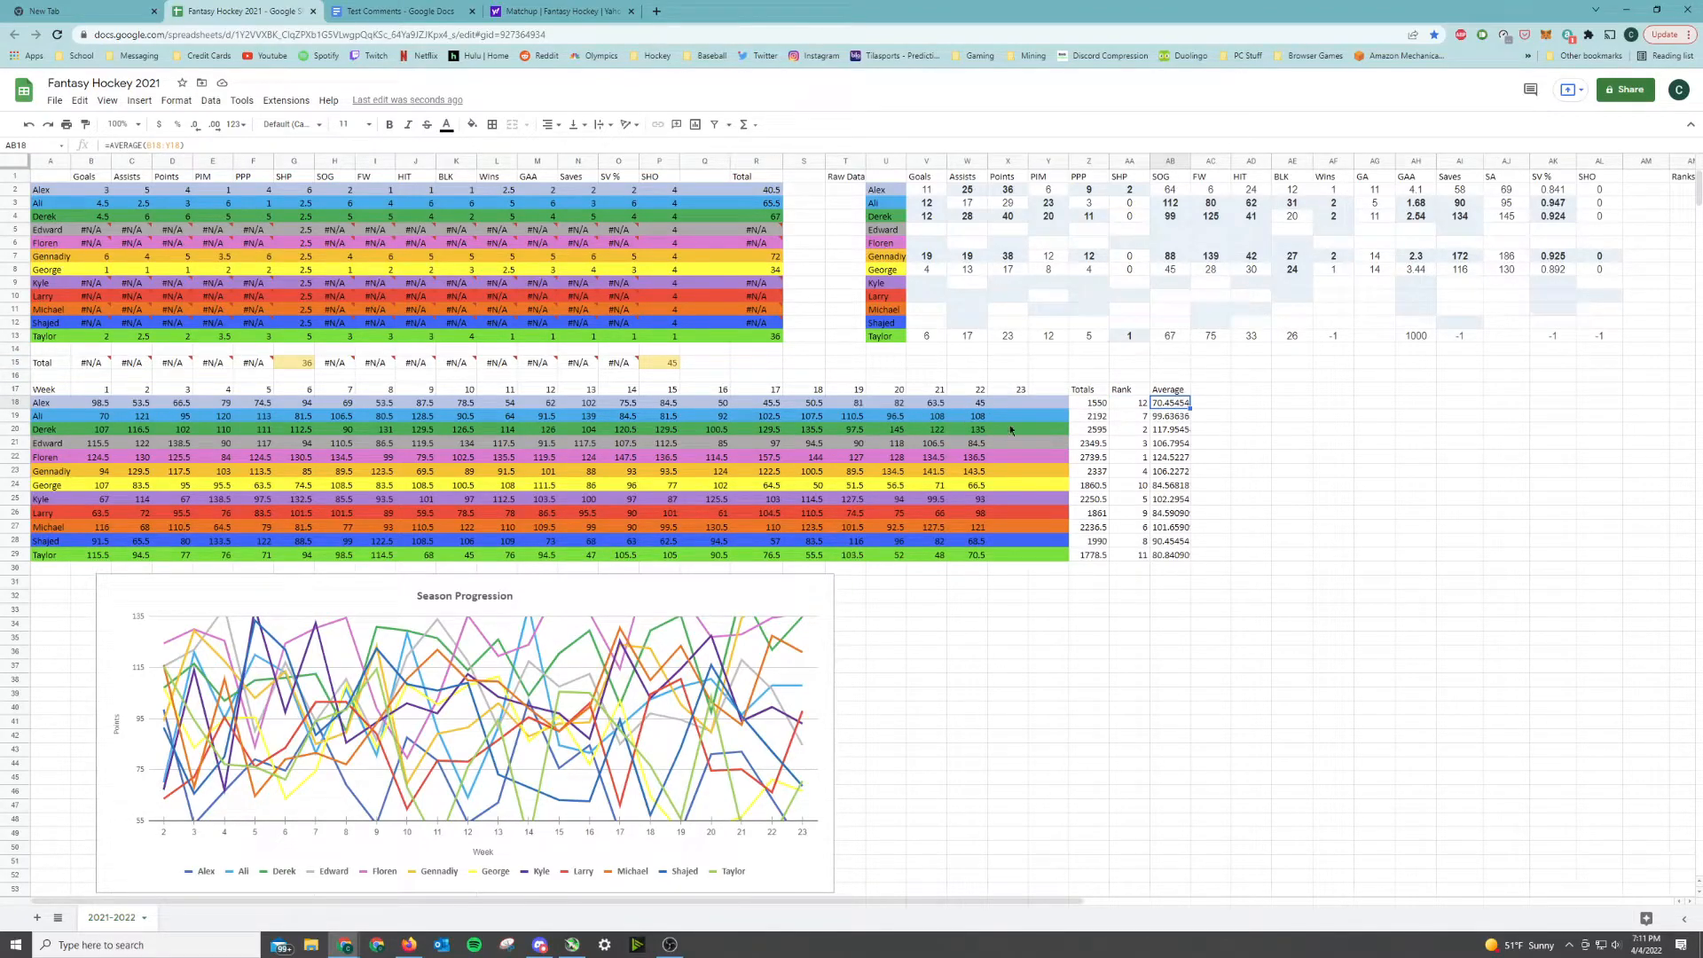
left_click(1163, 460)
left_click(1060, 653)
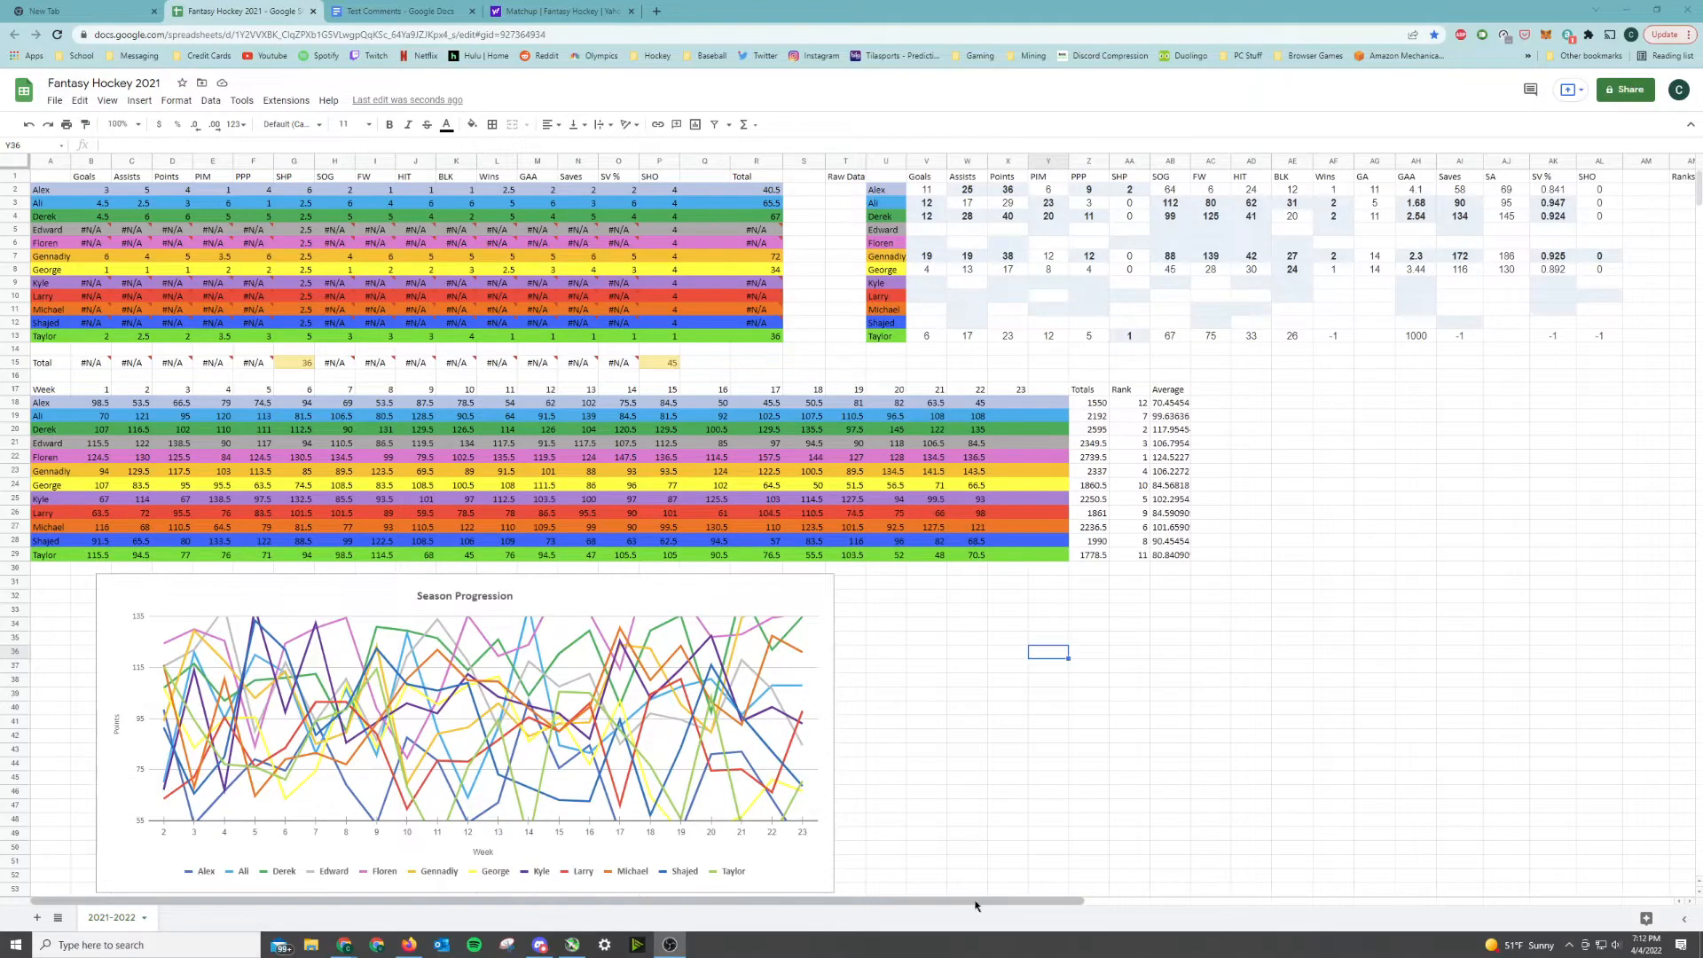
Trace the linked Goals score in B8 to the matching row 8 entry in the Ranks table
left_click_drag(972, 901, 1600, 866)
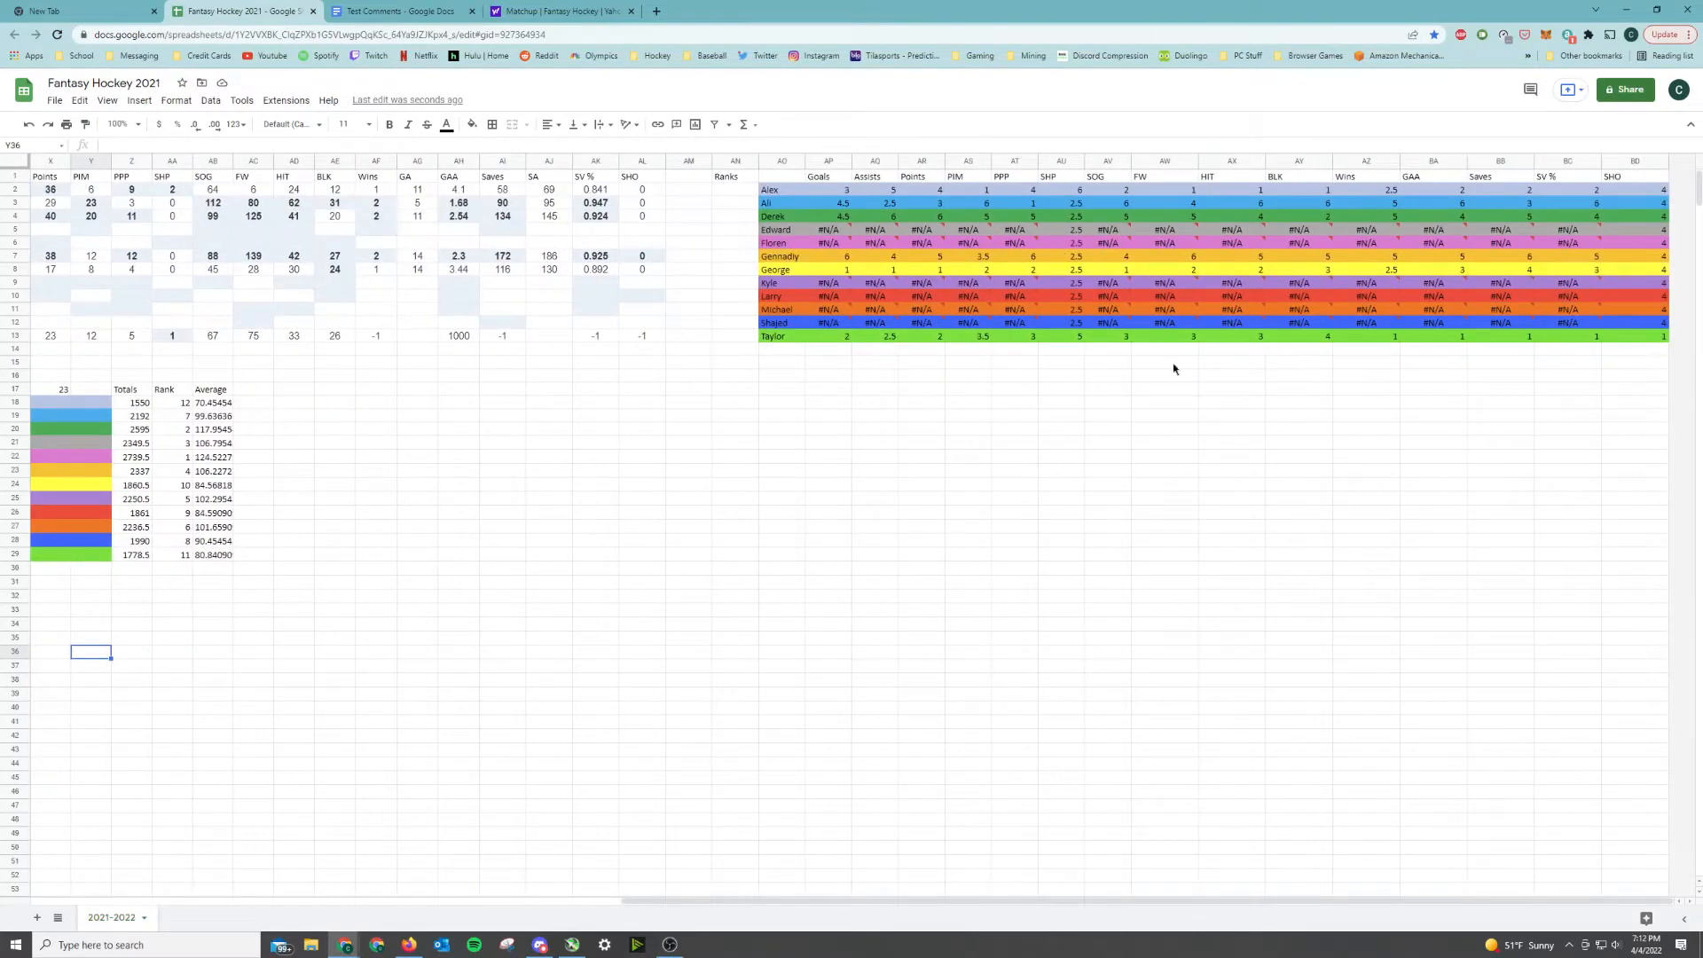
left_click_drag(1208, 902, 516, 694)
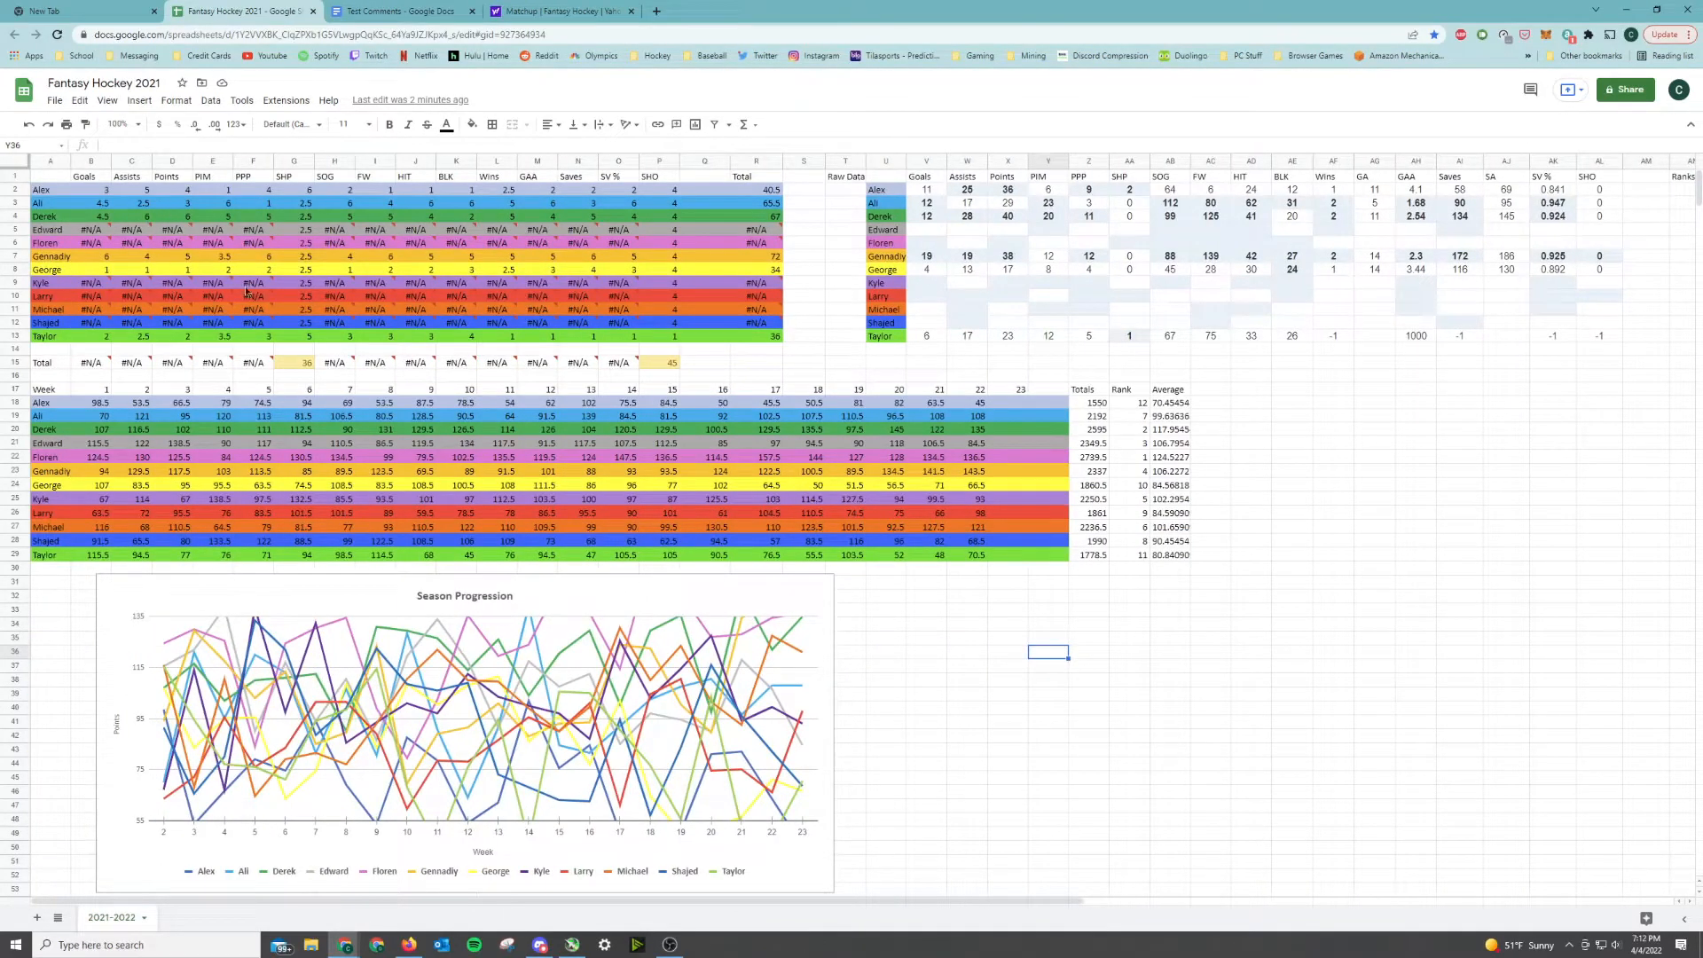
left_click(87, 270)
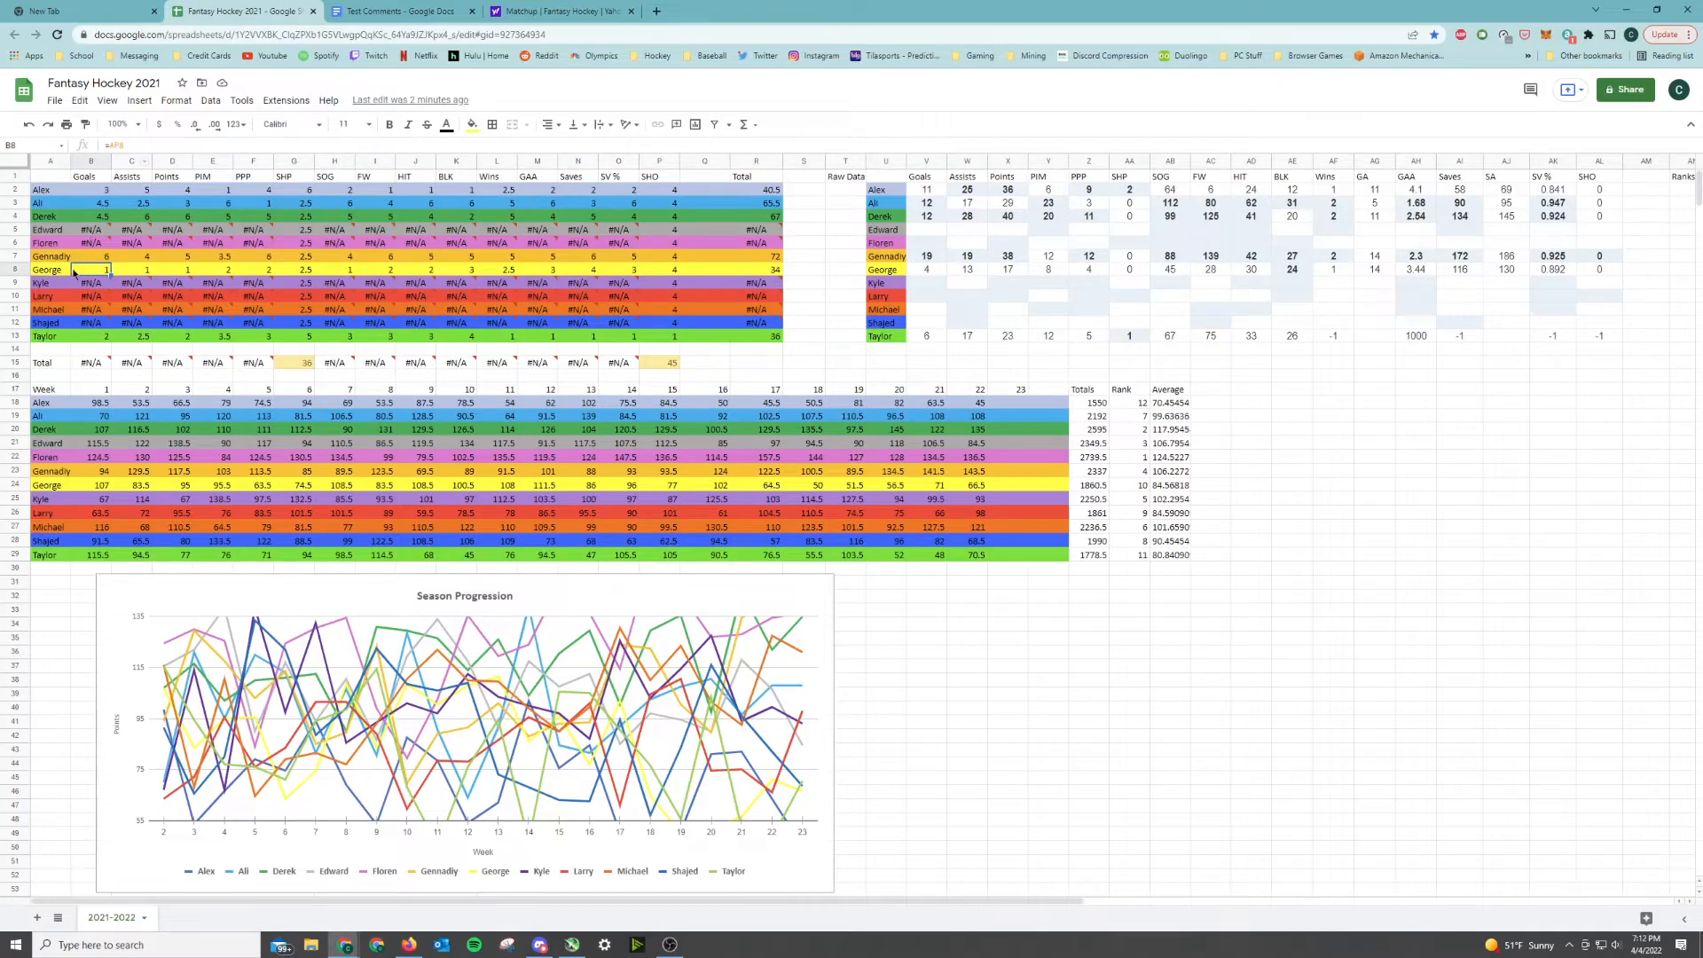
left_click_drag(589, 900, 1177, 620)
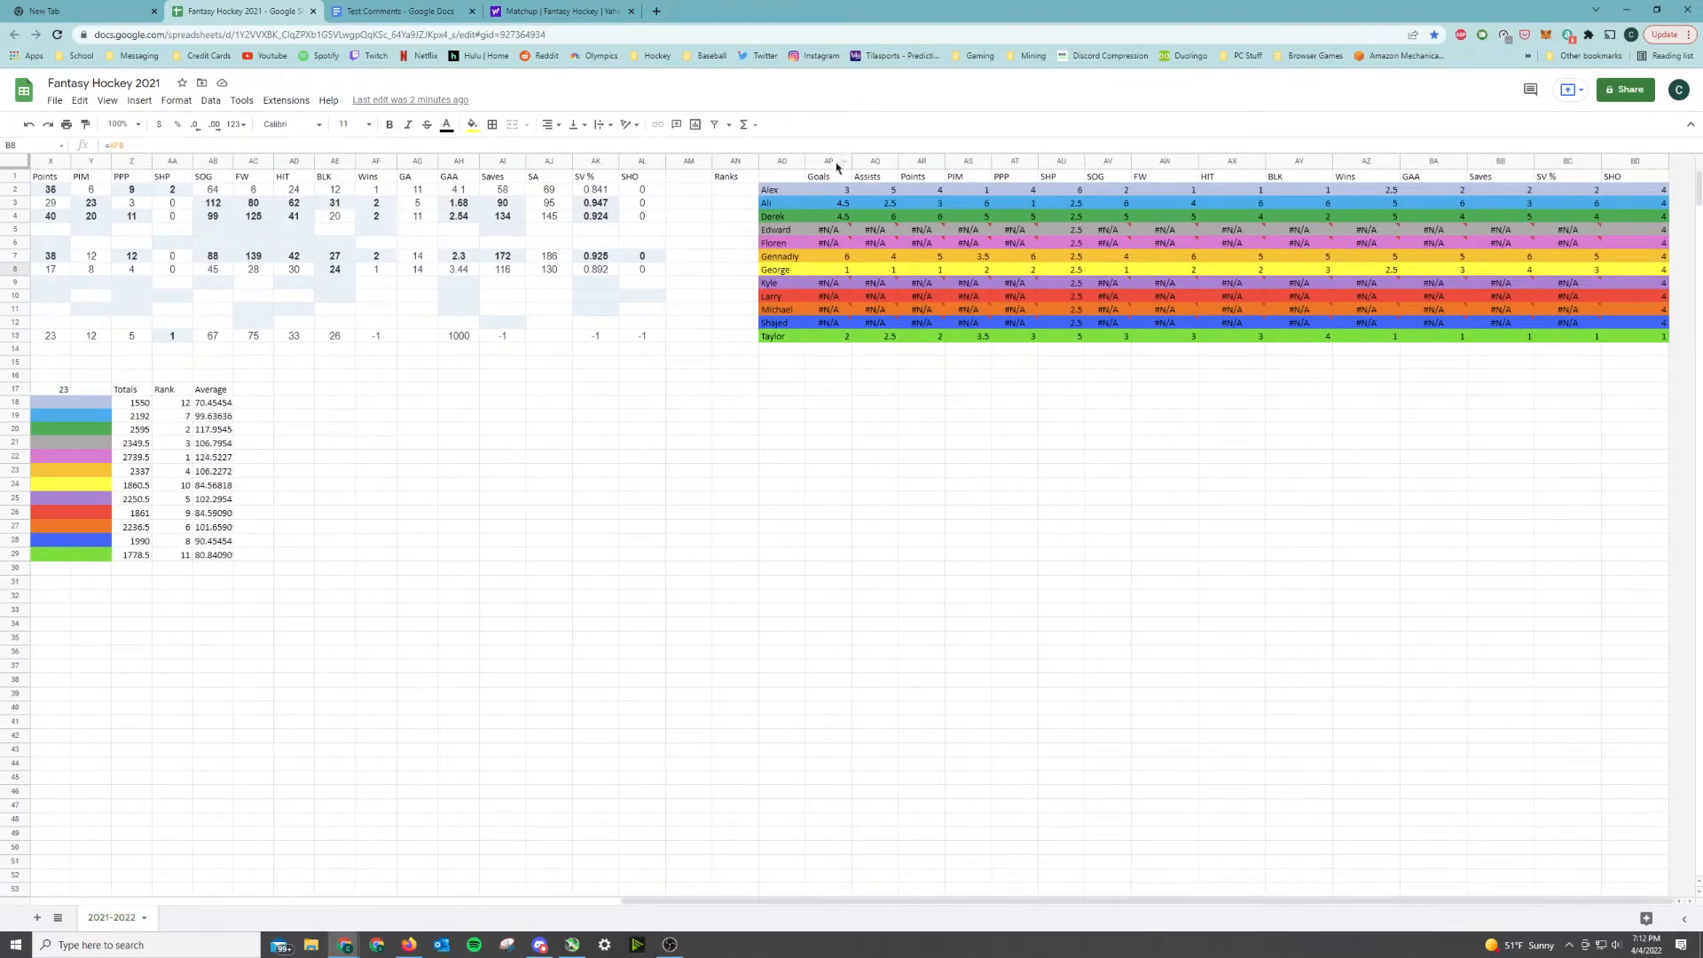
left_click(15, 269)
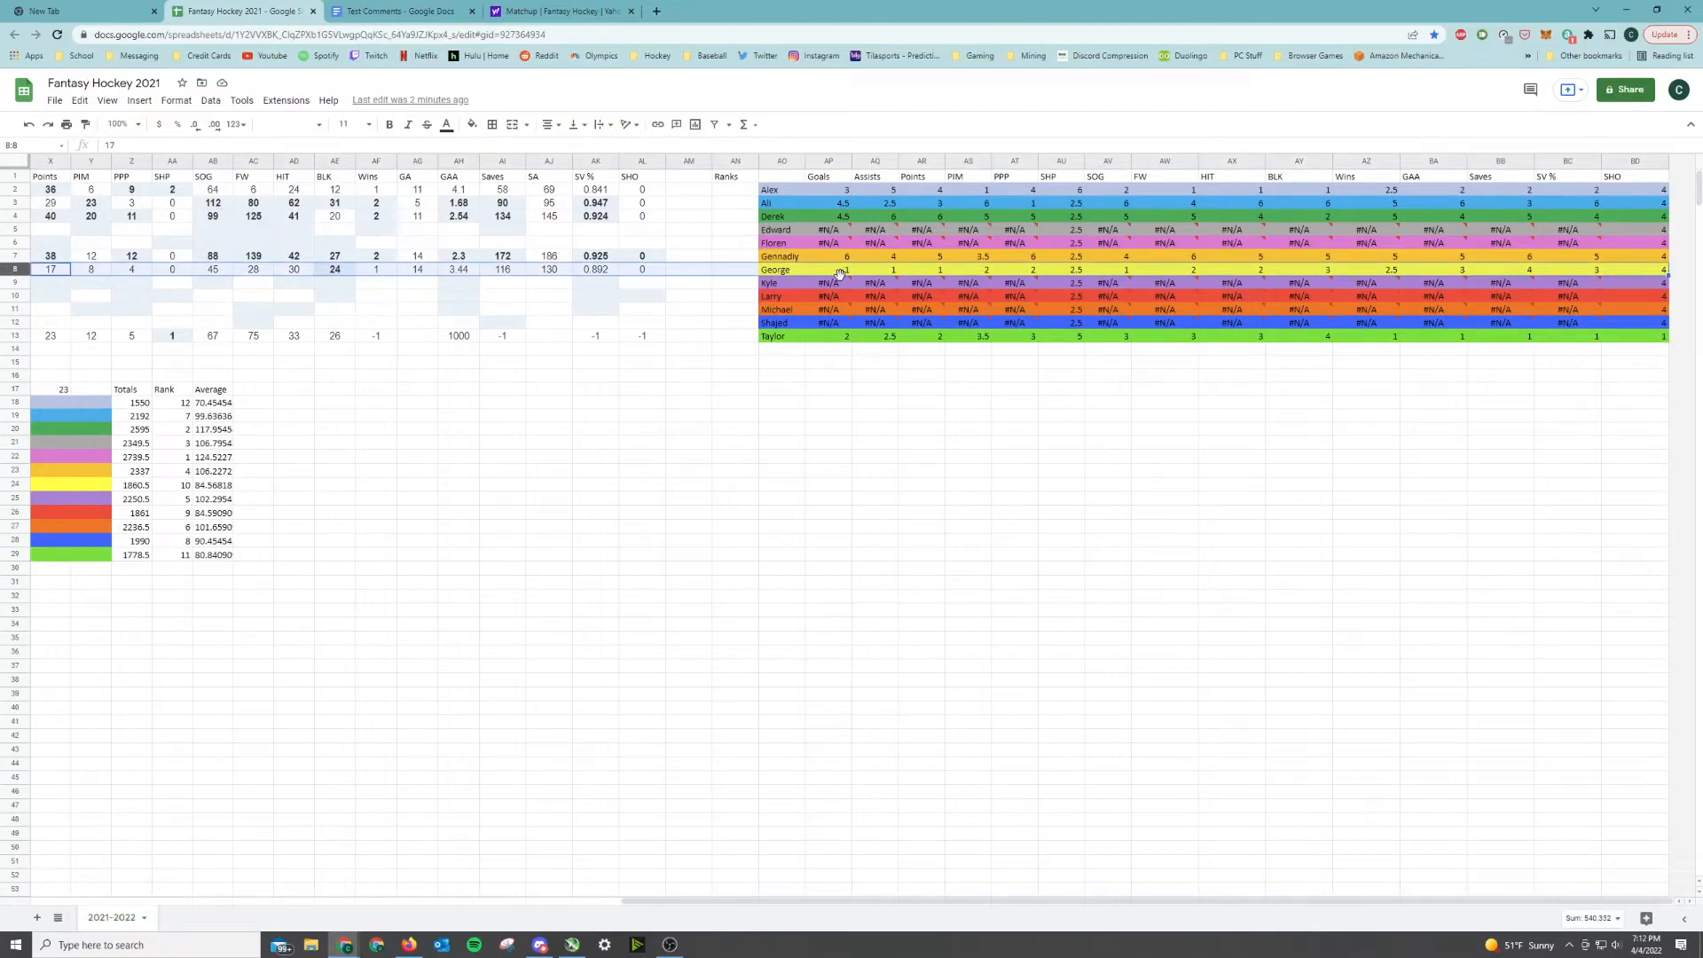
left_click(922, 706)
left_click_drag(1034, 902, 377, 829)
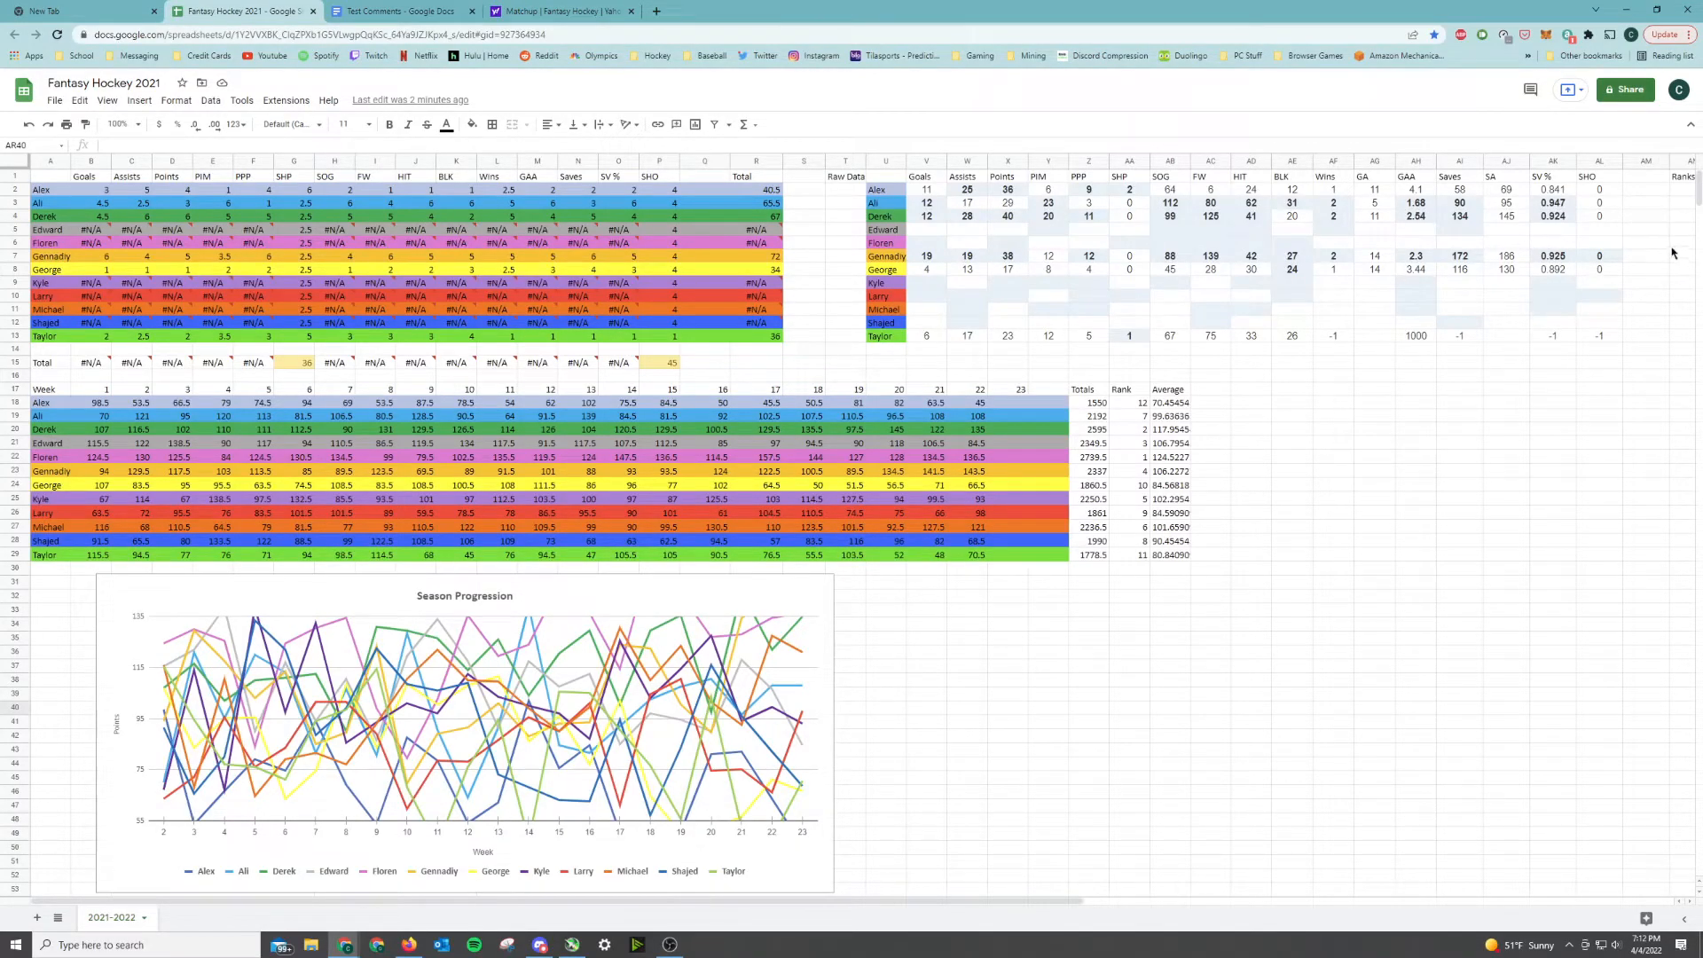
Inspect the error notes on the score table's cells and review the category ranks in the Ranks table
mouse_move(368, 233)
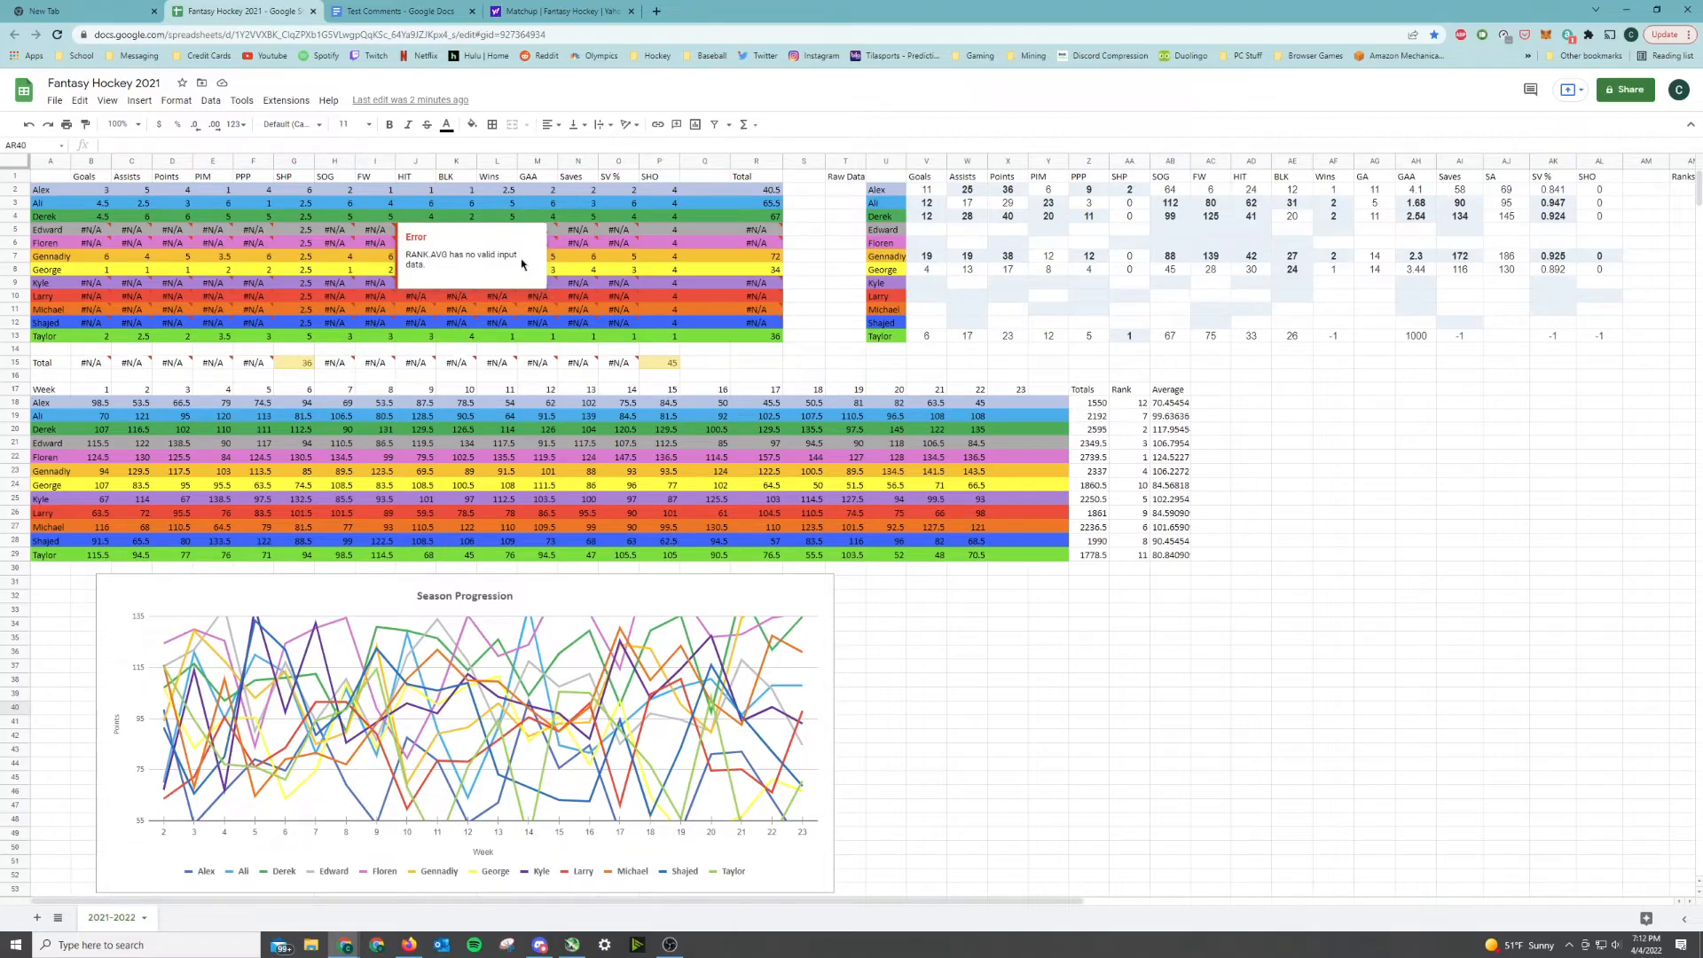
mouse_move(572, 284)
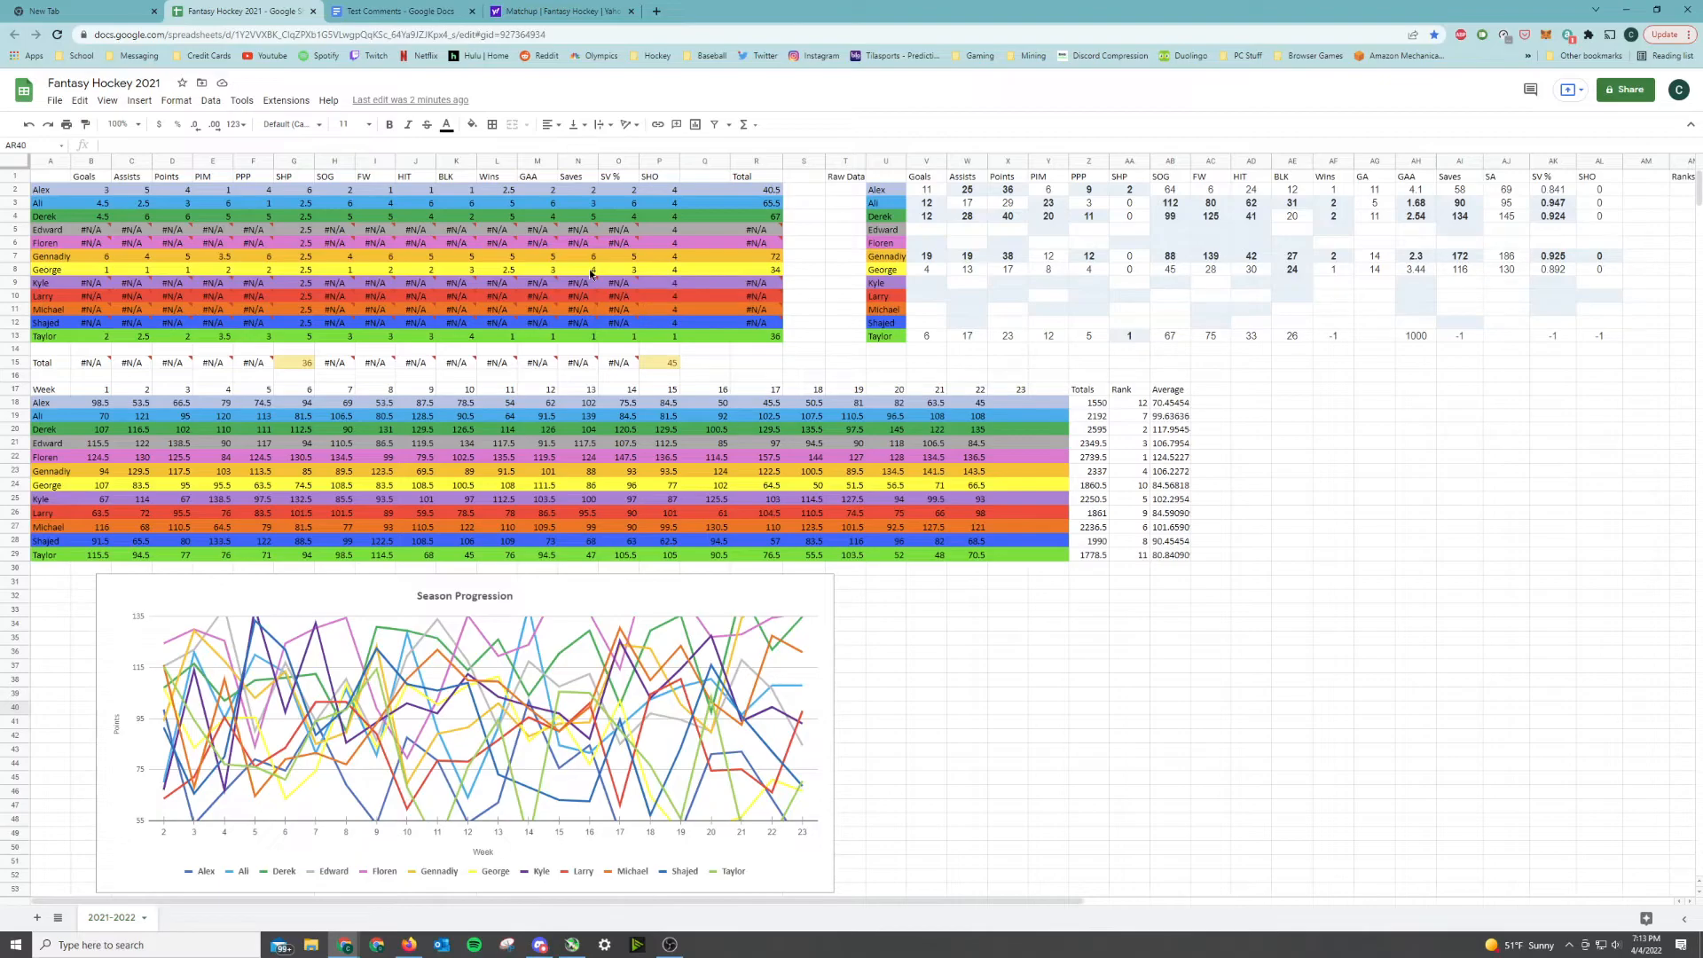
left_click_drag(788, 900, 1407, 896)
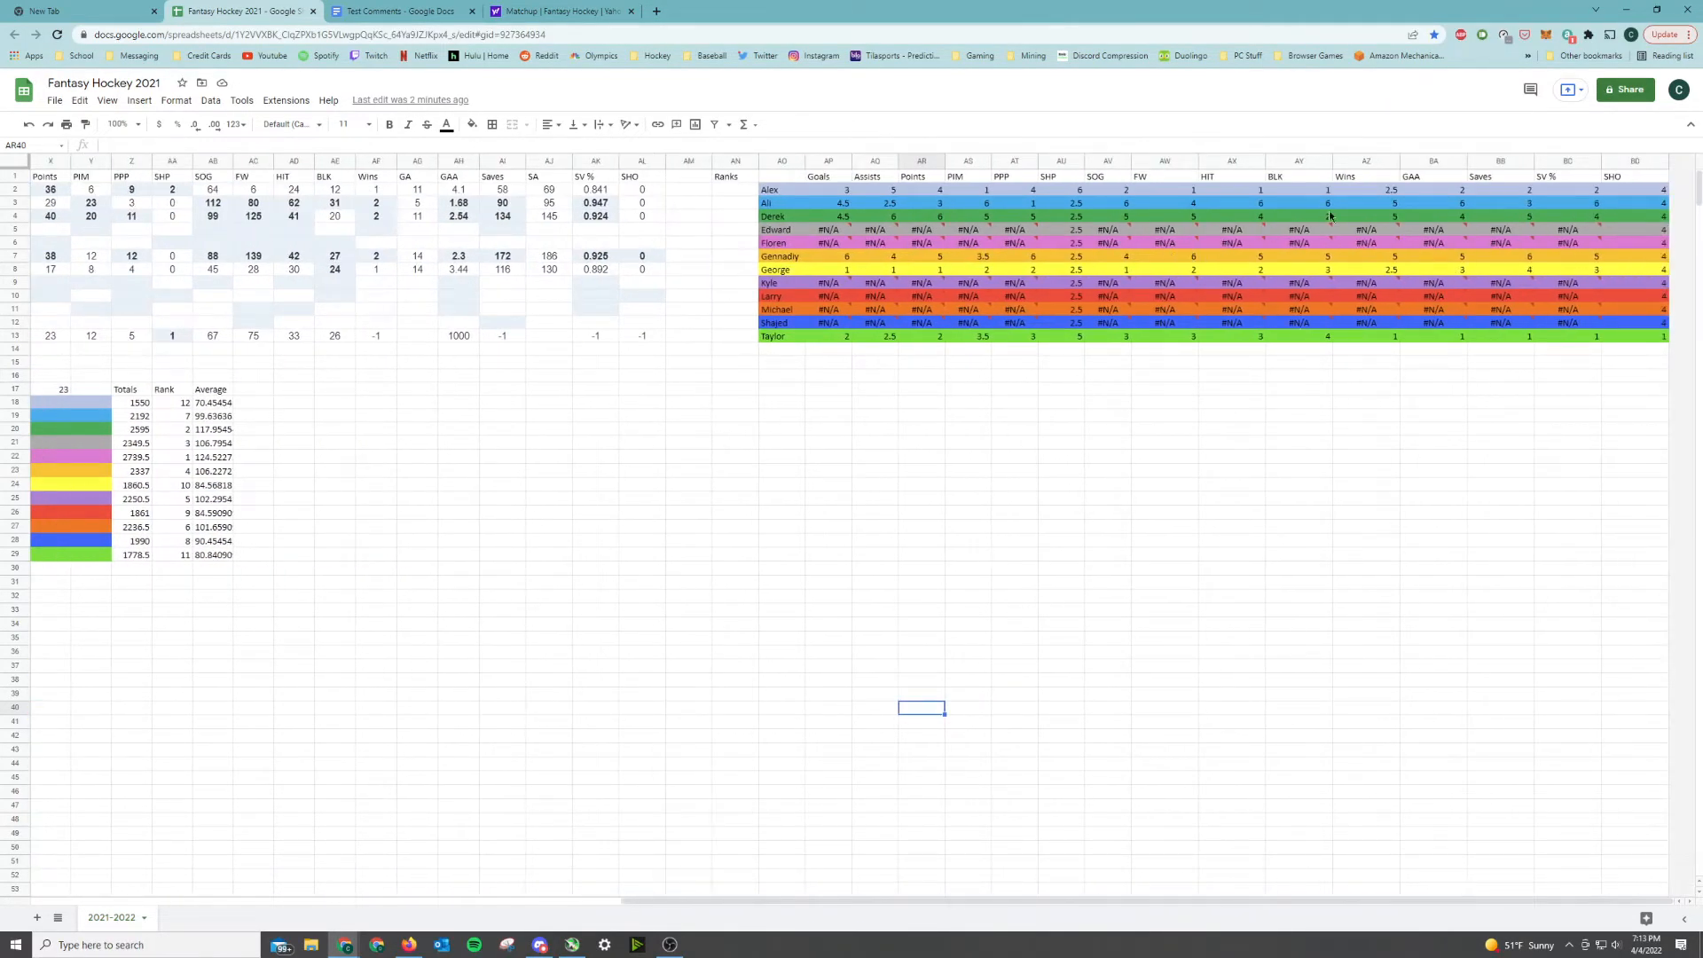
left_click_drag(1243, 903, 536, 894)
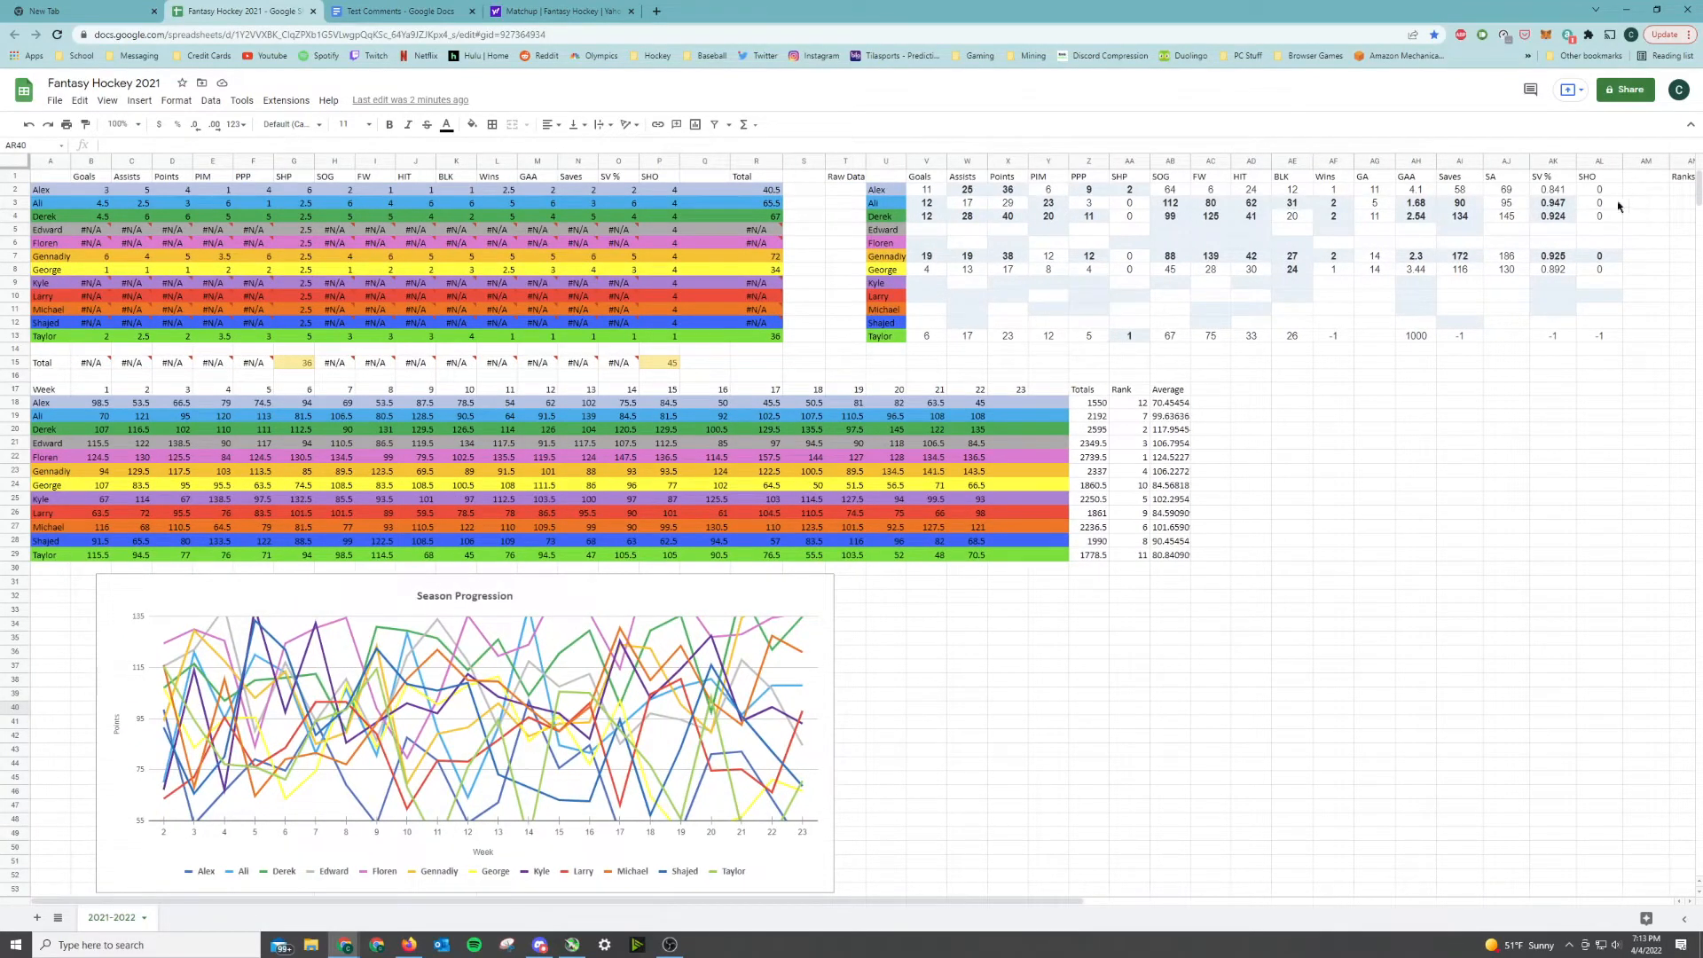